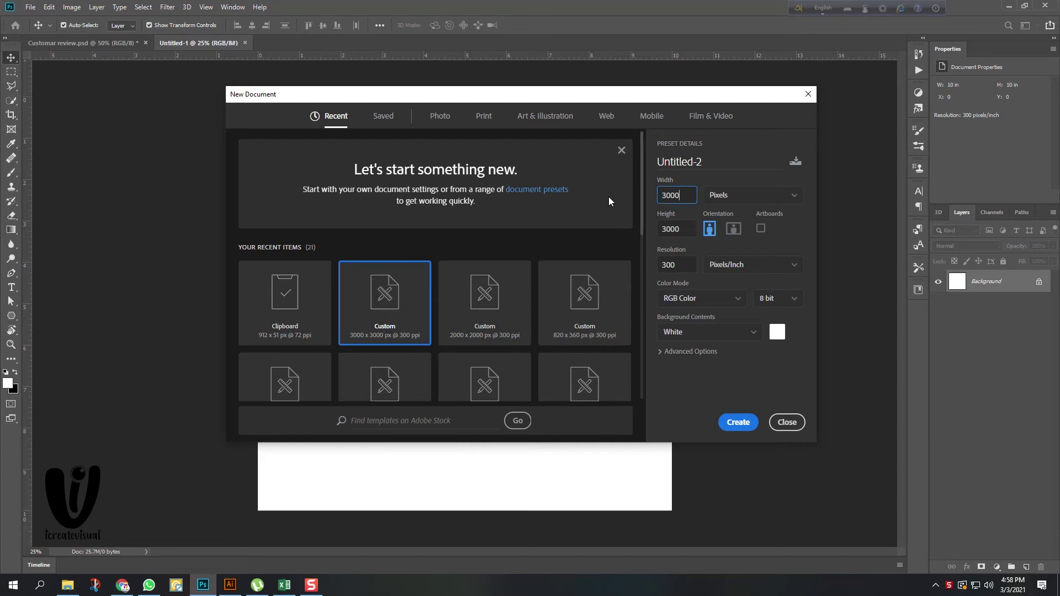
Create a new 3000 x 3000 pixel RGB document at 300 pixels/inch with a white background.
{"action": "key", "text": "Tab"}
{"action": "left_click", "coordinate": [660, 351]}
{"action": "left_click", "coordinate": [661, 351]}
{"action": "left_click", "coordinate": [738, 423]}
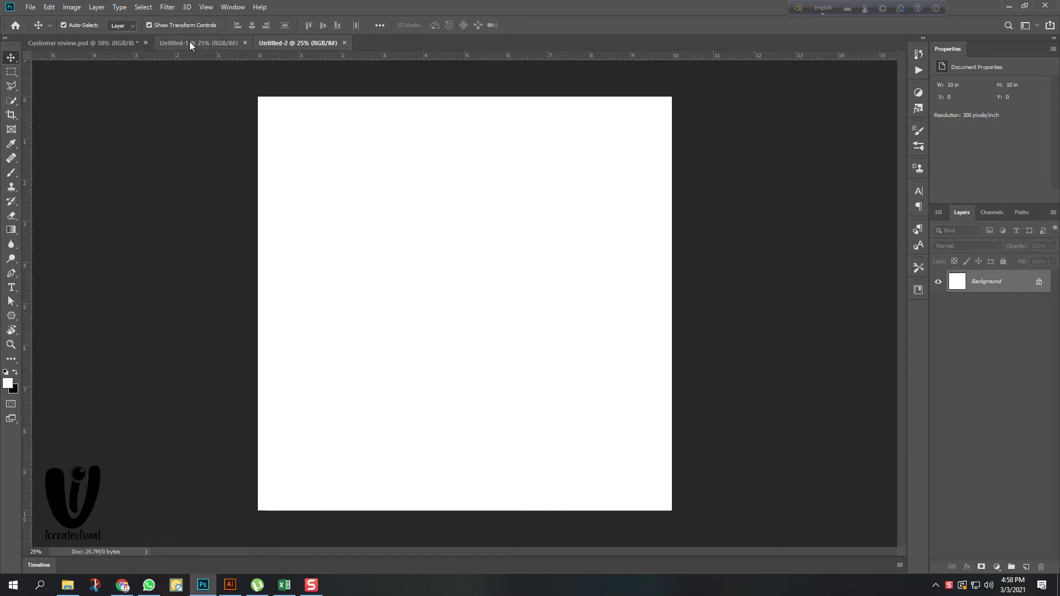
Copy the phone mockup group from Customar review.psd into Untitled-2, then enlarge and position it on the right half of the canvas.
{"action": "left_click", "coordinate": [83, 43]}
{"action": "left_click_drag", "start_coordinate": [481, 213], "coordinate": [615, 286]}
{"action": "left_click_drag", "start_coordinate": [533, 383], "coordinate": [551, 512]}
{"action": "left_click_drag", "start_coordinate": [526, 400], "coordinate": [562, 346]}
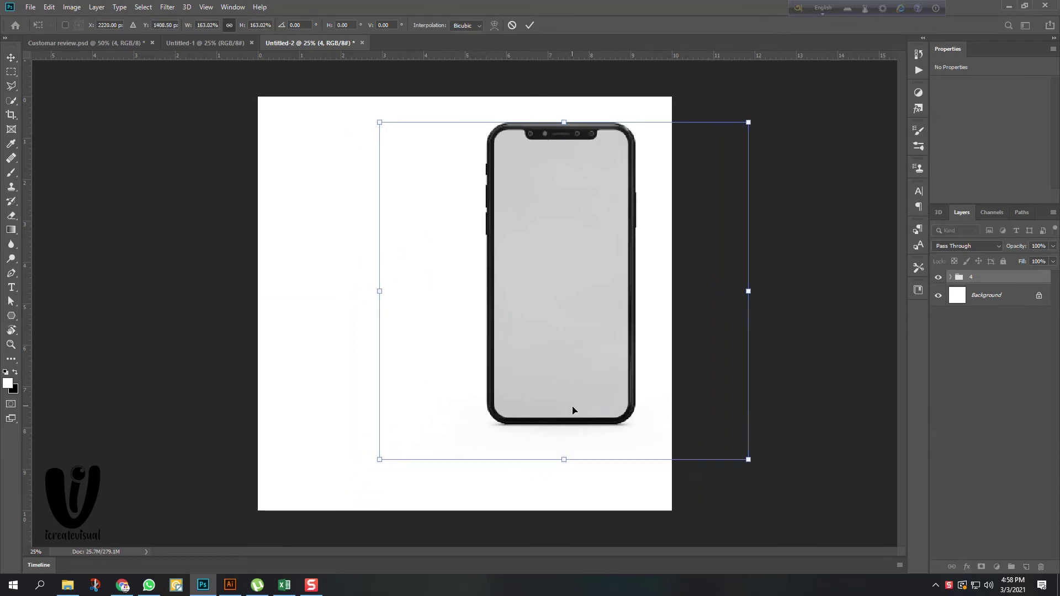
{"action": "left_click_drag", "start_coordinate": [571, 463], "coordinate": [564, 492]}
{"action": "left_click_drag", "start_coordinate": [547, 387], "coordinate": [541, 409]}
{"action": "left_click", "coordinate": [530, 25]}
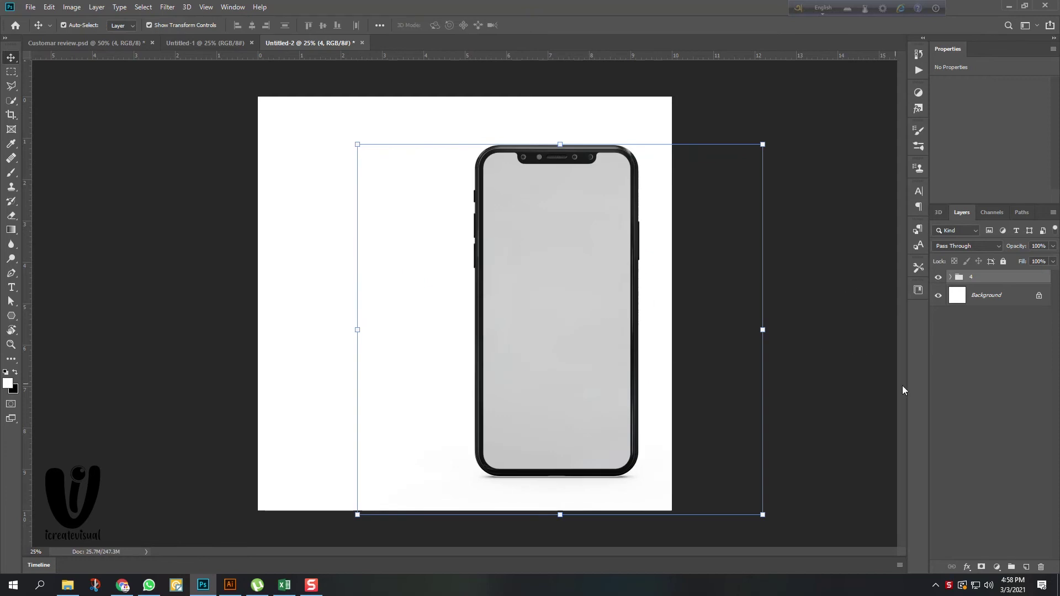
Place the bottom and Your-work images from the desktop folder into the Untitled-2 document.
{"action": "left_click", "coordinate": [1009, 6]}
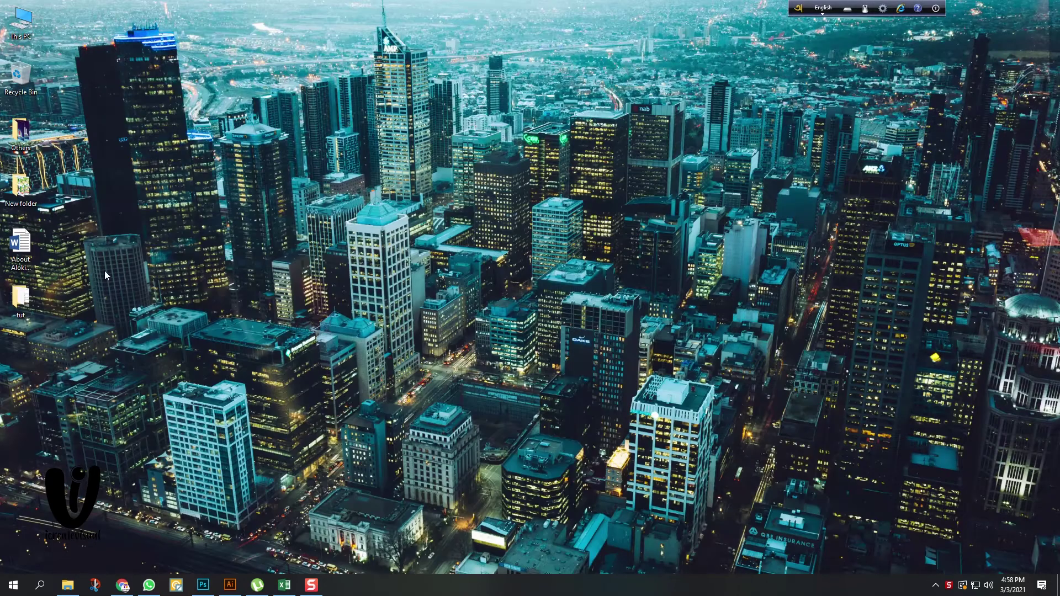
{"action": "double_click", "coordinate": [27, 295]}
{"action": "left_click_drag", "start_coordinate": [251, 97], "coordinate": [552, 313]}
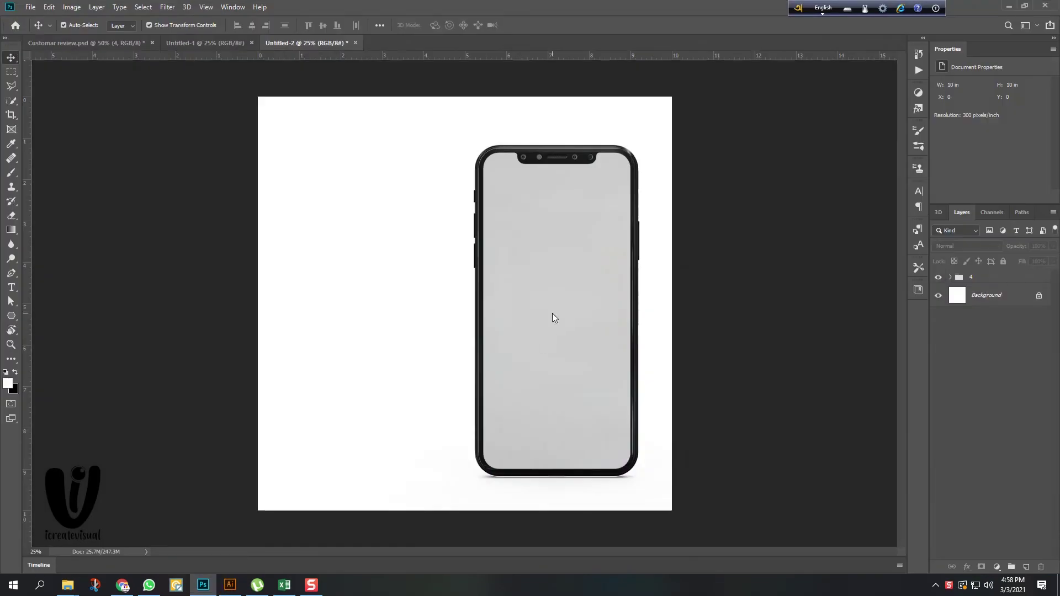
{"action": "left_click", "coordinate": [422, 25]}
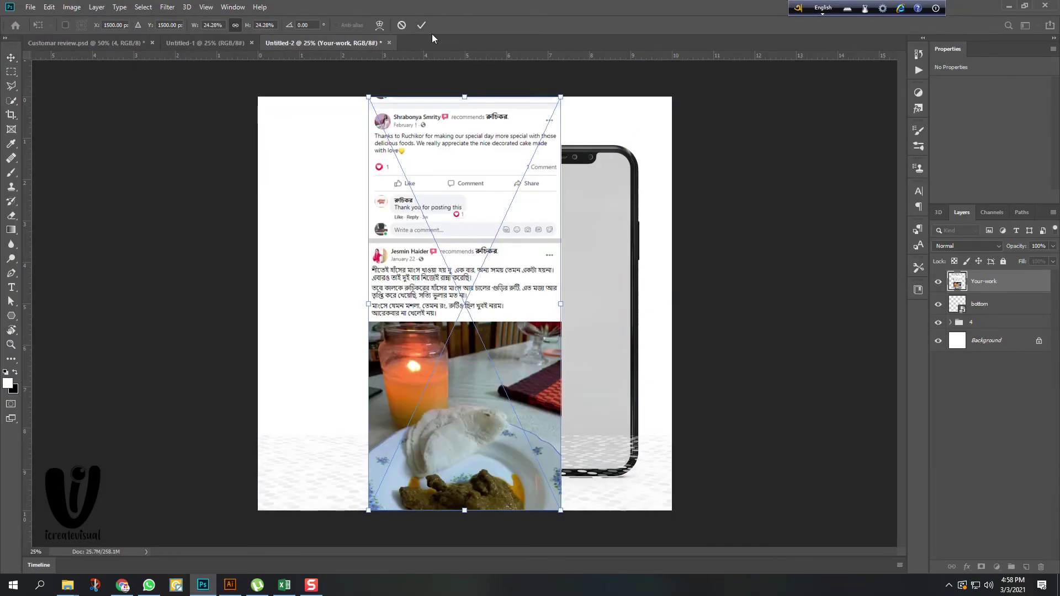
{"action": "left_click", "coordinate": [422, 25]}
Delete the Your-work layer and move the bottom layer beneath the phone group.
{"action": "key", "text": "Delete"}
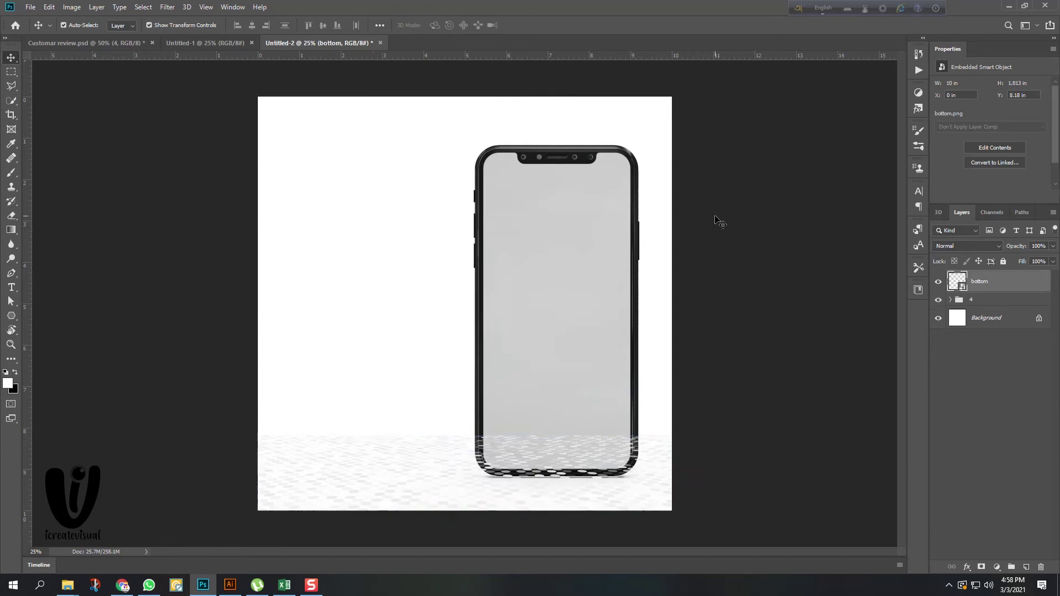
{"action": "left_click_drag", "start_coordinate": [1030, 286], "coordinate": [1022, 310]}
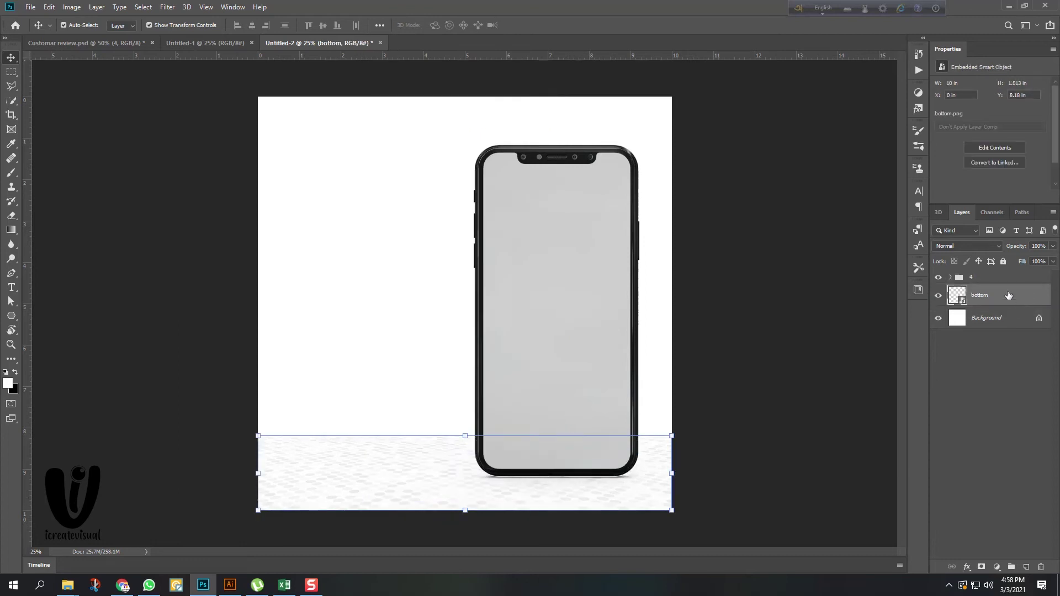
{"action": "left_click", "coordinate": [998, 569]}
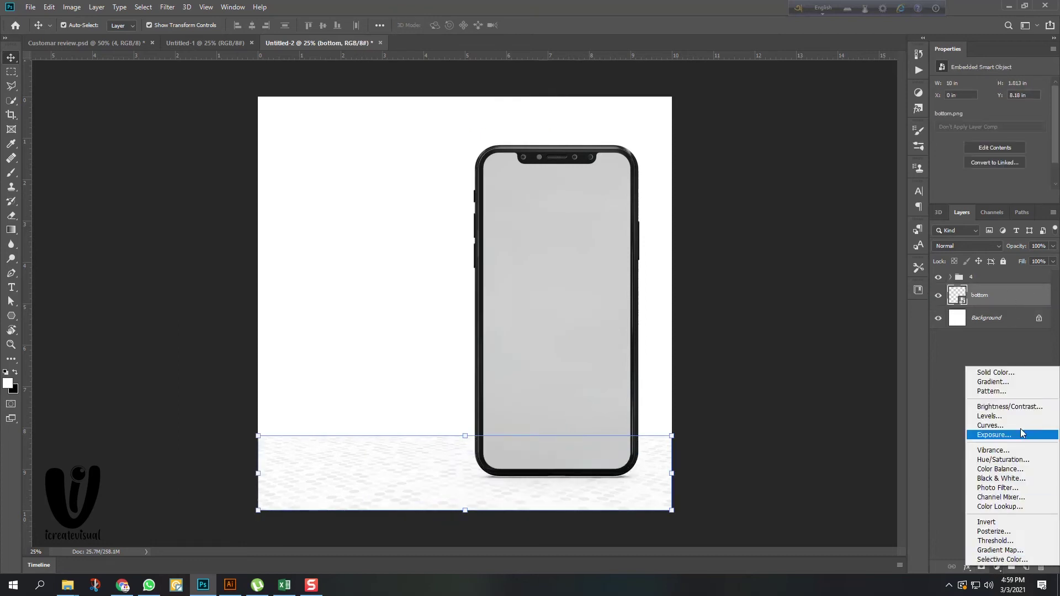
{"action": "left_click", "coordinate": [1015, 374]}
{"action": "left_click_drag", "start_coordinate": [663, 234], "coordinate": [666, 234]}
{"action": "left_click", "coordinate": [652, 192]}
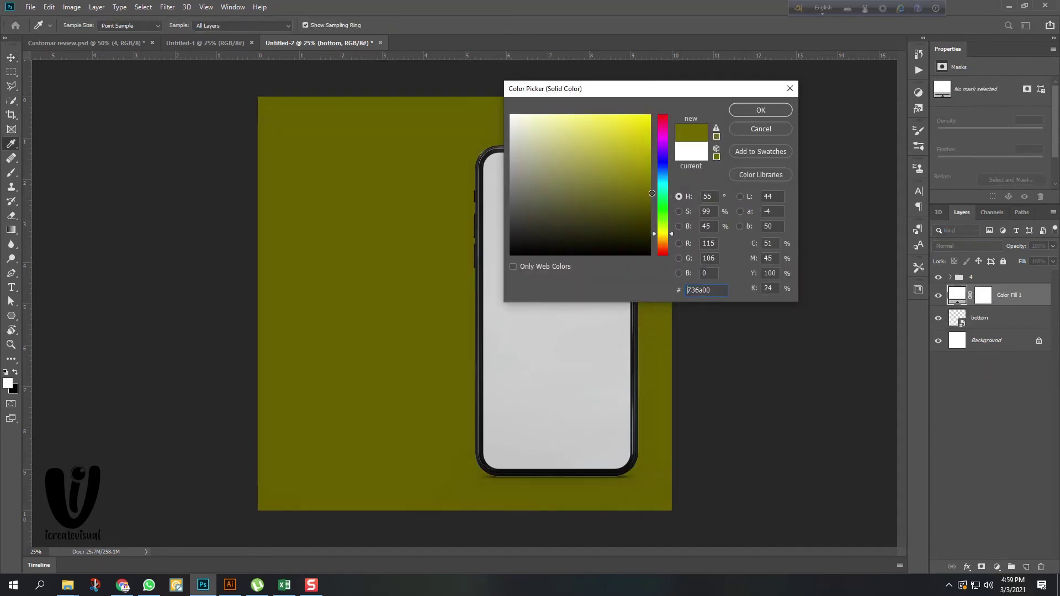
{"action": "left_click", "coordinate": [746, 131]}
Add a pattern fill layer with the light brown pattern at 100% scale and move it beneath the bottom layer.
{"action": "left_click", "coordinate": [998, 568]}
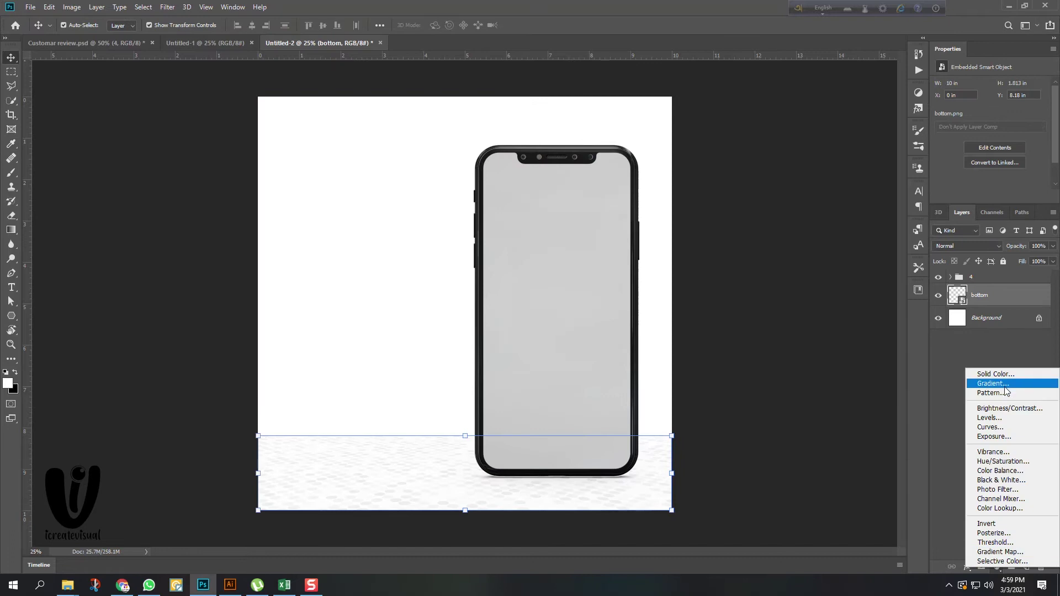
{"action": "left_click", "coordinate": [1015, 393]}
{"action": "left_click", "coordinate": [620, 164]}
{"action": "left_click", "coordinate": [599, 232]}
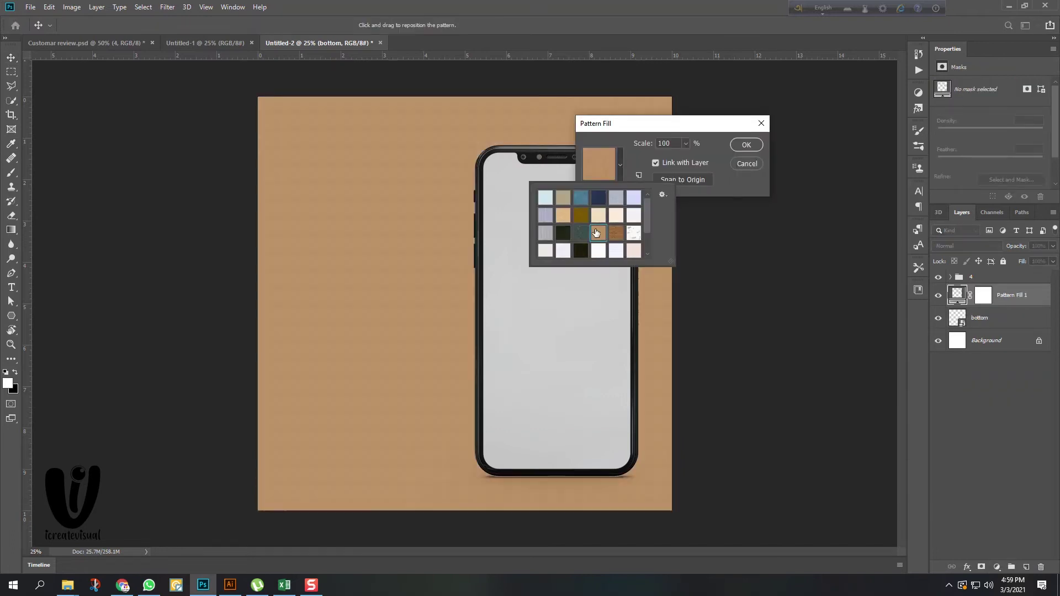
{"action": "left_click", "coordinate": [747, 145]}
{"action": "left_click", "coordinate": [747, 145]}
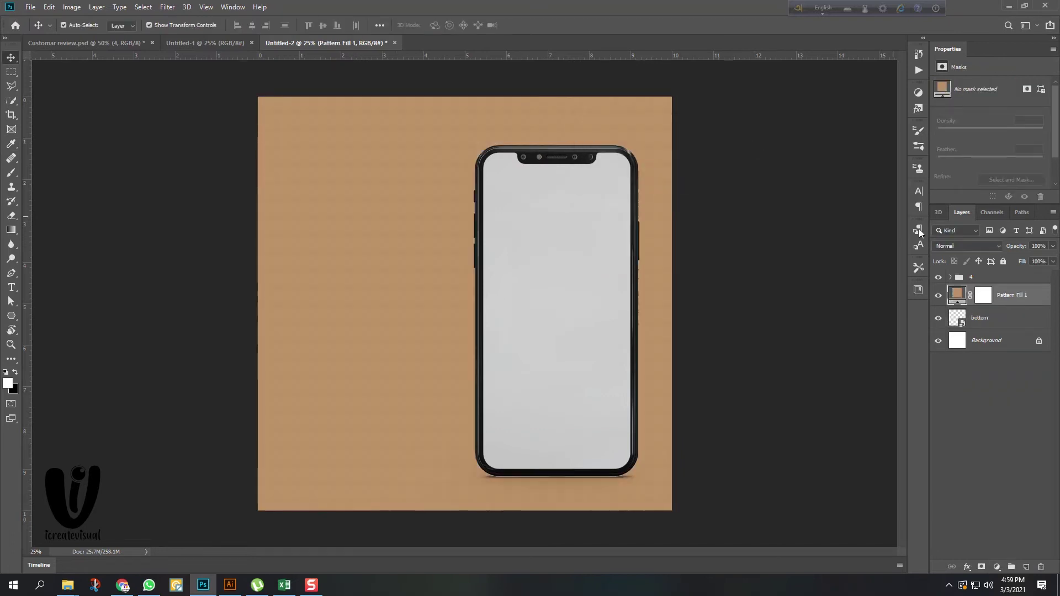
{"action": "left_click_drag", "start_coordinate": [1026, 295], "coordinate": [1022, 332]}
{"action": "left_click", "coordinate": [1025, 299]}
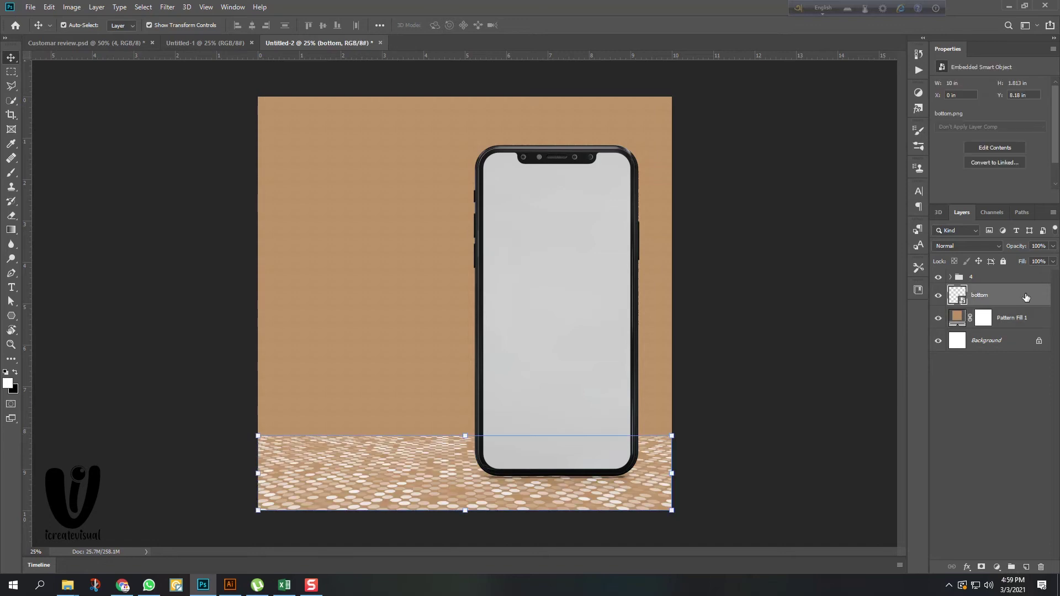
Add a new layer above the bottom layer and outline the wall area above the floor with the Pen tool as a selection.
{"action": "left_click", "coordinate": [1027, 567]}
{"action": "left_click", "coordinate": [11, 273]}
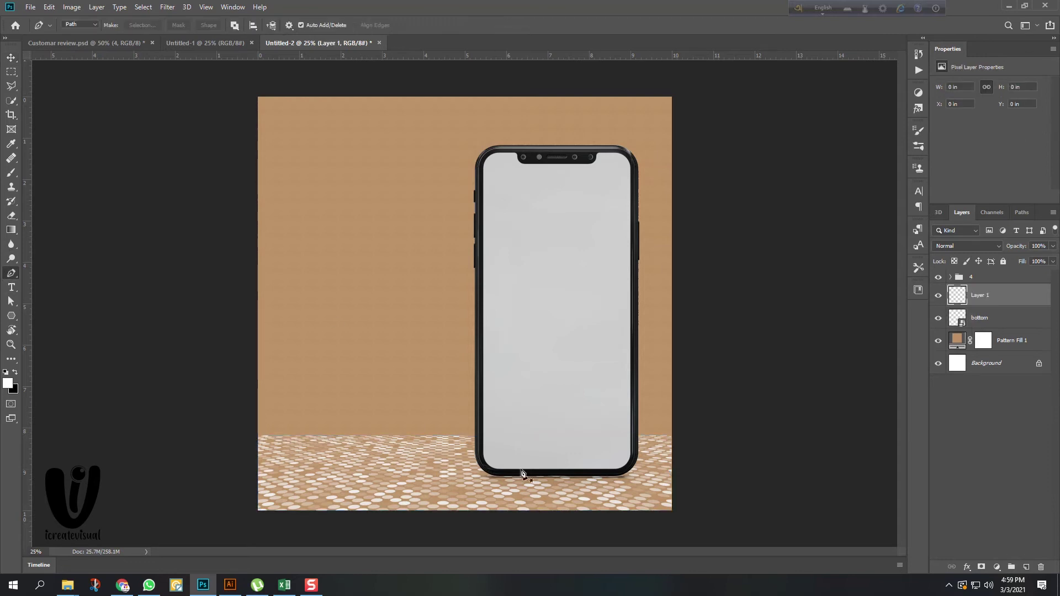
{"action": "left_click", "coordinate": [257, 436]}
{"action": "left_click", "coordinate": [682, 437]}
{"action": "left_click", "coordinate": [696, 84]}
{"action": "left_click", "coordinate": [234, 85]}
{"action": "left_click", "coordinate": [257, 436]}
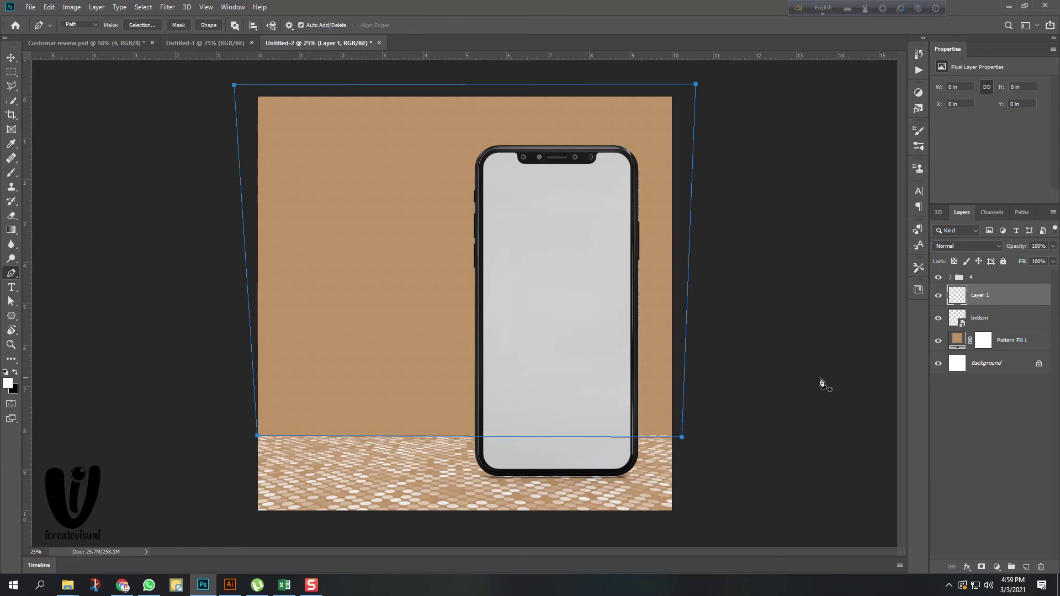
{"action": "key", "text": "ctrl+Return"}
Fill the wall selection with a reversed linear white-to-black gradient fill layer at 90° and 100% scale.
{"action": "left_click", "coordinate": [997, 567]}
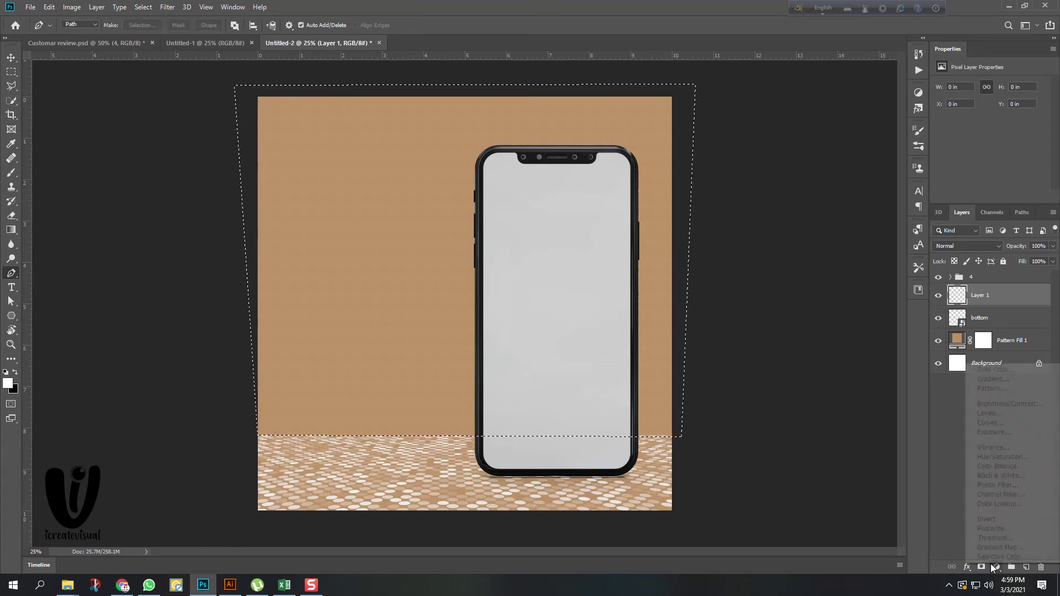
{"action": "left_click", "coordinate": [1030, 390]}
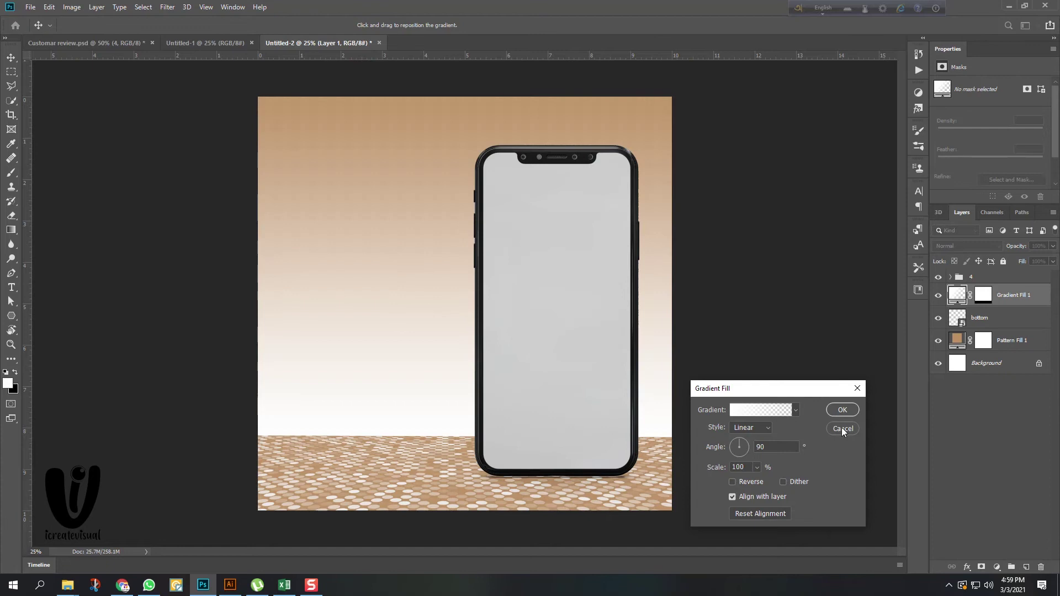
{"action": "left_click", "coordinate": [796, 411]}
{"action": "left_click", "coordinate": [703, 434]}
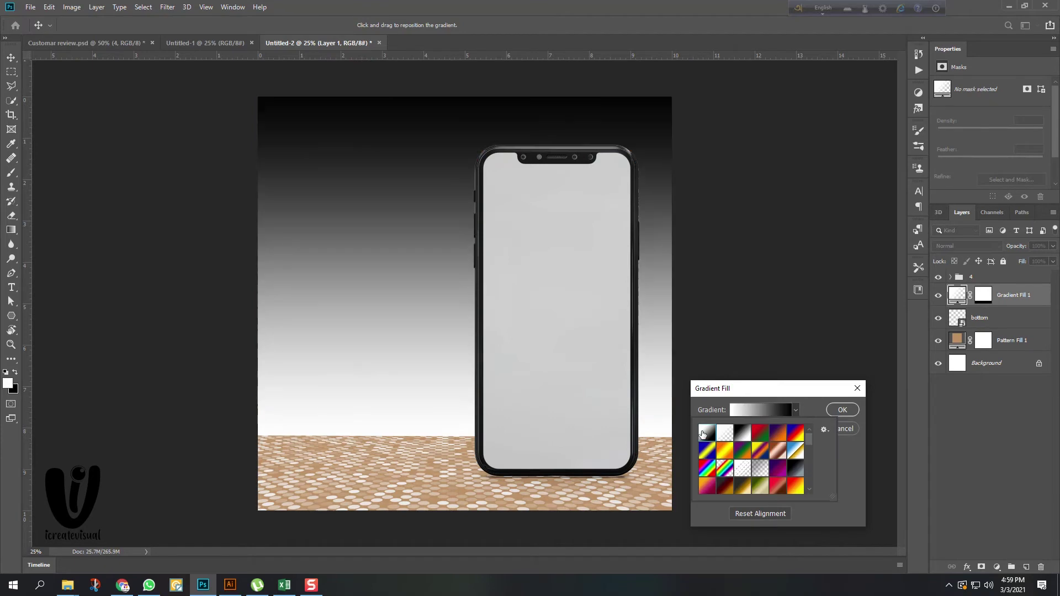
{"action": "left_click", "coordinate": [856, 411]}
{"action": "key", "text": "p"}
{"action": "double_click", "coordinate": [957, 295]}
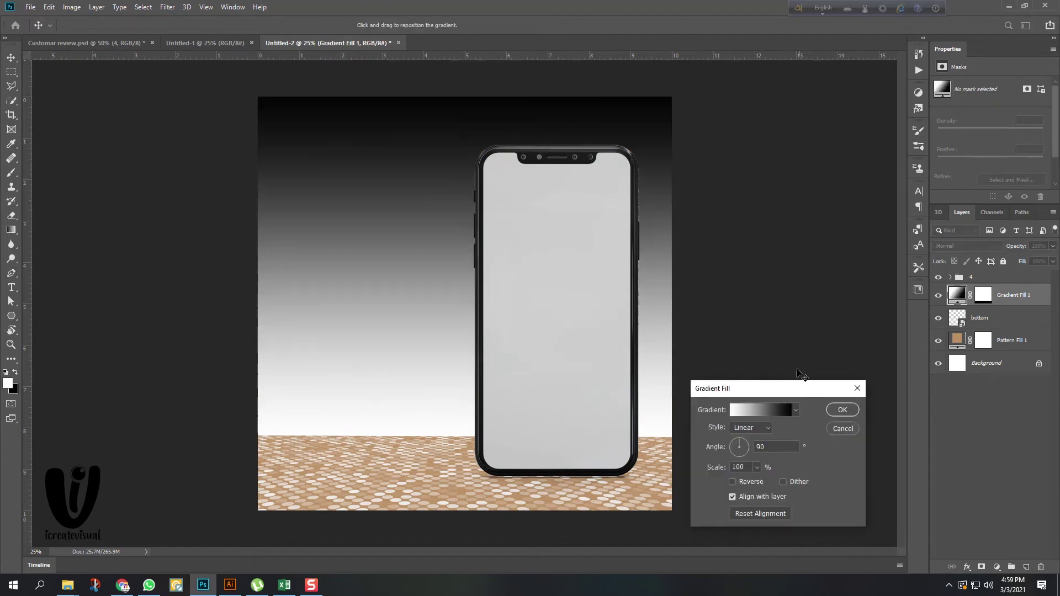
{"action": "left_click", "coordinate": [732, 482]}
{"action": "left_click", "coordinate": [841, 410]}
Set the gradient fill layer's blend mode to Multiply and its opacity to 30%.
{"action": "left_click", "coordinate": [970, 247]}
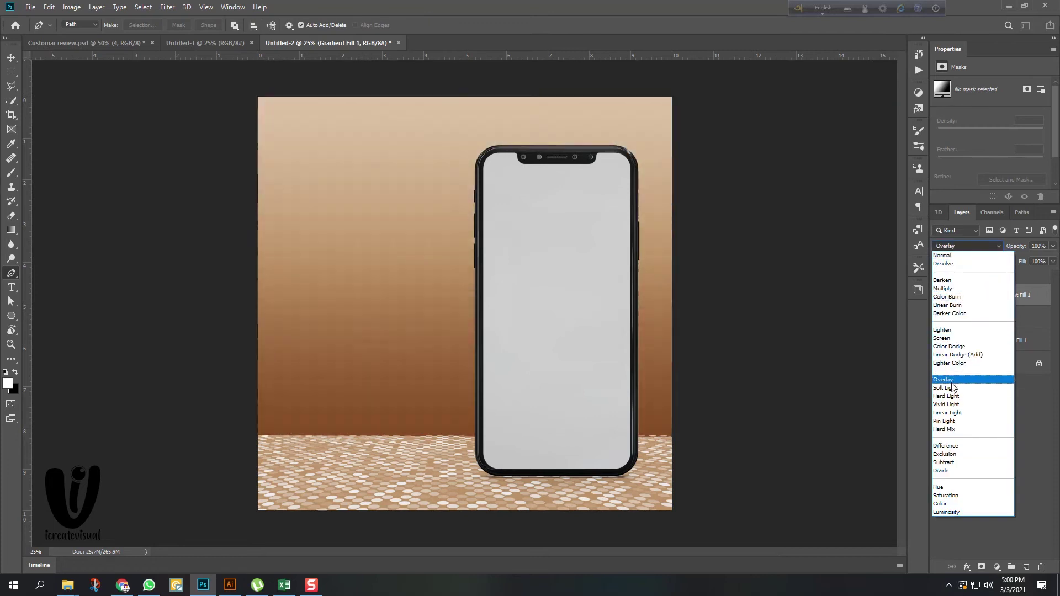
{"action": "left_click", "coordinate": [957, 289]}
{"action": "left_click_drag", "start_coordinate": [998, 247], "coordinate": [979, 246]}
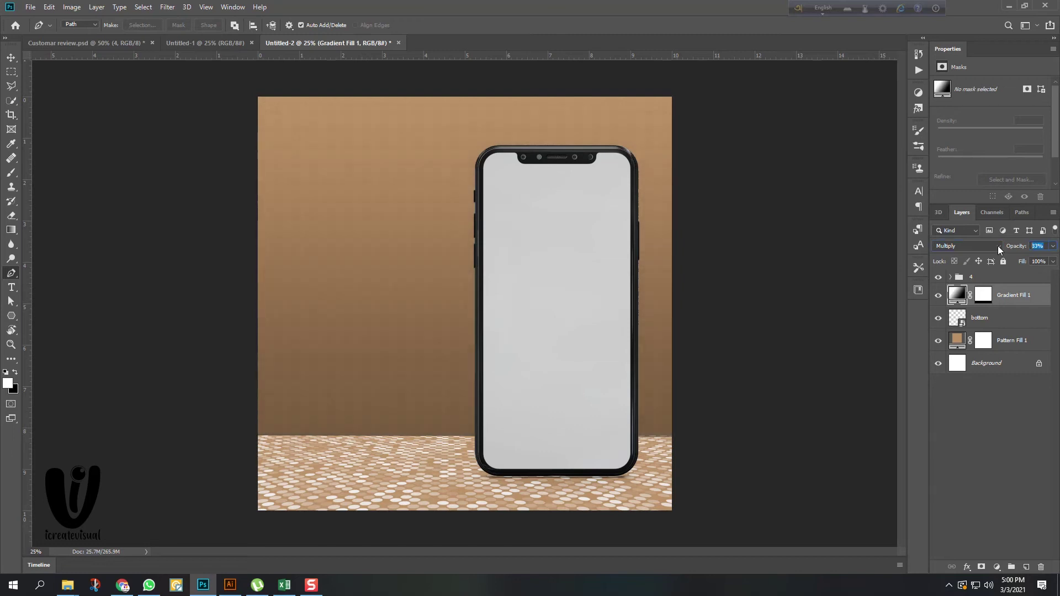
{"action": "type", "text": "30"}
{"action": "key", "text": "shift+alt+m"}
Add a new layer and draw a narrow wedge-shaped shadow selection along the phone's left edge with the Pen tool.
{"action": "left_click", "coordinate": [1027, 568]}
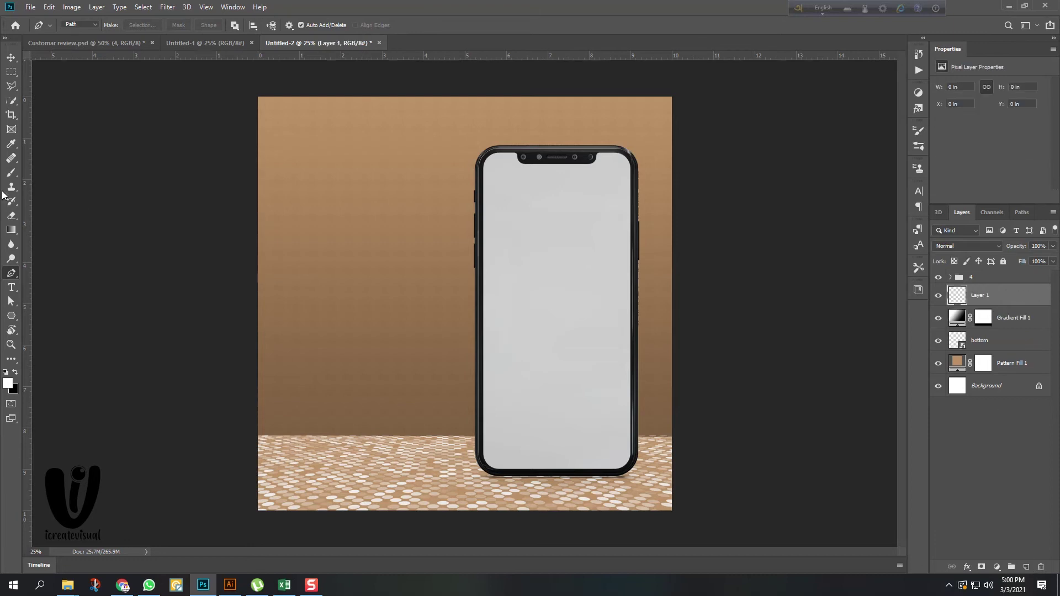
{"action": "left_click", "coordinate": [478, 459]}
{"action": "left_click", "coordinate": [476, 166]}
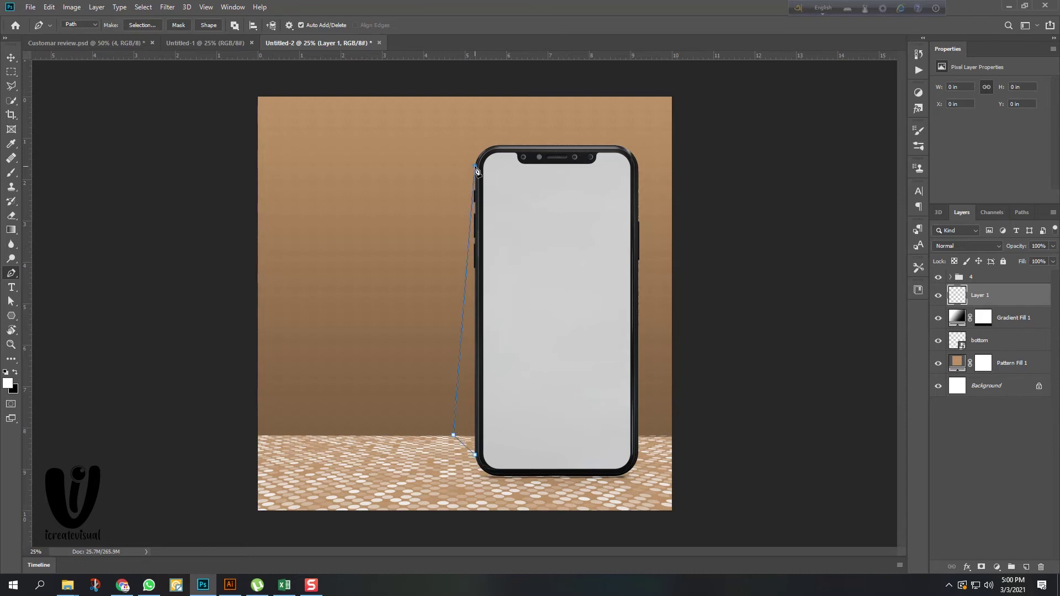
{"action": "left_click", "coordinate": [475, 456]}
{"action": "key", "text": "ctrl+Return"}
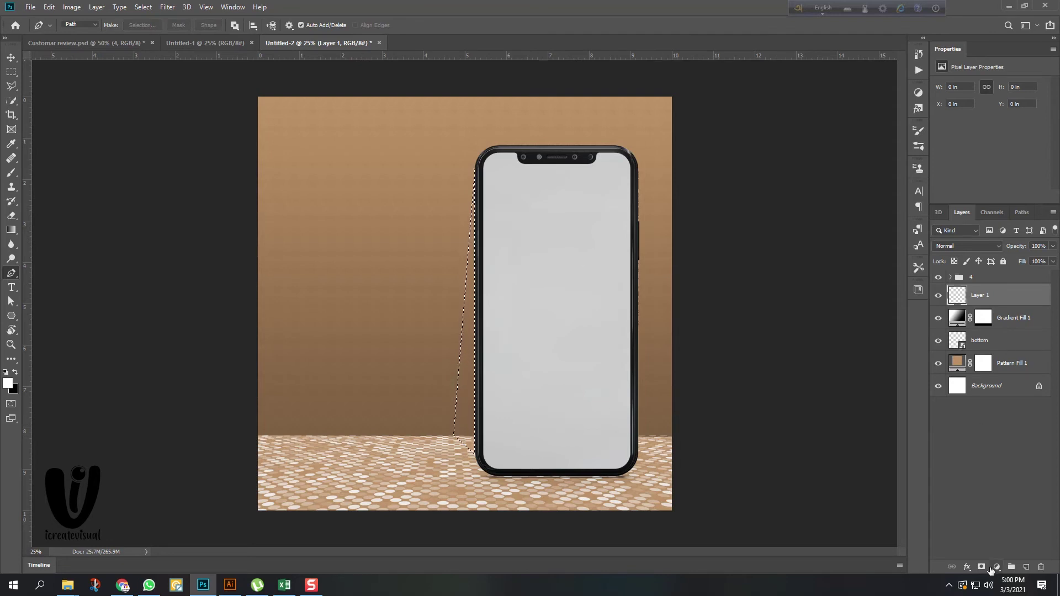
Fill the shadow selection beside the phone with a black solid color fill layer.
{"action": "left_click", "coordinate": [997, 567]}
{"action": "left_click", "coordinate": [994, 375]}
{"action": "left_click", "coordinate": [513, 246]}
{"action": "left_click", "coordinate": [782, 110]}
{"action": "key", "text": "p"}
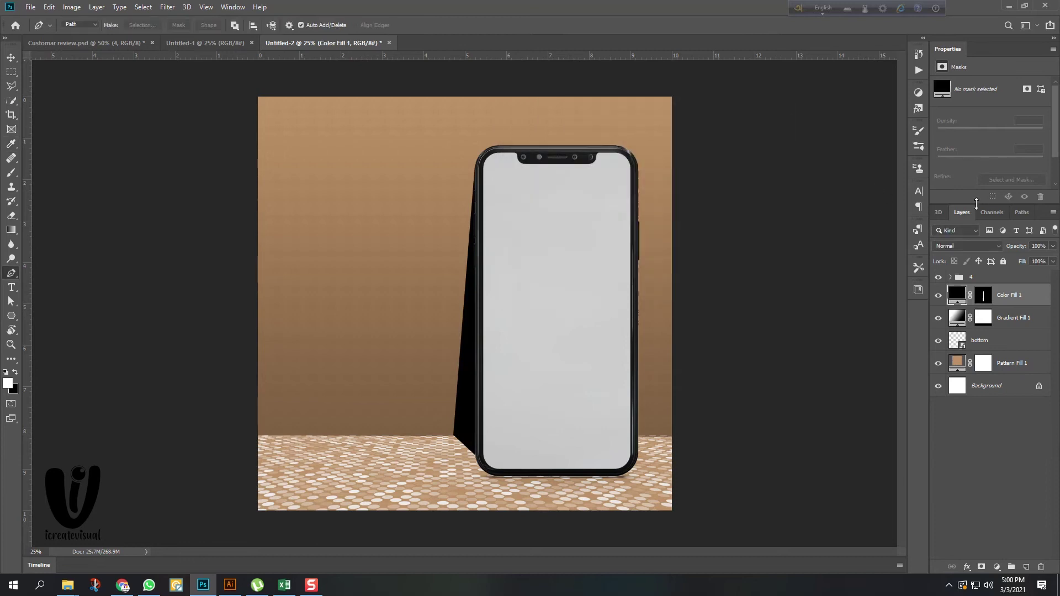
Convert the black shadow layer to a smart object and soften it with a Gaussian Blur.
{"action": "left_click", "coordinate": [167, 7]}
{"action": "mouse_move", "coordinate": [193, 132]}
{"action": "left_click", "coordinate": [331, 173]}
{"action": "left_click", "coordinate": [539, 220]}
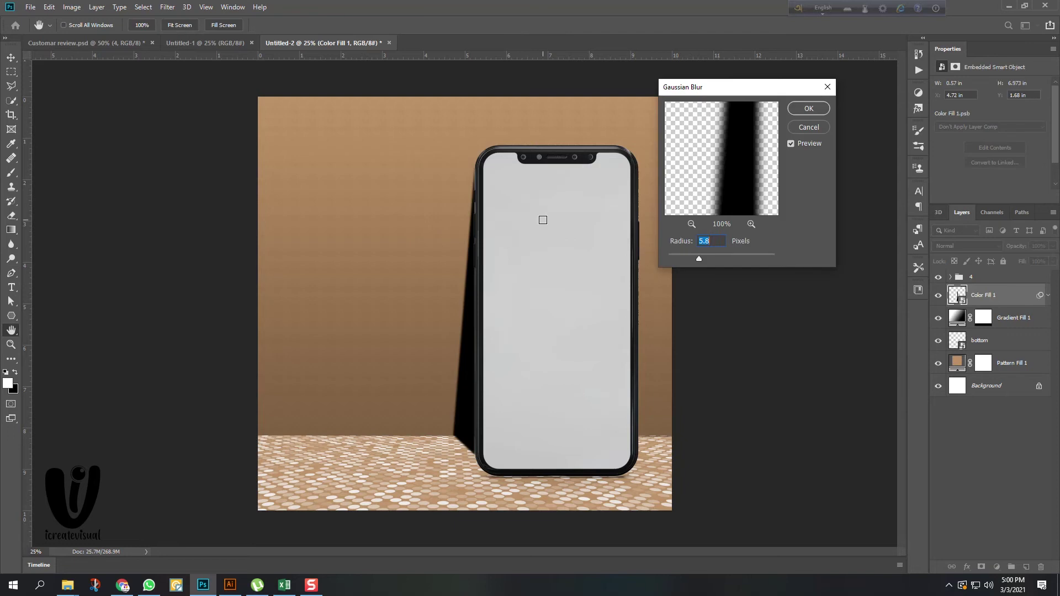
{"action": "left_click_drag", "start_coordinate": [717, 257], "coordinate": [716, 256]}
{"action": "left_click", "coordinate": [807, 110]}
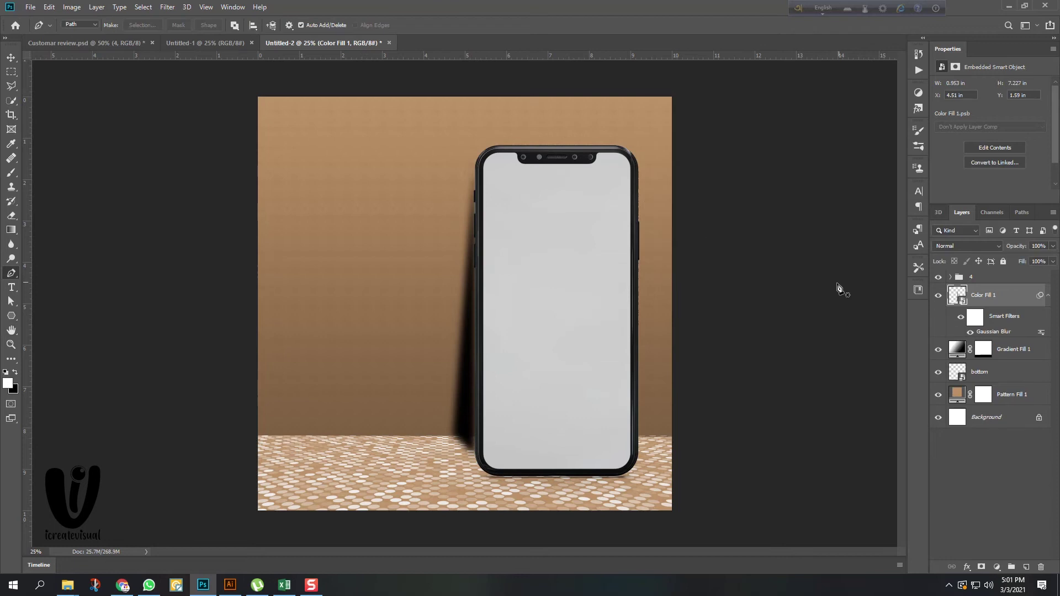
Nudge the blurred shadow toward the phone to X 4.61 in and set its opacity to 46%.
{"action": "left_click", "coordinate": [11, 57]}
{"action": "key", "text": "shift+Right"}
{"action": "key", "text": "shift+Right"}
{"action": "key", "text": "shift+Right"}
{"action": "key", "text": "shift+Right"}
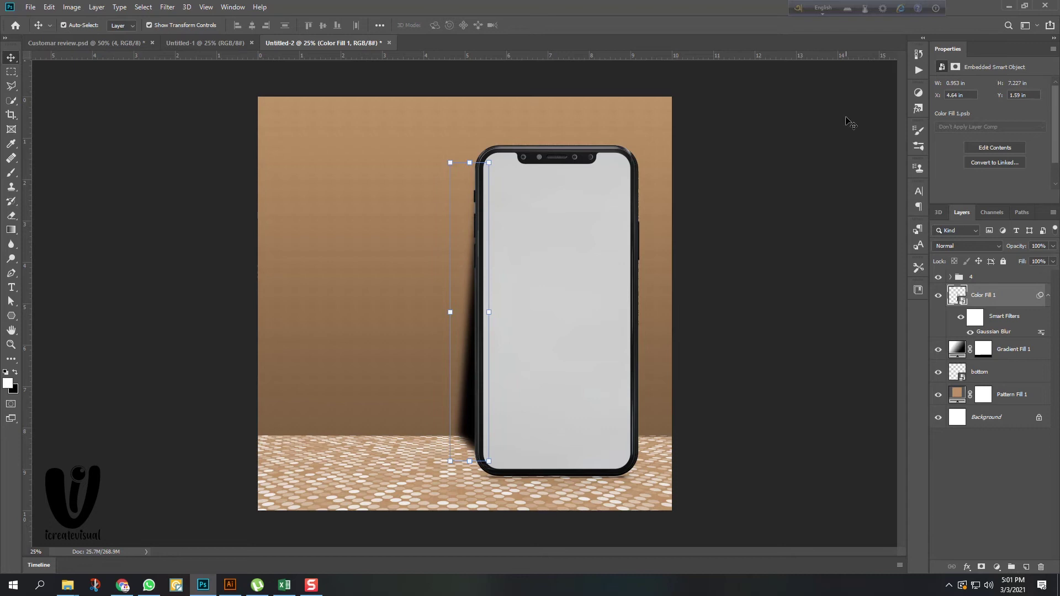
{"action": "key", "text": "shift+Left"}
{"action": "key", "text": "shift+Left"}
{"action": "key", "text": "shift+Left"}
{"action": "left_click_drag", "start_coordinate": [1035, 246], "coordinate": [993, 252]}
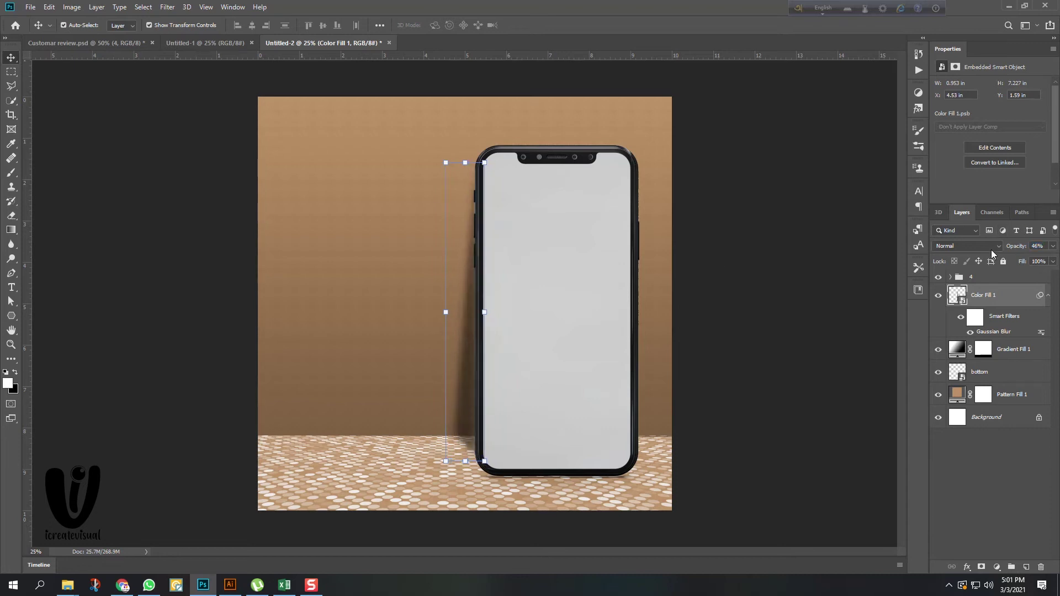
{"action": "key", "text": "shift+Right"}
{"action": "key", "text": "shift+Right"}
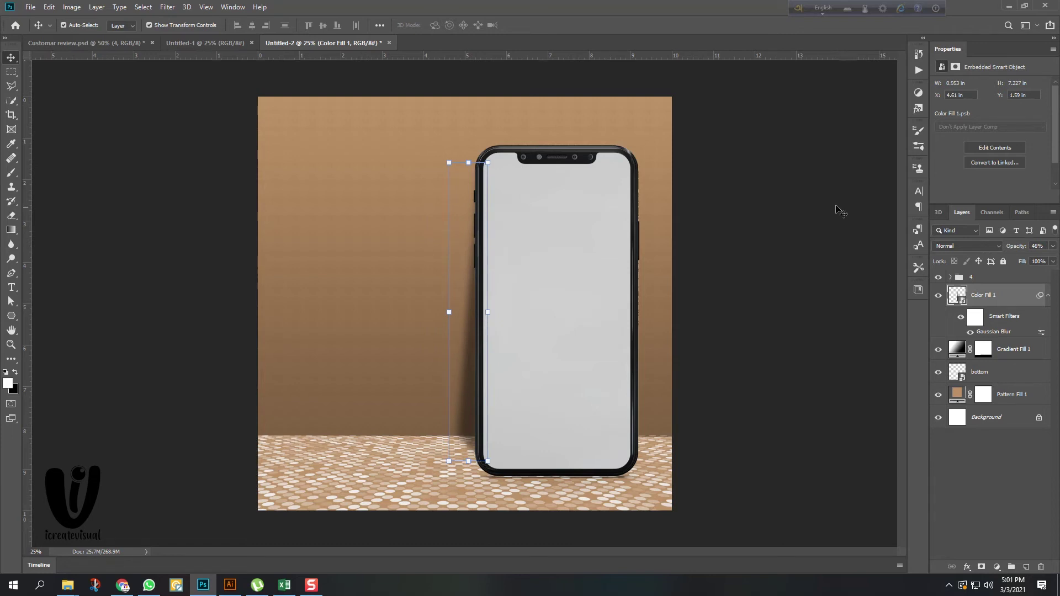
{"action": "left_click", "coordinate": [746, 198]}
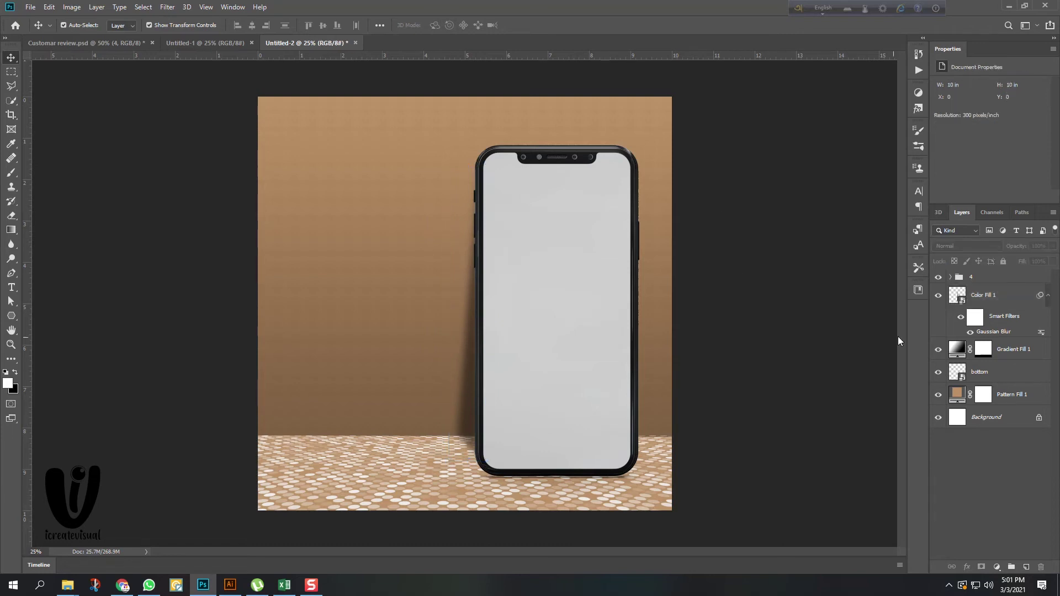
Add a new layer above the phone shadow and make a slim parallelogram selection on the tiled floor with the Pen tool, about 2.1 in wide.
{"action": "left_click", "coordinate": [1048, 296]}
{"action": "left_click", "coordinate": [1016, 294]}
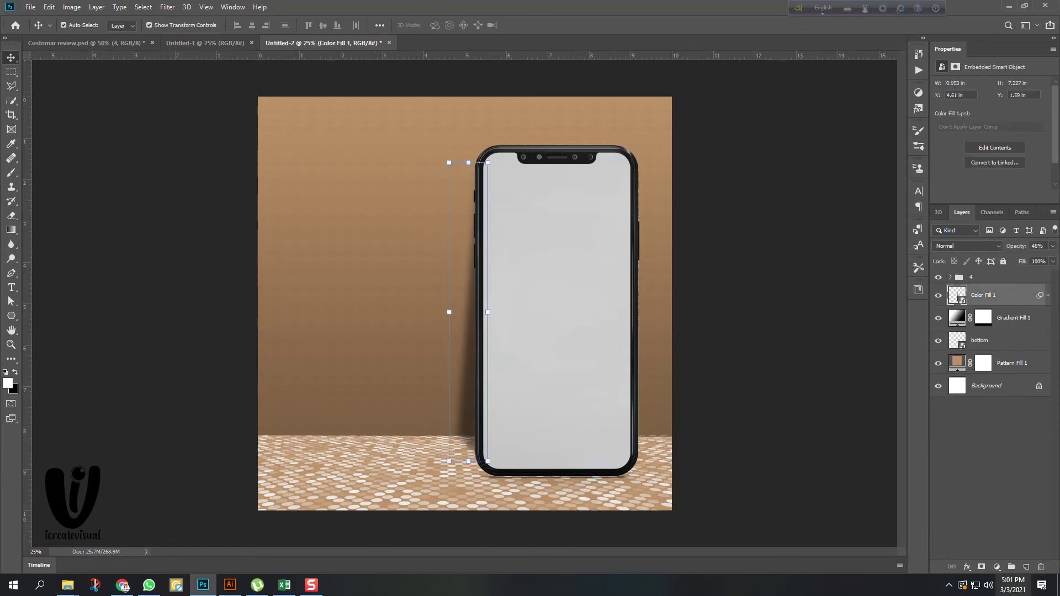
{"action": "left_click", "coordinate": [1027, 567]}
{"action": "left_click", "coordinate": [11, 273]}
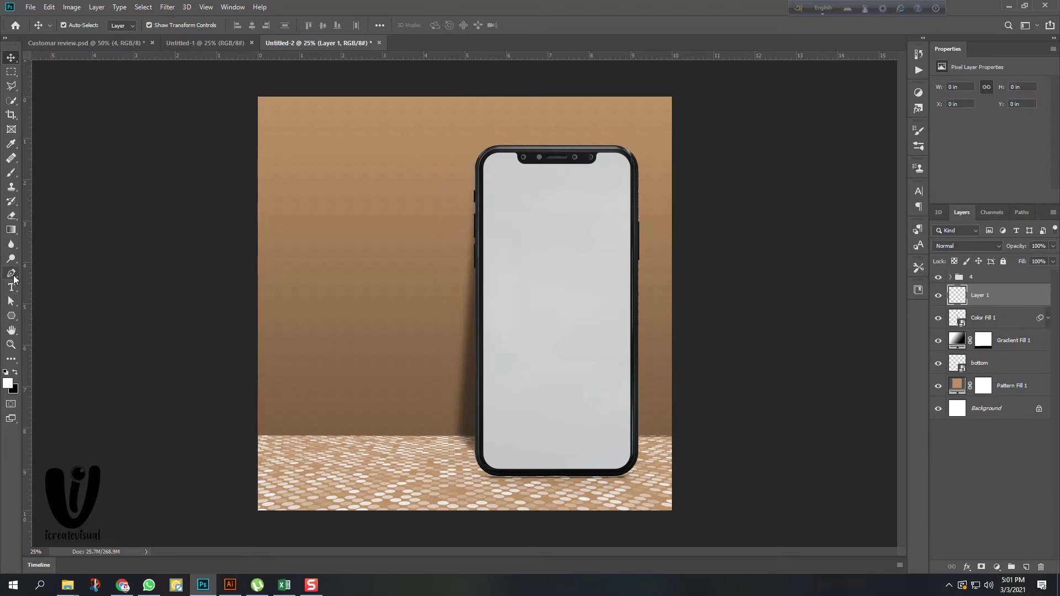
{"action": "left_click", "coordinate": [325, 461]}
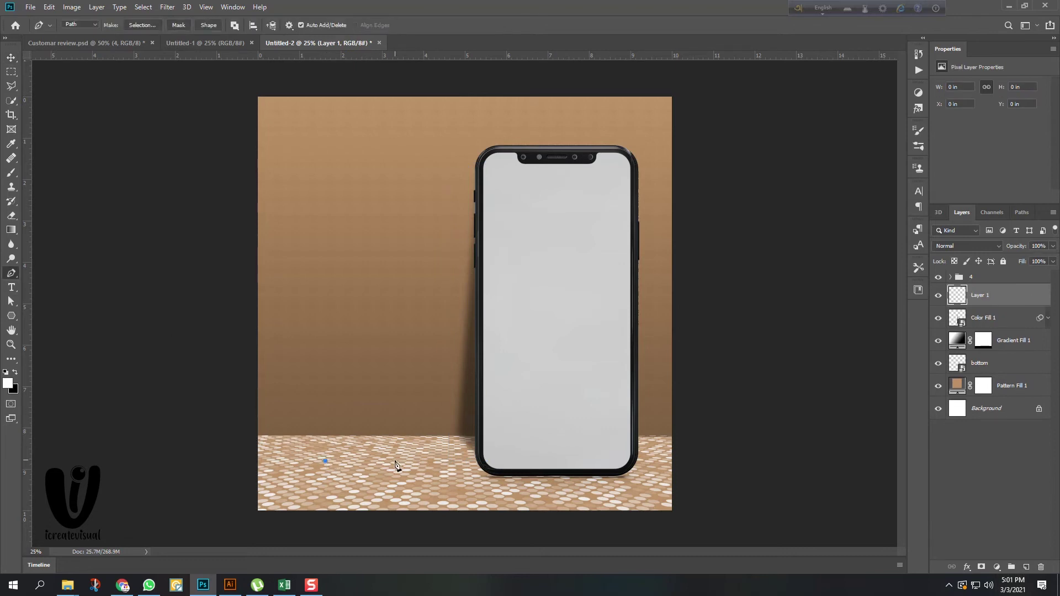
{"action": "left_click", "coordinate": [413, 461]}
{"action": "left_click", "coordinate": [336, 452]}
{"action": "key", "text": "ctrl+Return"}
Fill the parallelogram selection on the floor with a solid color layer, using a brown sampled from the wall.
{"action": "left_click", "coordinate": [996, 568]}
{"action": "left_click", "coordinate": [980, 370]}
{"action": "left_click", "coordinate": [366, 415]}
{"action": "left_click", "coordinate": [388, 502]}
{"action": "left_click", "coordinate": [394, 481]}
{"action": "left_click", "coordinate": [381, 335]}
{"action": "left_click", "coordinate": [375, 330]}
{"action": "left_click", "coordinate": [772, 111]}
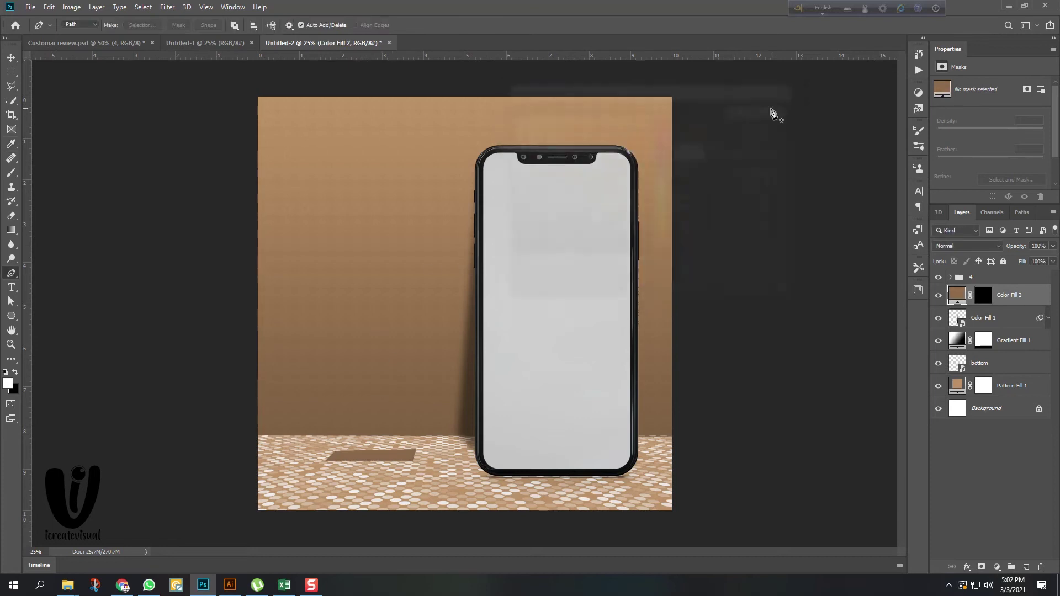
Distort the brown floor parallelogram by pulling its upper-left corner inward to strengthen the perspective.
{"action": "scroll", "coordinate": [357, 475], "scroll_direction": "up", "scroll_amount": 1}
{"action": "scroll", "coordinate": [356, 475], "scroll_direction": "up", "scroll_amount": 1}
{"action": "key", "text": "v"}
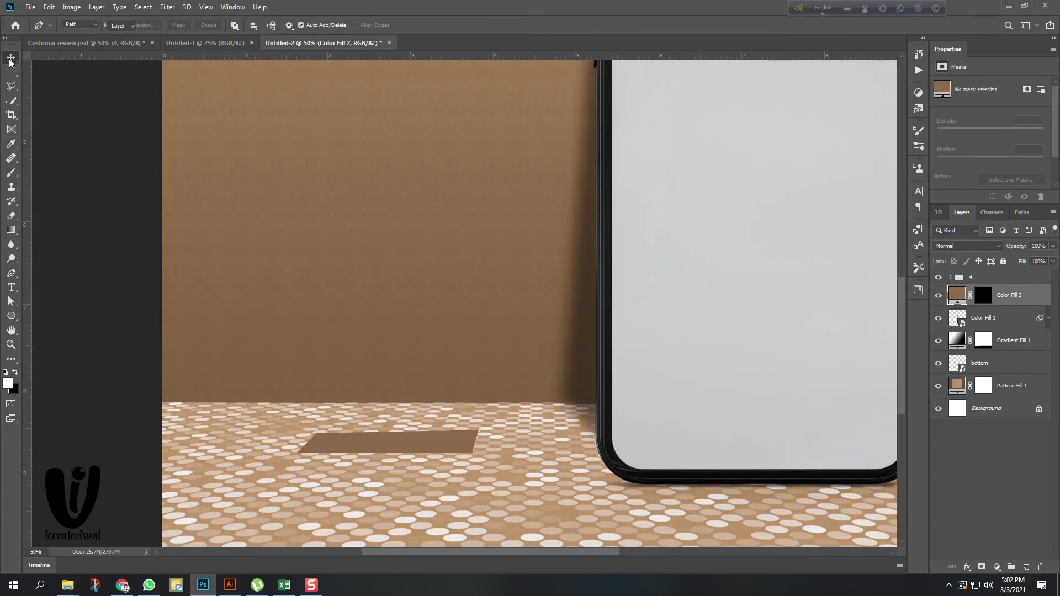
{"action": "scroll", "coordinate": [498, 443], "scroll_direction": "up", "scroll_amount": 1}
{"action": "left_click_drag", "start_coordinate": [238, 423], "coordinate": [251, 422]}
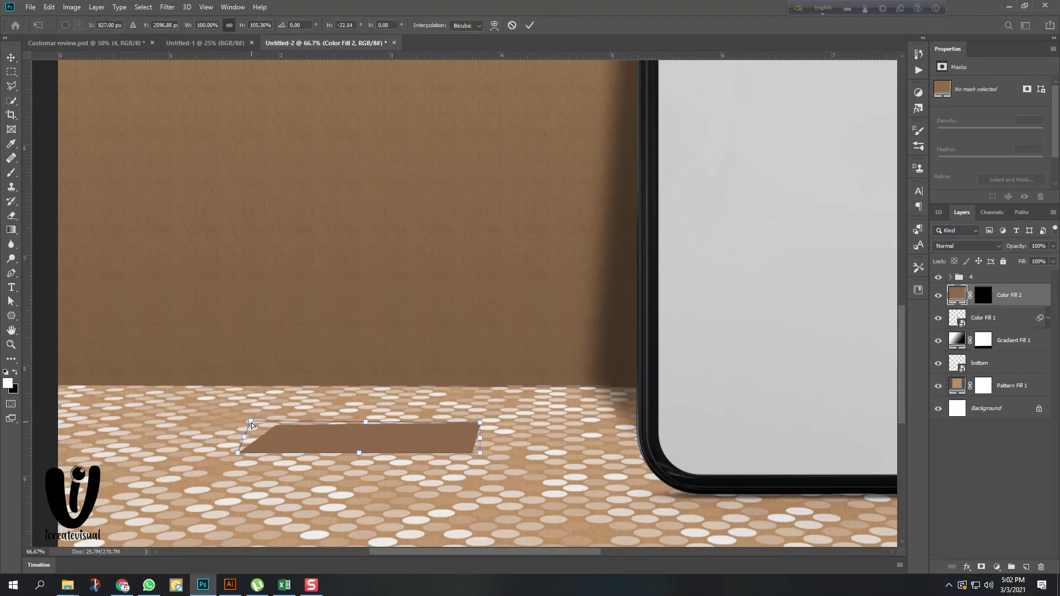
{"action": "left_click", "coordinate": [527, 26]}
{"action": "scroll", "coordinate": [378, 330], "scroll_direction": "down", "scroll_amount": 1}
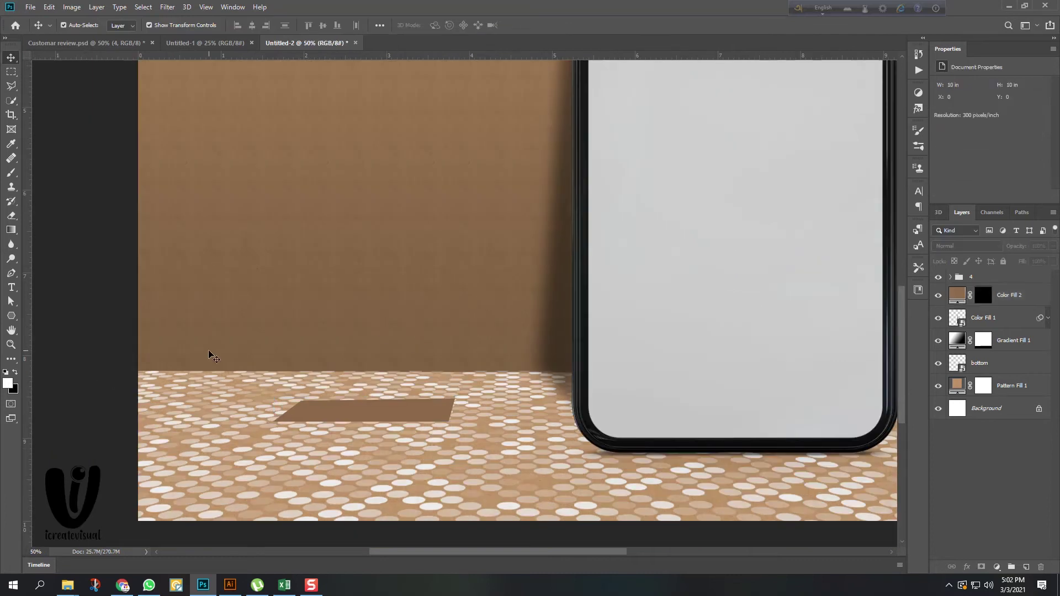
{"action": "scroll", "coordinate": [422, 432], "scroll_direction": "up", "scroll_amount": 1}
Add a new layer and make a thin strip selection along the parallelogram's front edge with the Pen tool for the base's front face.
{"action": "left_click", "coordinate": [1027, 567]}
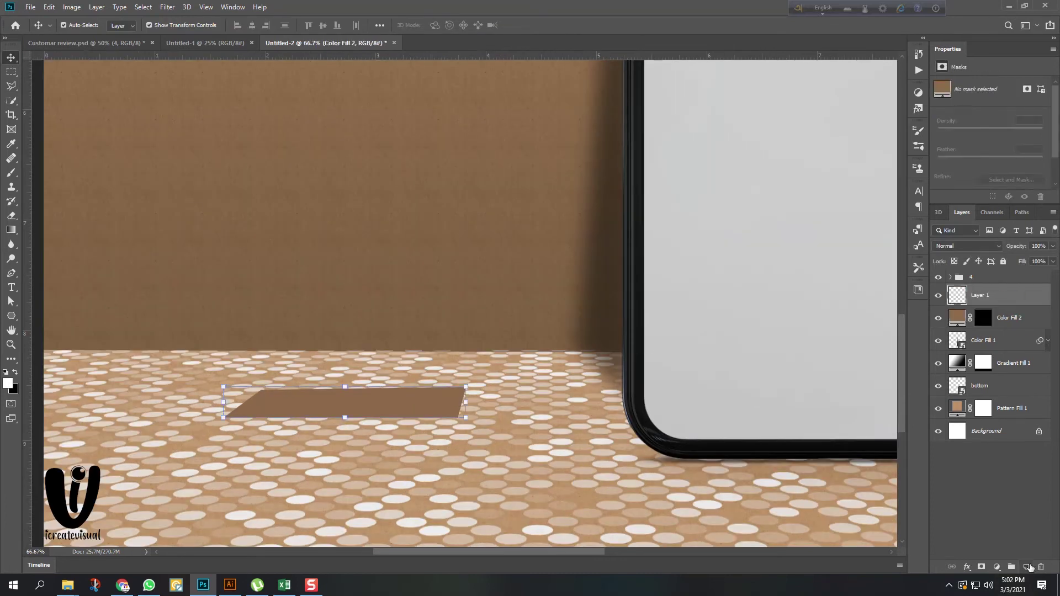
{"action": "left_click", "coordinate": [11, 273]}
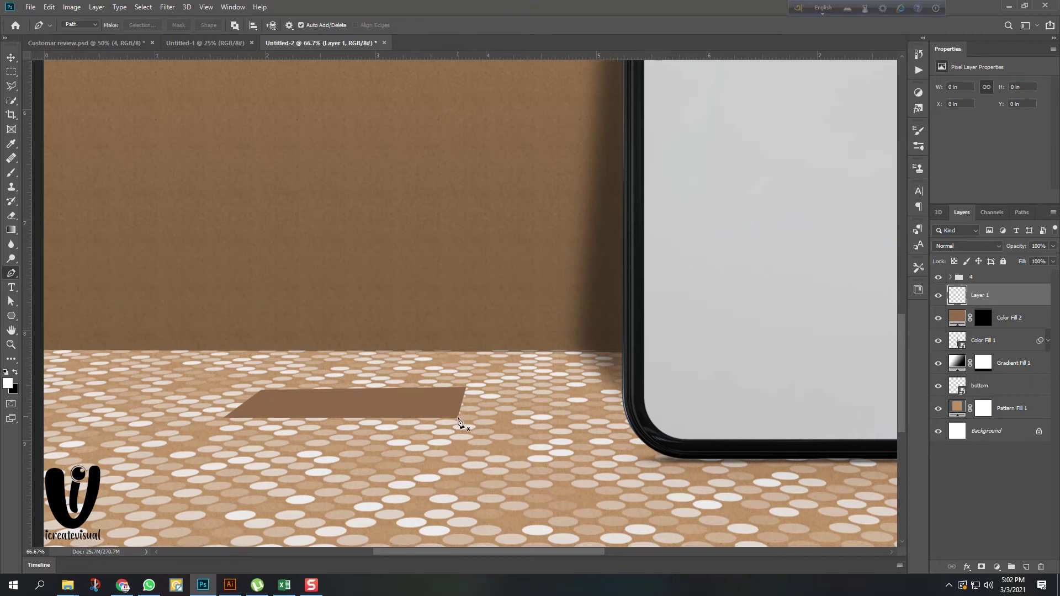
{"action": "left_click", "coordinate": [457, 418]}
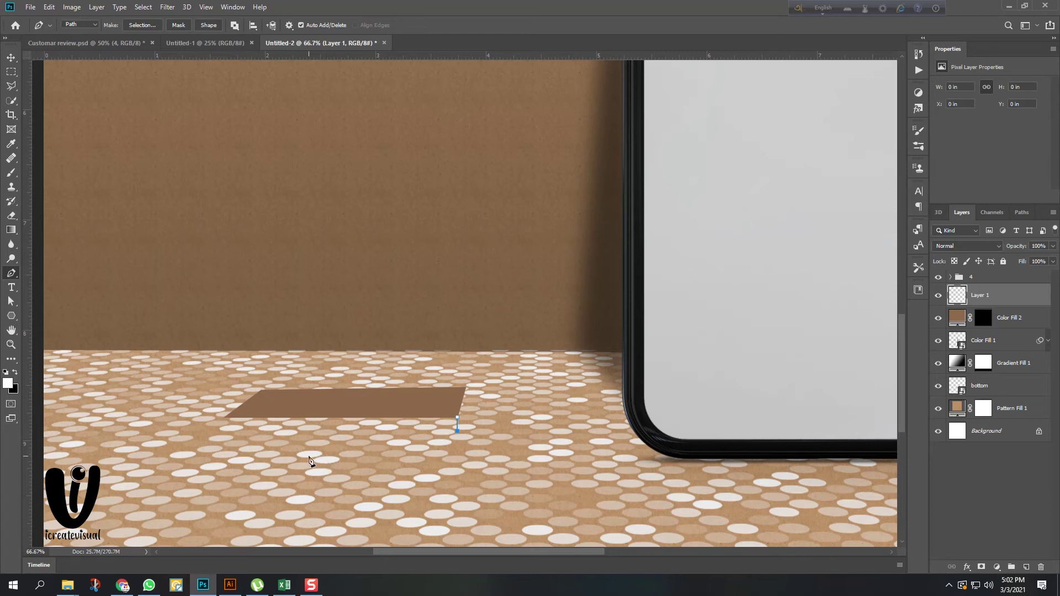
{"action": "left_click", "coordinate": [224, 431]}
{"action": "left_click", "coordinate": [457, 419]}
{"action": "key", "text": "ctrl+Return"}
Fill the front face selection with a solid color layer in wall brown #816447.
{"action": "left_click", "coordinate": [996, 567]}
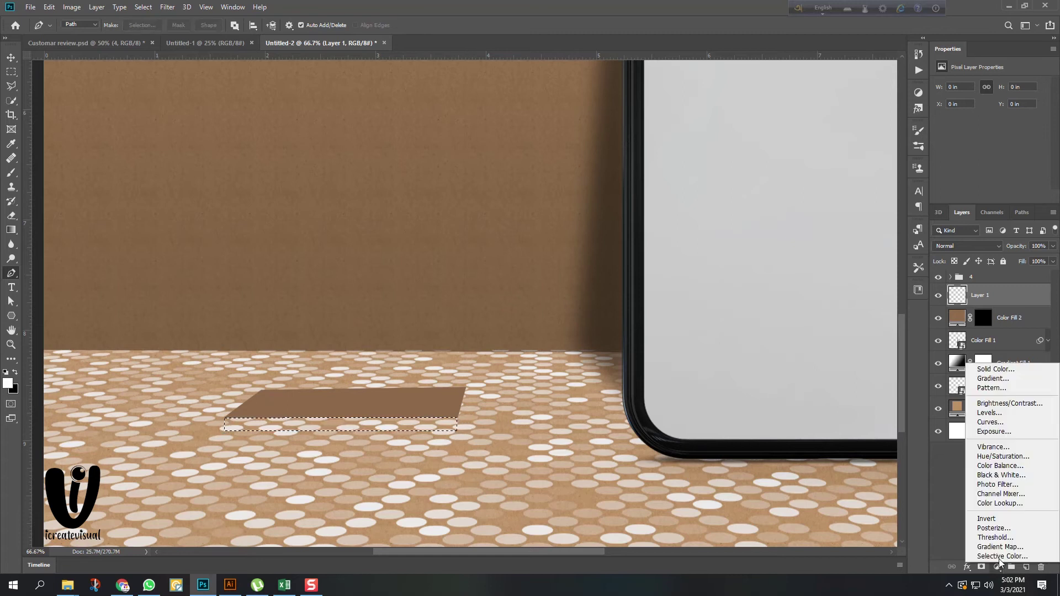
{"action": "left_click", "coordinate": [989, 368]}
{"action": "left_click", "coordinate": [418, 306]}
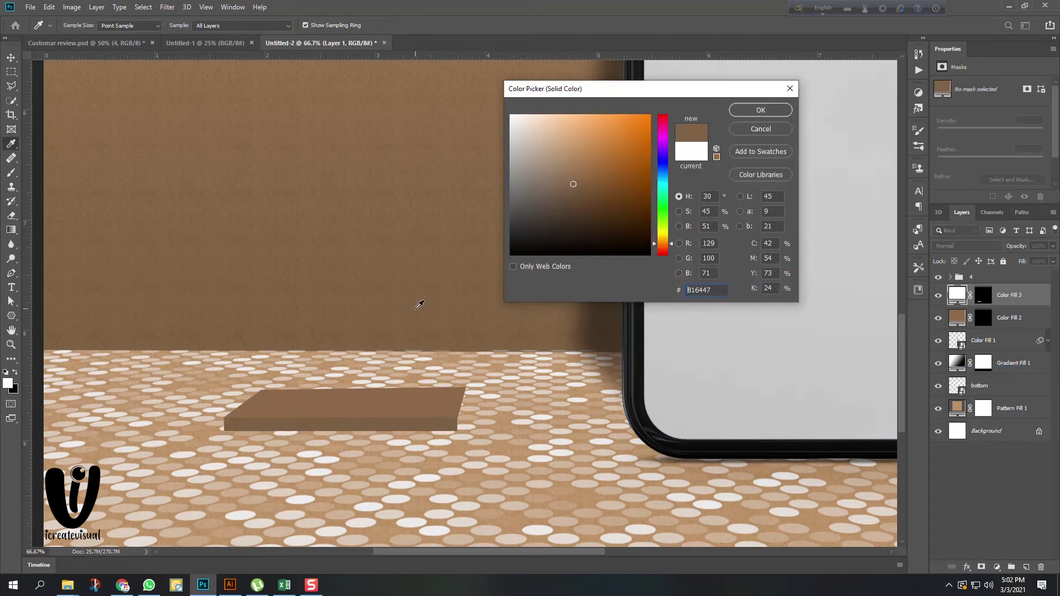
{"action": "key", "text": "Return"}
Outline the narrow right side face of the base with the Pen tool and convert the path to a selection.
{"action": "key", "text": "p"}
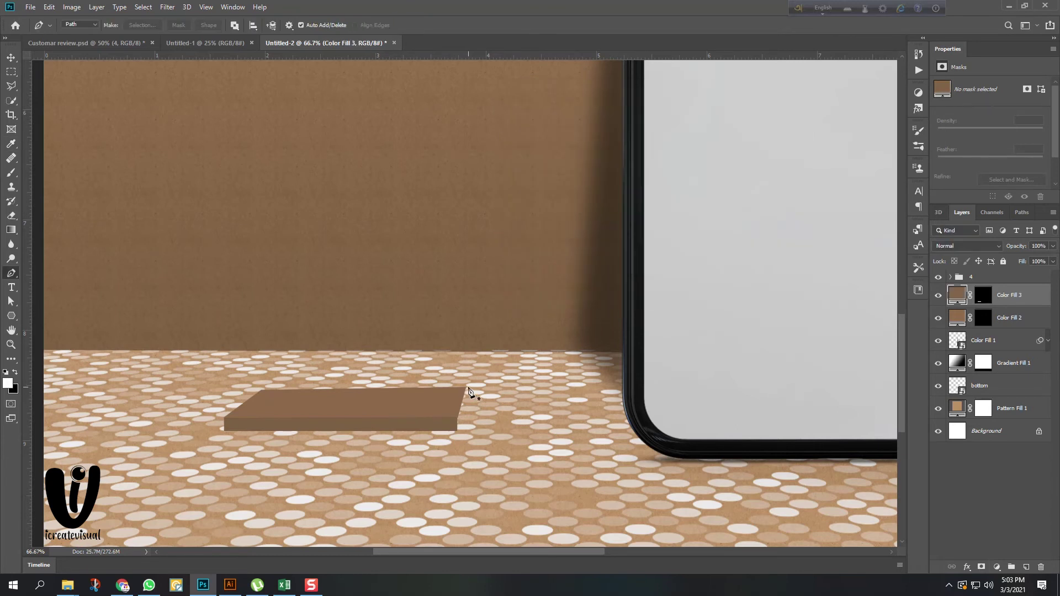
{"action": "left_click", "coordinate": [466, 388]}
{"action": "key", "text": "ctrl+Return"}
Fill the base's right side face selection with a brown solid color layer sampled from the wall.
{"action": "left_click", "coordinate": [997, 567]}
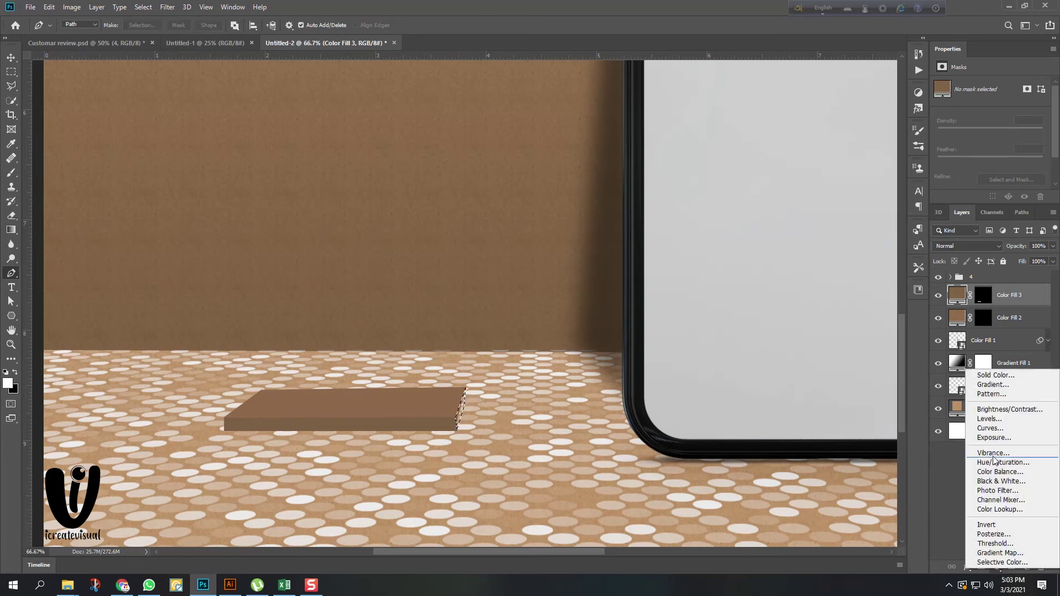
{"action": "left_click", "coordinate": [1005, 375]}
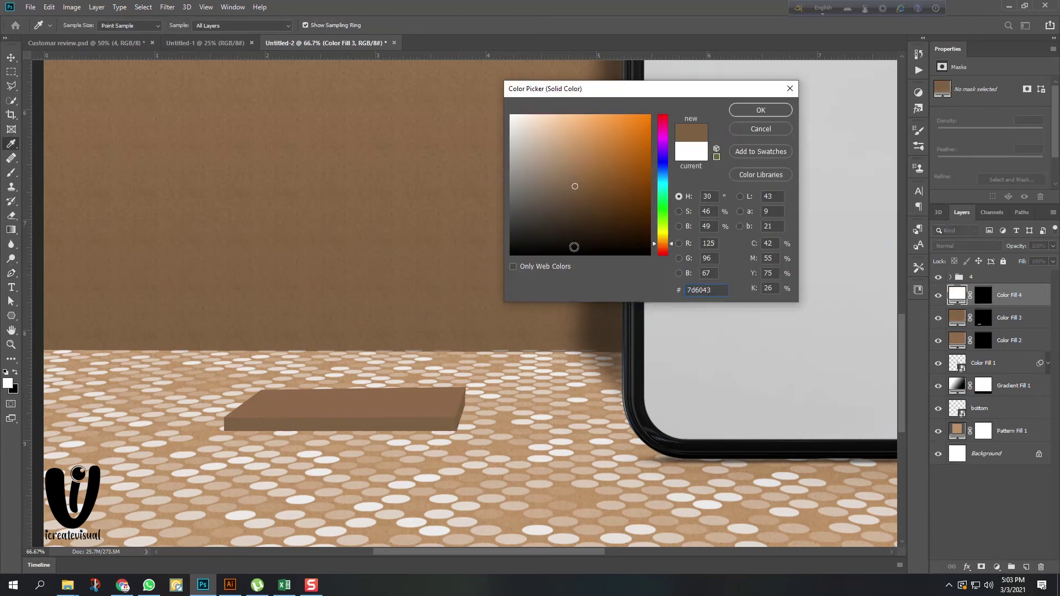
{"action": "left_click", "coordinate": [413, 246]}
{"action": "left_click", "coordinate": [419, 198]}
{"action": "left_click", "coordinate": [359, 277]}
{"action": "left_click", "coordinate": [320, 304]}
{"action": "left_click", "coordinate": [323, 315]}
{"action": "left_click", "coordinate": [348, 322]}
{"action": "left_click", "coordinate": [395, 328]}
{"action": "left_click", "coordinate": [743, 114]}
{"action": "key", "text": "p"}
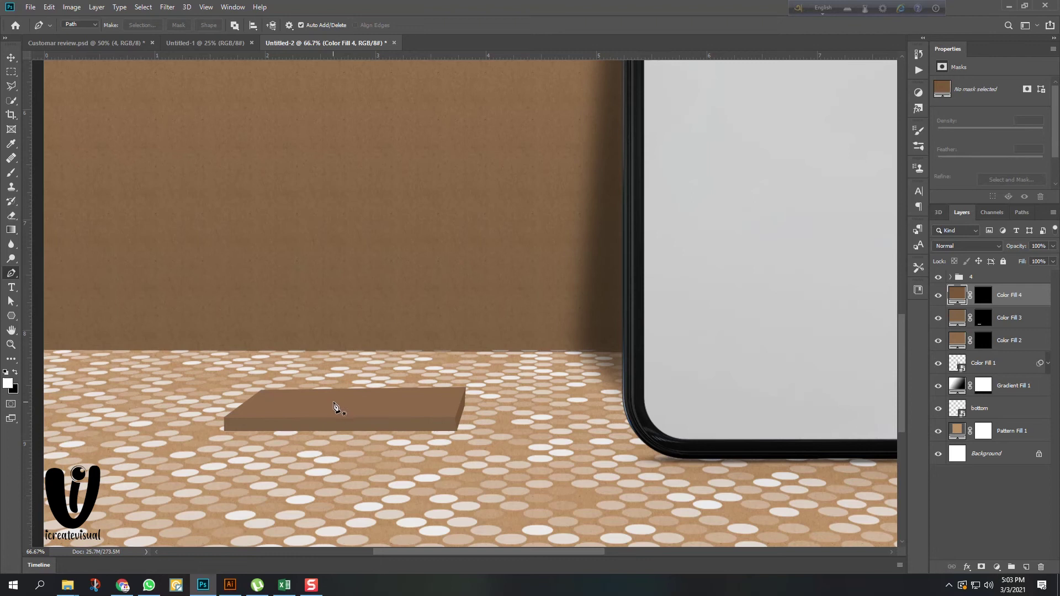
Make a narrow vertical post selection rising about 2.7 in from the middle of the base with the Pen tool.
{"action": "scroll", "coordinate": [348, 398], "scroll_direction": "down", "scroll_amount": 2}
{"action": "scroll", "coordinate": [340, 412], "scroll_direction": "up", "scroll_amount": 1}
{"action": "scroll", "coordinate": [339, 411], "scroll_direction": "down", "scroll_amount": 1}
{"action": "scroll", "coordinate": [339, 411], "scroll_direction": "up", "scroll_amount": 1}
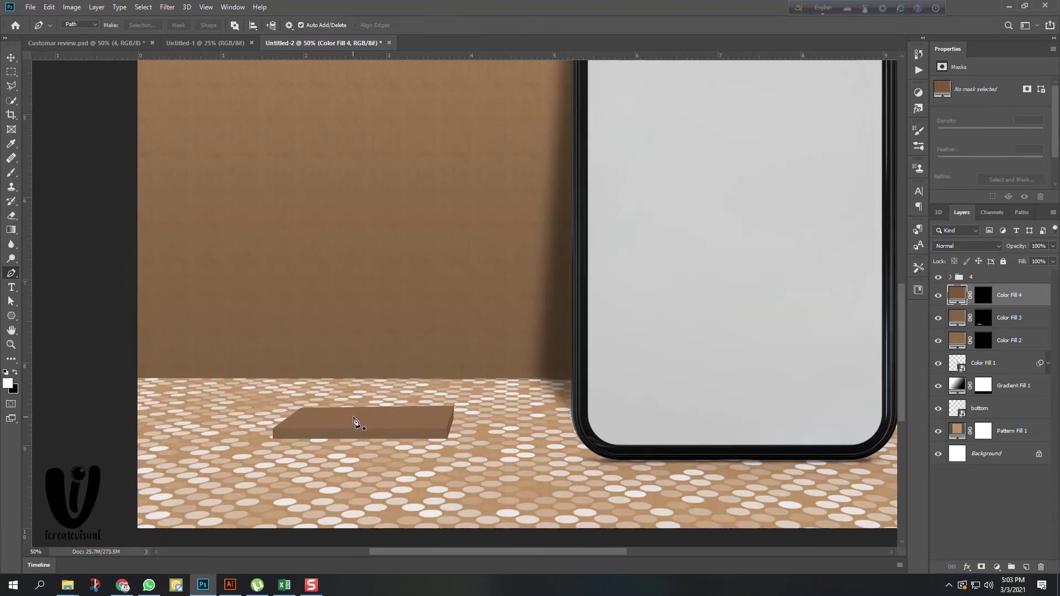
{"action": "left_click", "coordinate": [354, 418]}
{"action": "left_click", "coordinate": [355, 191]}
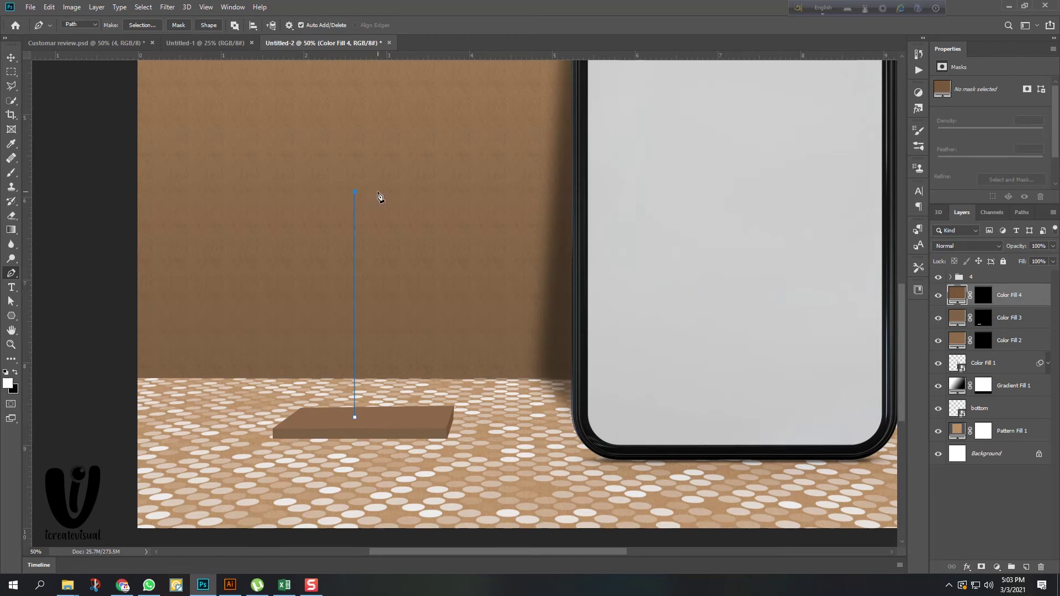
{"action": "left_click", "coordinate": [376, 417]}
{"action": "left_click", "coordinate": [356, 418]}
{"action": "key", "text": "ctrl+Return"}
Fill the post selection with a solid color layer in a darkened base brown and nudge the post slightly down onto the base.
{"action": "left_click", "coordinate": [997, 567]}
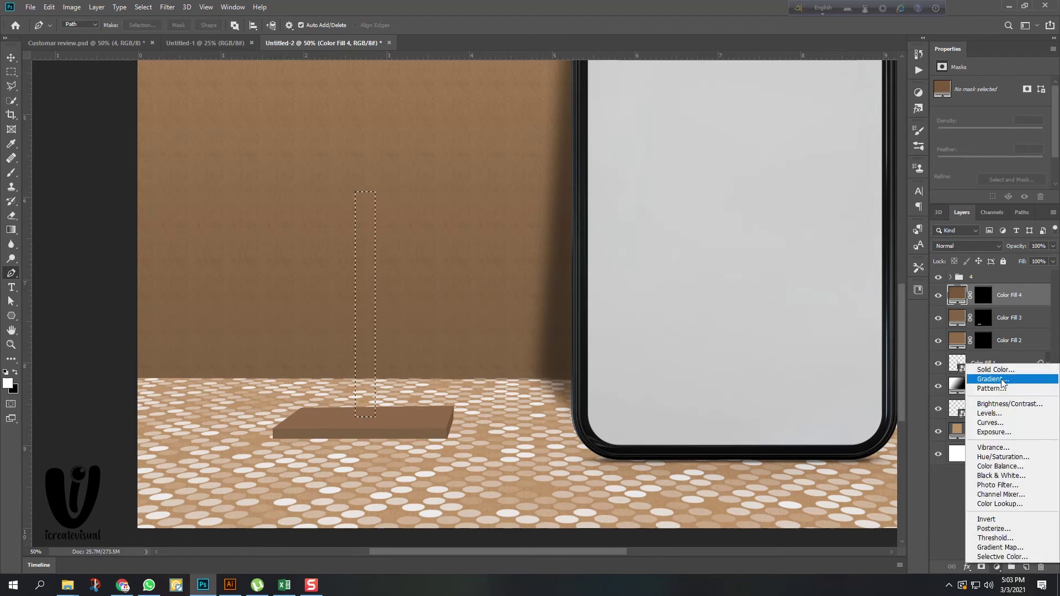
{"action": "left_click", "coordinate": [986, 369]}
{"action": "left_click", "coordinate": [344, 420]}
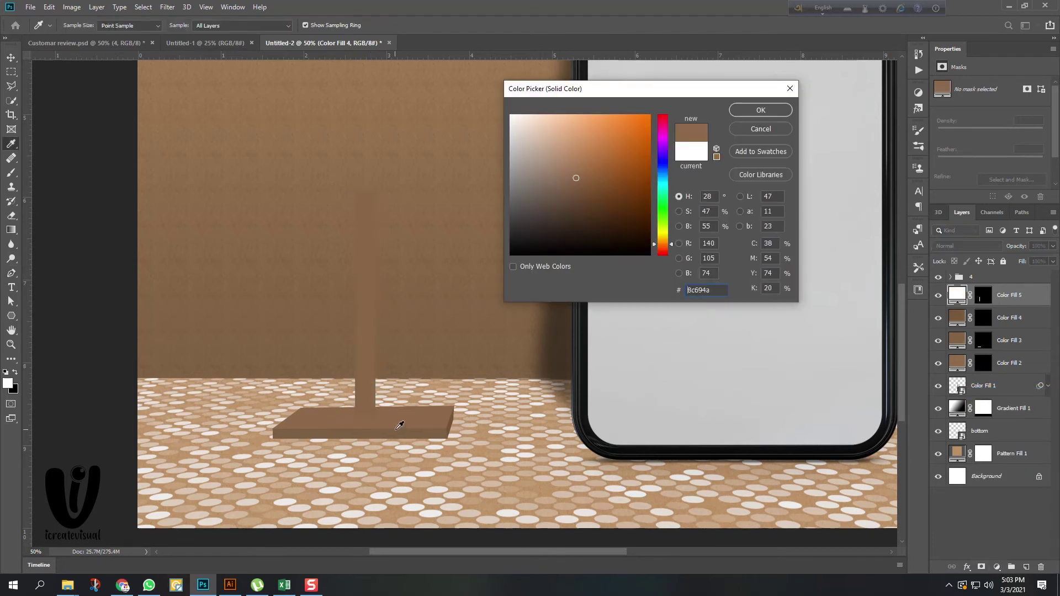
{"action": "left_click", "coordinate": [386, 428]}
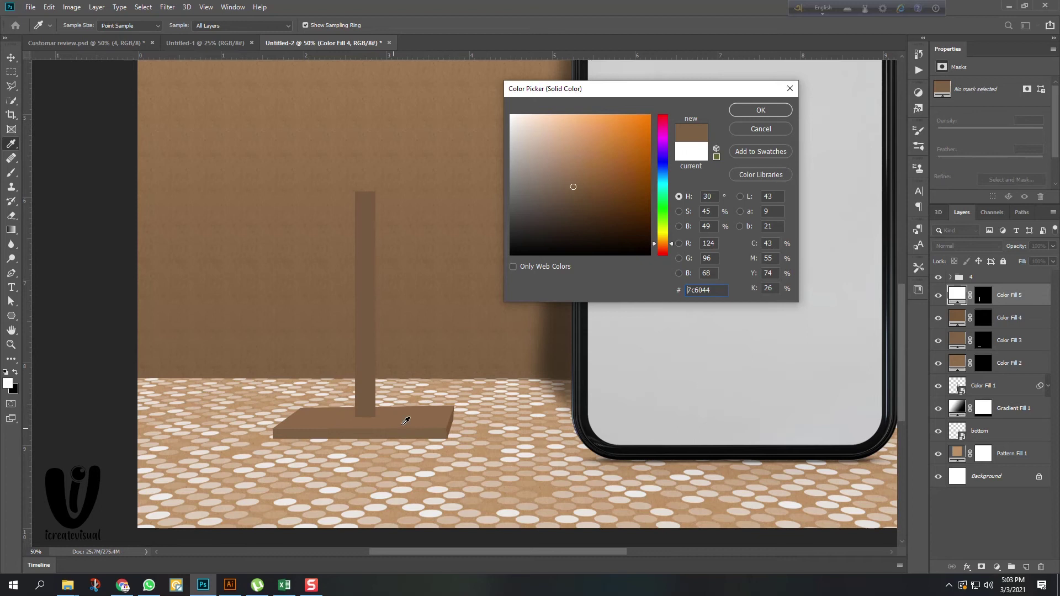
{"action": "left_click", "coordinate": [448, 419]}
{"action": "left_click_drag", "start_coordinate": [577, 174], "coordinate": [580, 190]}
{"action": "left_click", "coordinate": [759, 110]}
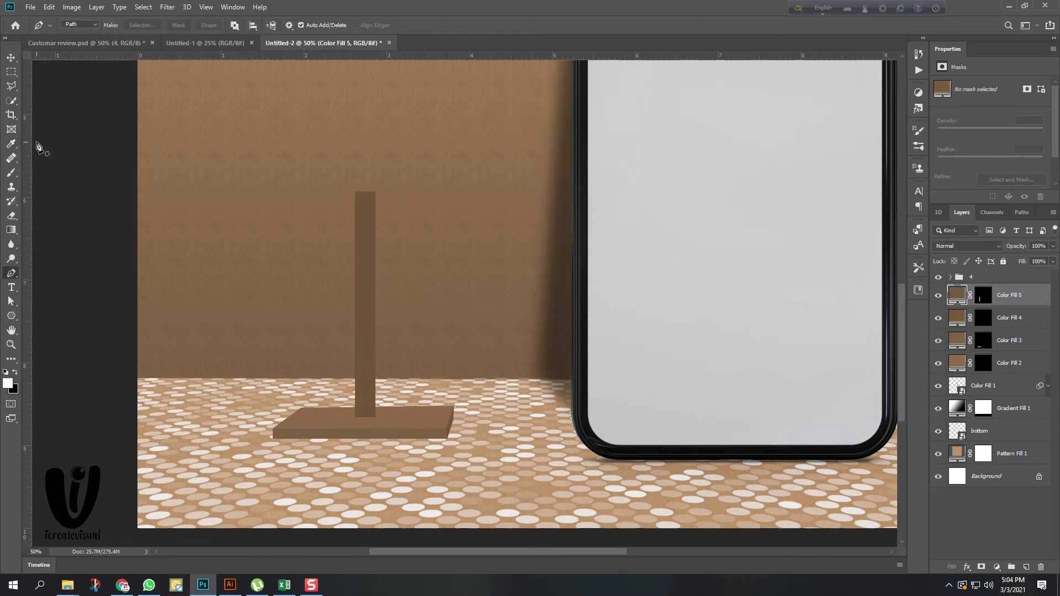
{"action": "key", "text": "v"}
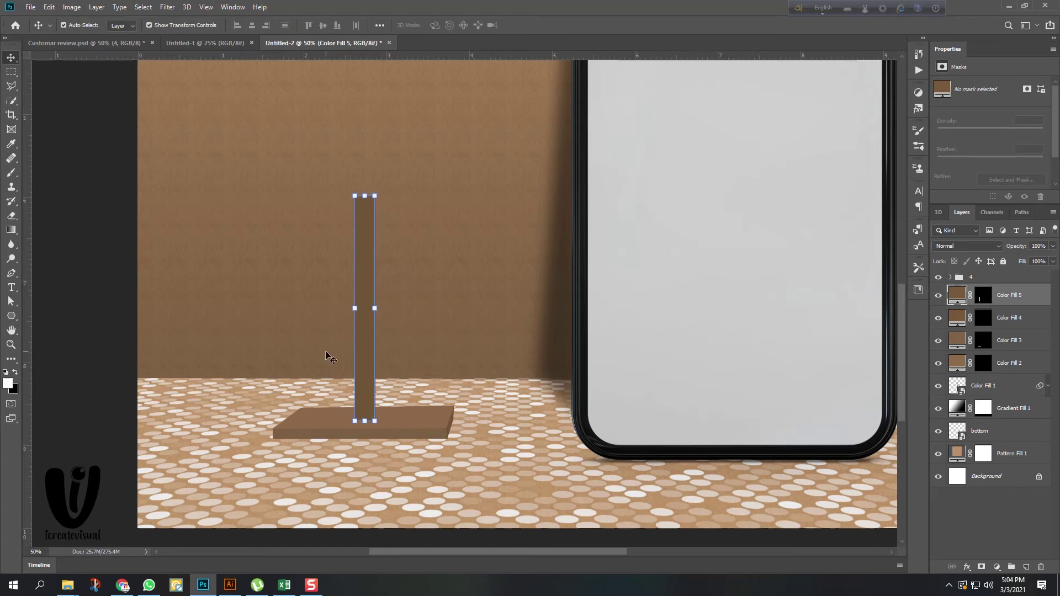
Outline a thin slanted side face along the post's right edge with the Pen tool and convert it to a selection.
{"action": "left_click", "coordinate": [11, 272]}
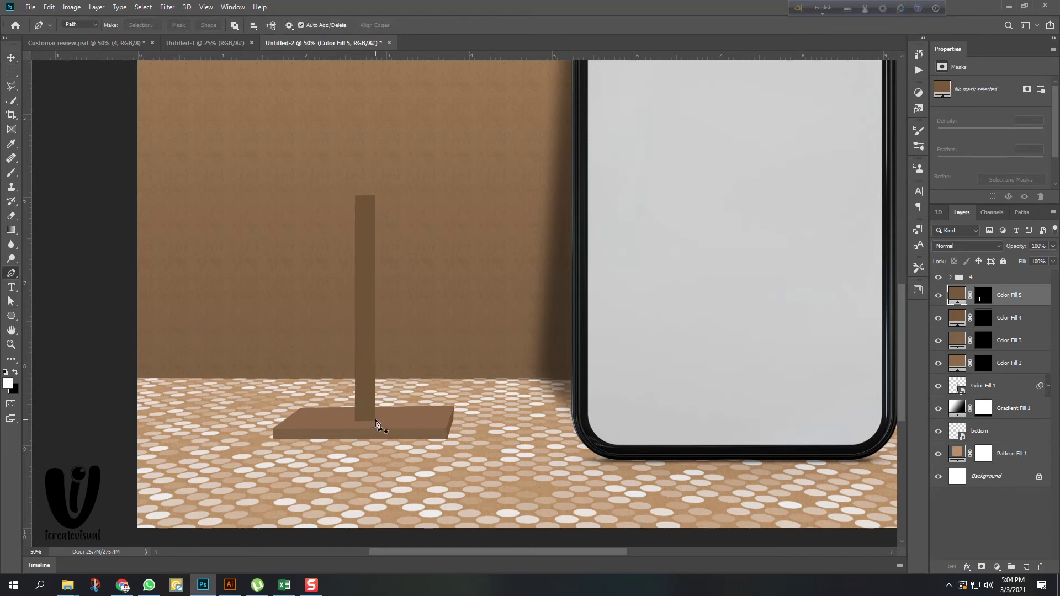
{"action": "left_click", "coordinate": [375, 422]}
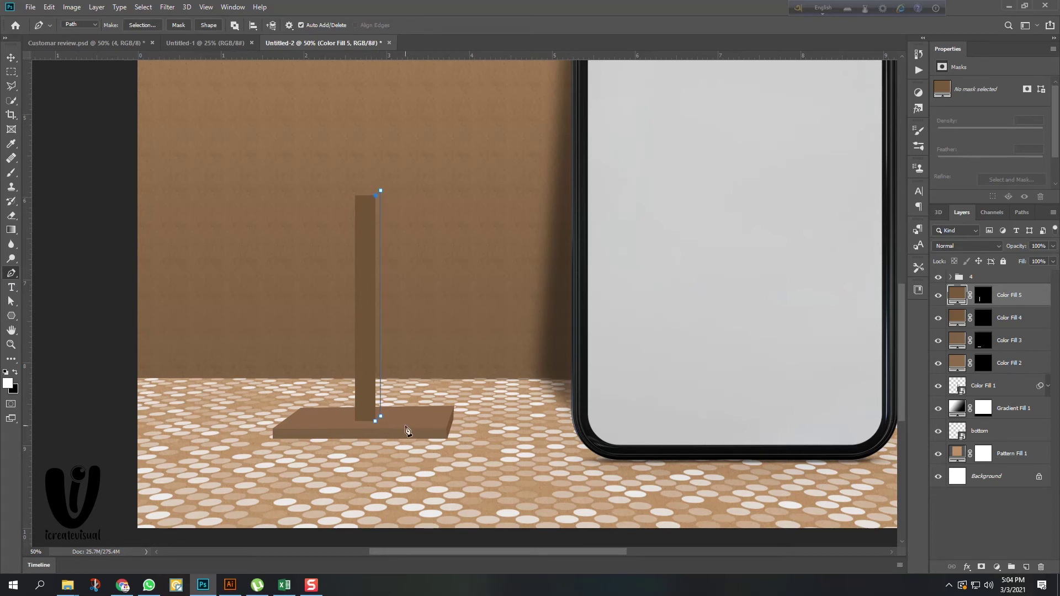
{"action": "key", "text": "ctrl+Return"}
Fill the post's side face selection with a solid color layer in a brown sampled from the base's front face.
{"action": "left_click", "coordinate": [998, 567]}
{"action": "left_click", "coordinate": [996, 373]}
{"action": "left_click", "coordinate": [414, 413]}
{"action": "left_click", "coordinate": [412, 431]}
{"action": "left_click", "coordinate": [761, 110]}
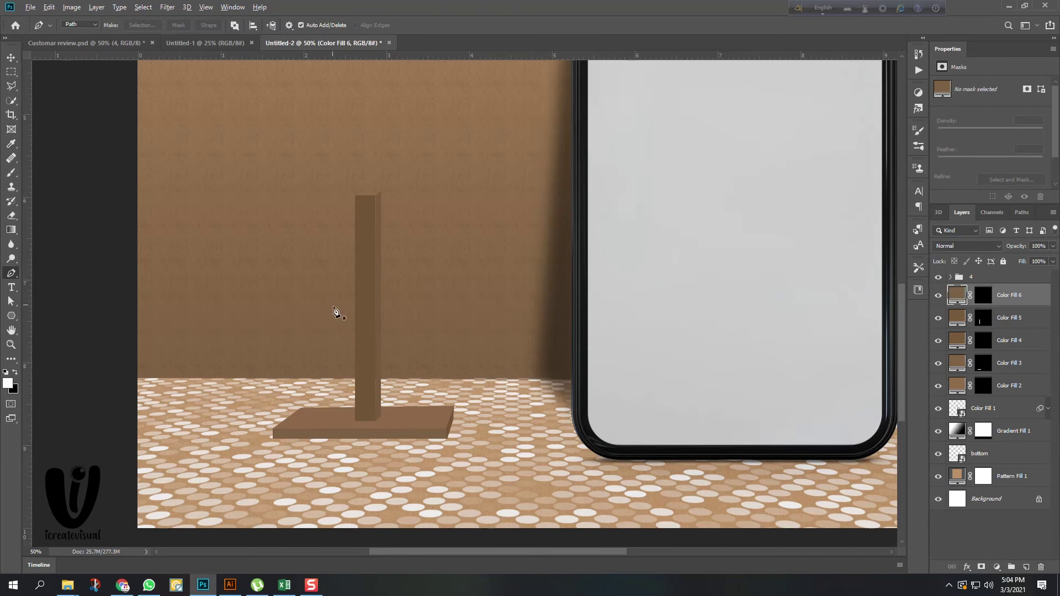
Nudge the post's side face slightly left to narrow it against the post, and deselect the layer.
{"action": "key", "text": "v"}
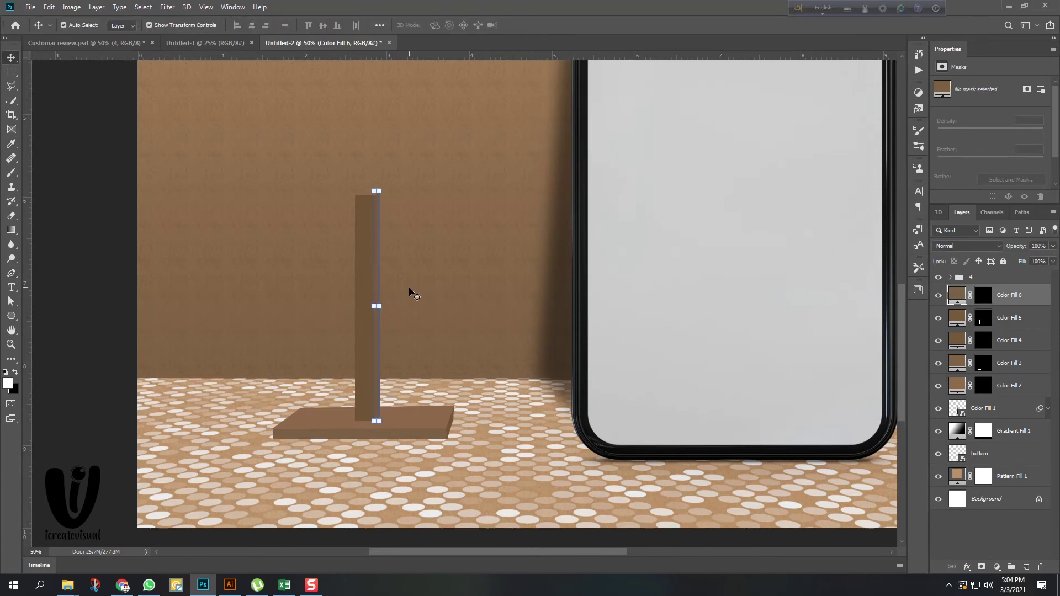
{"action": "left_click", "coordinate": [70, 232]}
{"action": "left_click", "coordinate": [1023, 297]}
{"action": "left_click", "coordinate": [78, 177]}
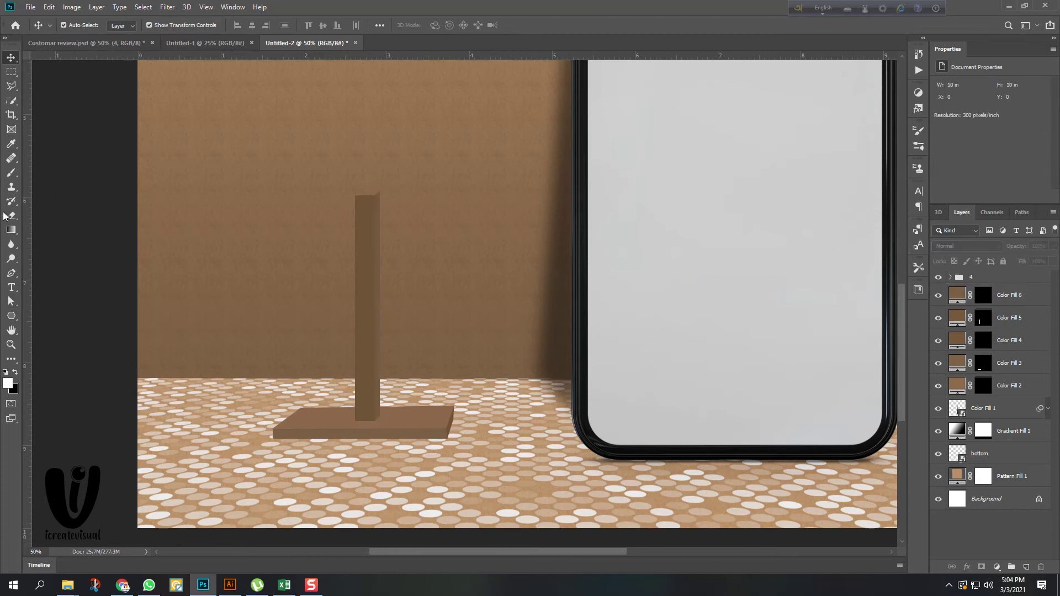
Make an upright rectangular board selection, about 2.5 x 3.1 in, resting on top of the post with the Pen tool.
{"action": "left_click", "coordinate": [11, 275]}
{"action": "left_click", "coordinate": [260, 195]}
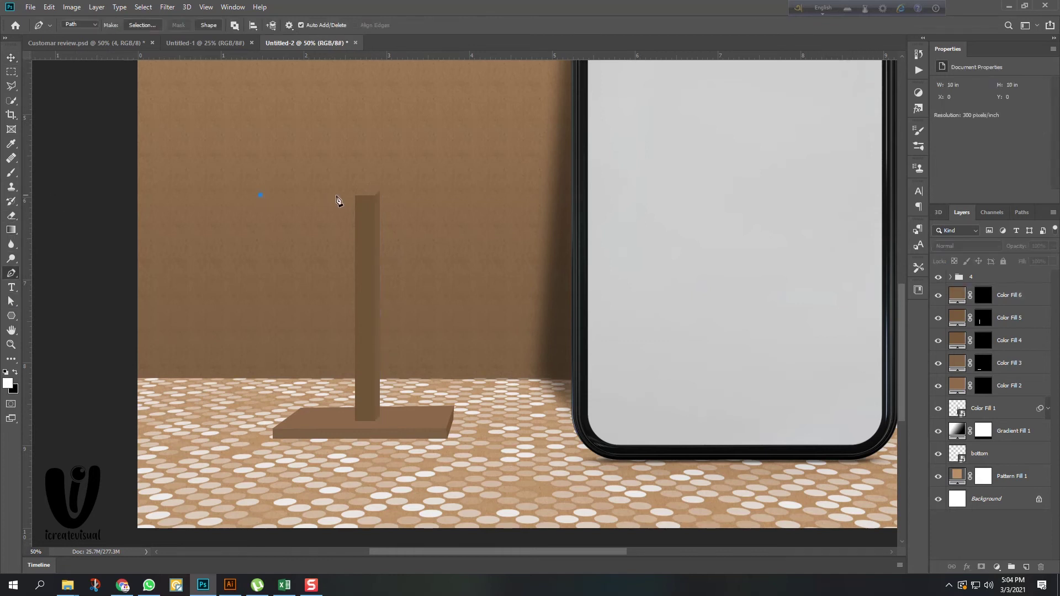
{"action": "left_click", "coordinate": [466, 194]}
{"action": "key", "text": "ctrl+minus"}
{"action": "key", "text": "ctrl+minus"}
{"action": "key", "text": "ctrl+minus"}
{"action": "key", "text": "ctrl+plus"}
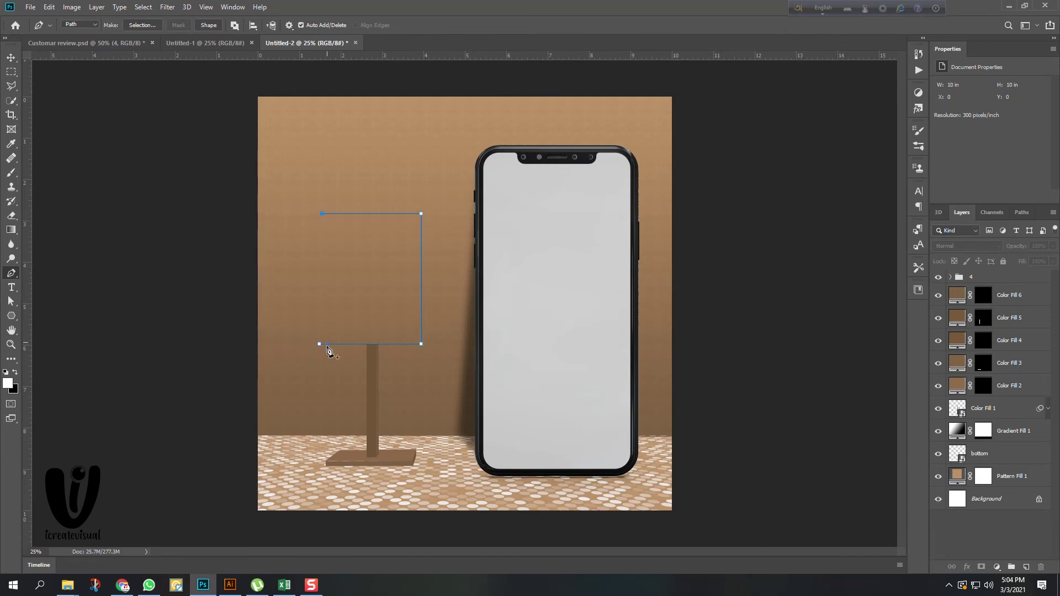
{"action": "left_click_drag", "start_coordinate": [323, 215], "coordinate": [318, 215]}
{"action": "key", "text": "ctrl+Return"}
Fill the board selection with a white (#ffffff) solid color layer above the post layers.
{"action": "left_click", "coordinate": [1009, 295]}
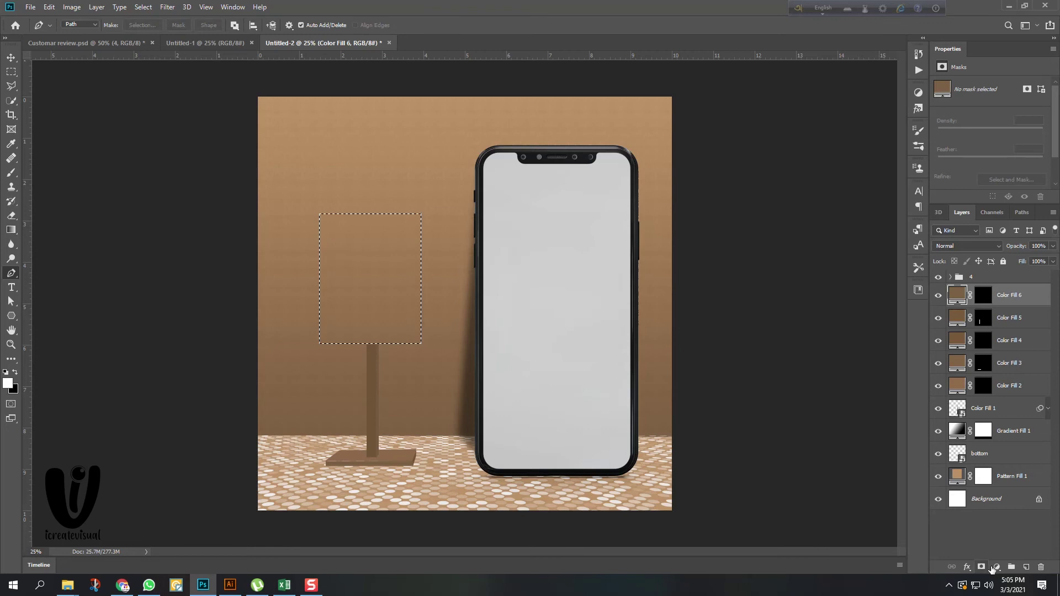
{"action": "left_click", "coordinate": [996, 568]}
{"action": "left_click", "coordinate": [988, 375]}
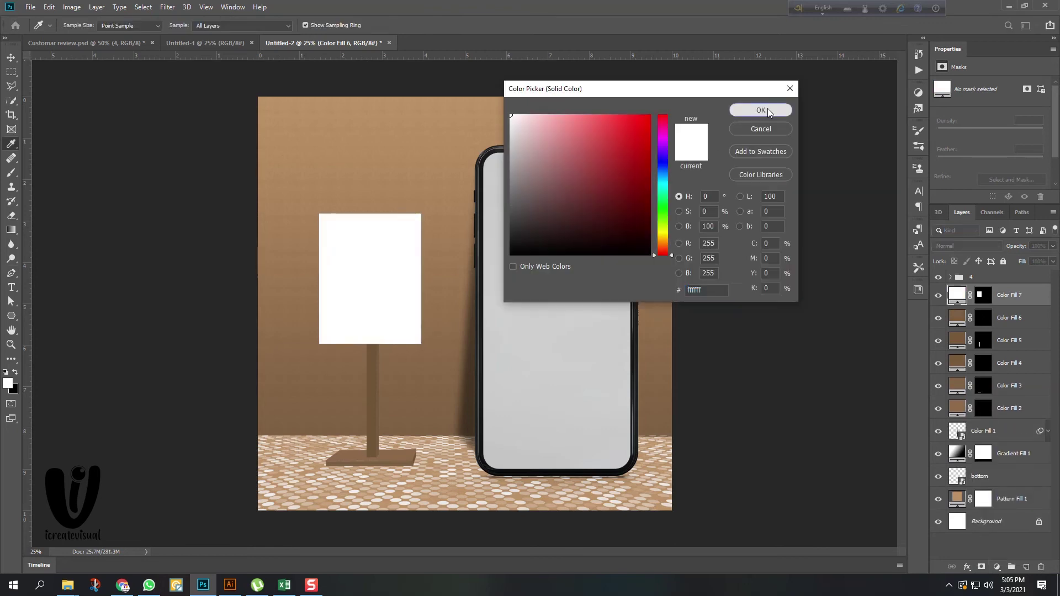
{"action": "left_click", "coordinate": [762, 110]}
{"action": "key", "text": "p"}
Duplicate the white board layer and recolor the lower copy with the brown sampled from the post.
{"action": "key", "text": "ctrl+j"}
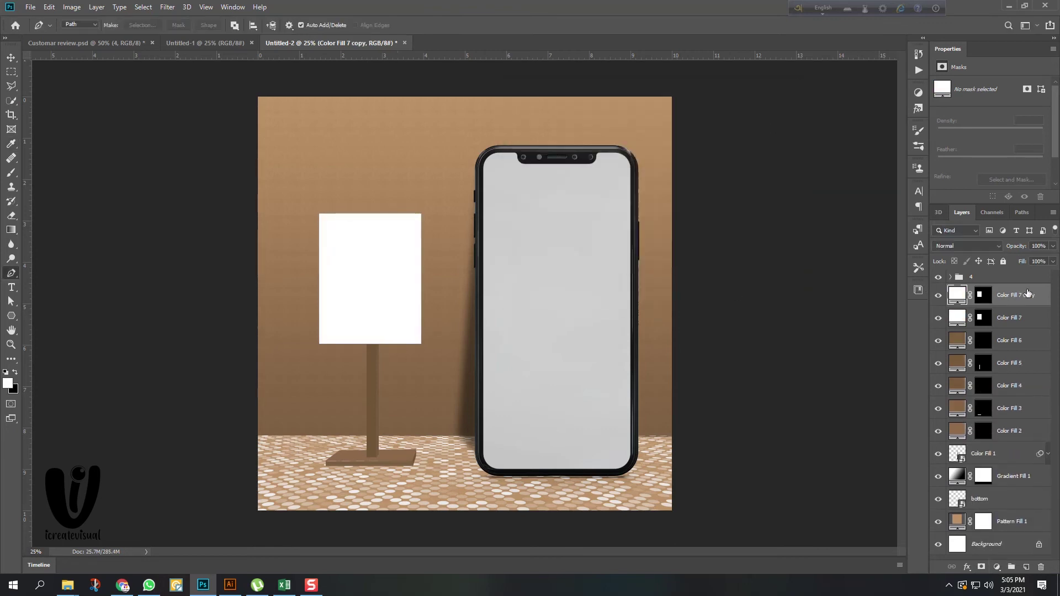
{"action": "double_click", "coordinate": [957, 319]}
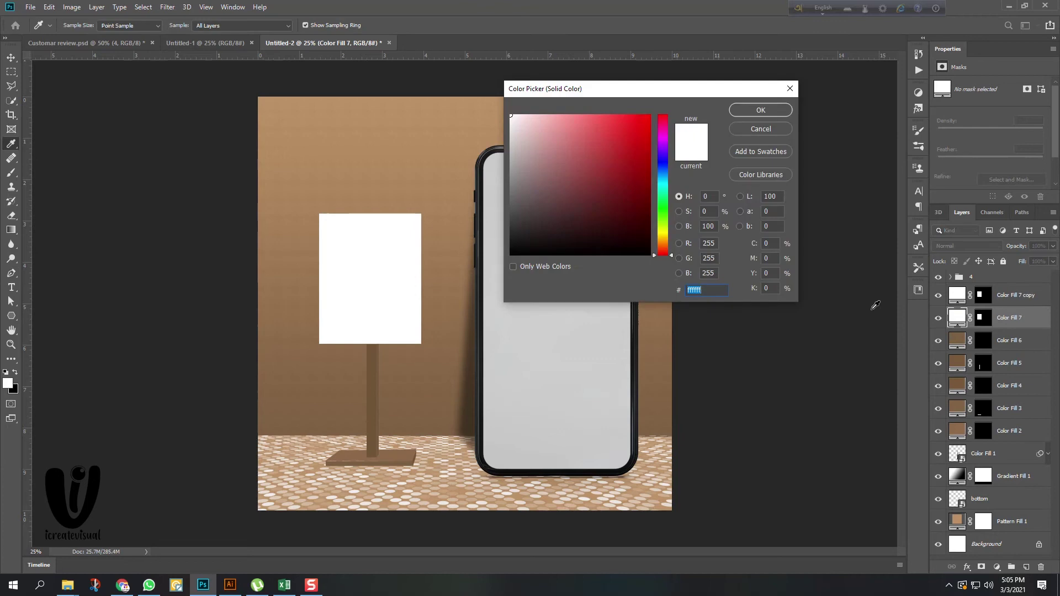
{"action": "left_click", "coordinate": [381, 411]}
{"action": "left_click", "coordinate": [757, 110]}
{"action": "key", "text": "v"}
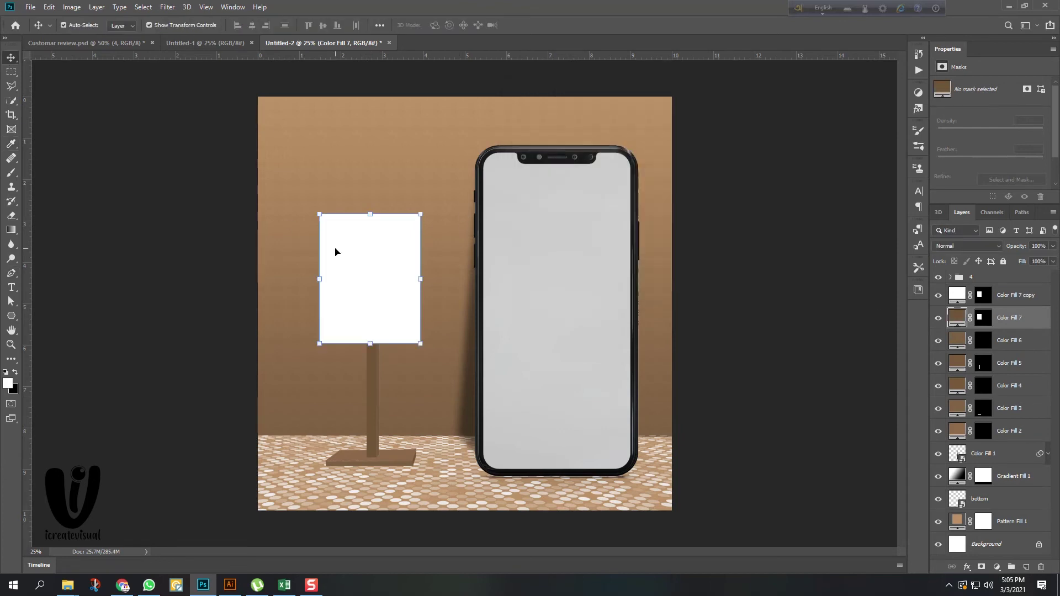
Enlarge the brown board copy slightly on all four sides, to about 3.4 in high, as a border around the white board.
{"action": "scroll", "coordinate": [344, 258], "scroll_direction": "up", "scroll_amount": 2}
{"action": "left_click_drag", "start_coordinate": [490, 292], "coordinate": [499, 293]}
{"action": "left_click_drag", "start_coordinate": [284, 293], "coordinate": [274, 292]}
{"action": "left_click_drag", "start_coordinate": [387, 155], "coordinate": [389, 157]}
{"action": "left_click_drag", "start_coordinate": [386, 434], "coordinate": [386, 435]}
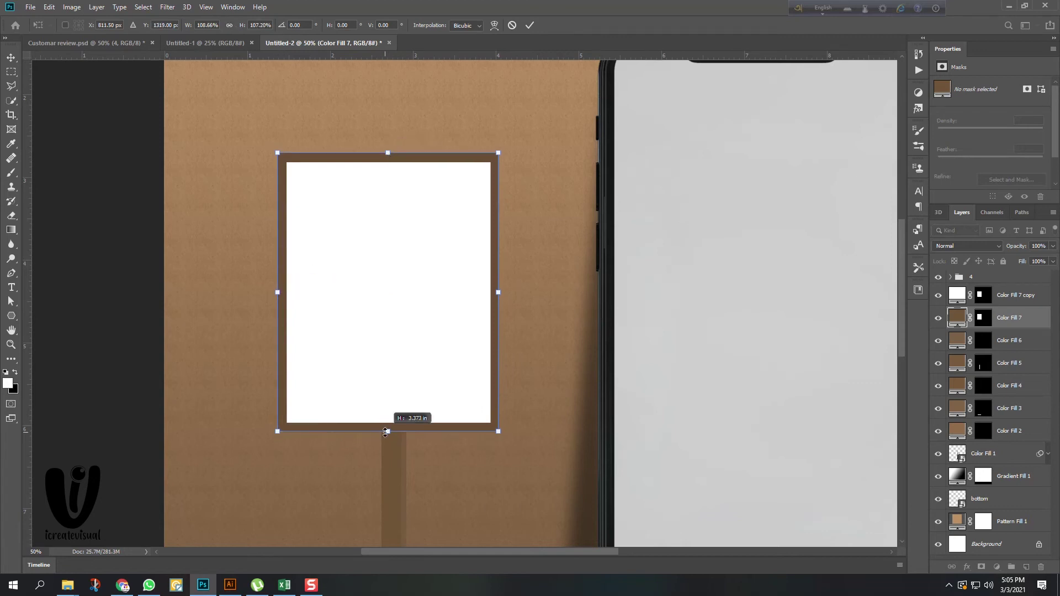
{"action": "left_click", "coordinate": [529, 25]}
{"action": "scroll", "coordinate": [424, 241], "scroll_direction": "down", "scroll_amount": 2}
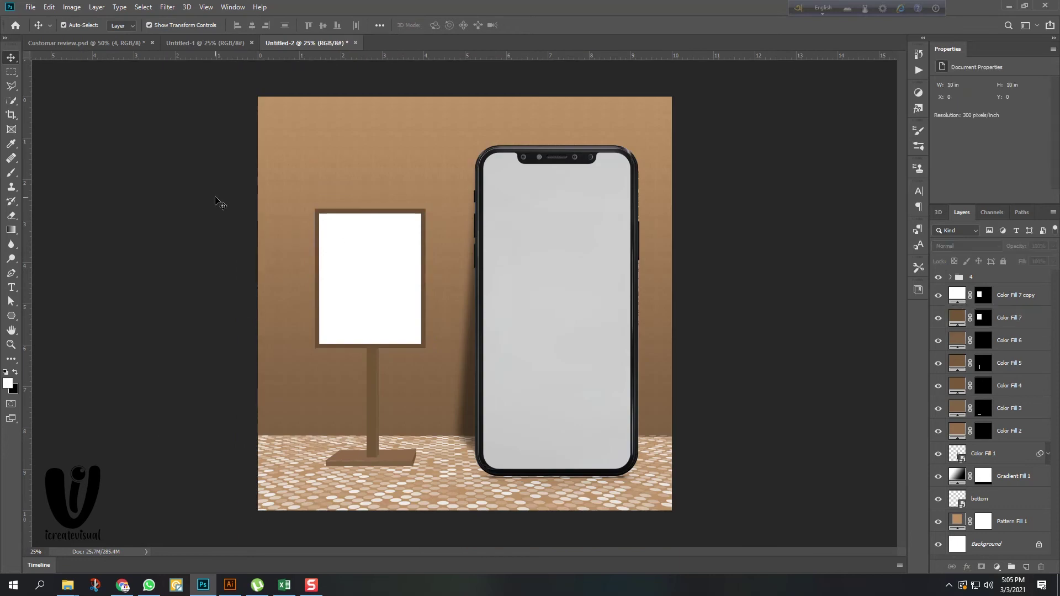
Load the white board's mask as a selection and make the brown frame layer's mask active.
{"action": "scroll", "coordinate": [359, 247], "scroll_direction": "up", "scroll_amount": 2}
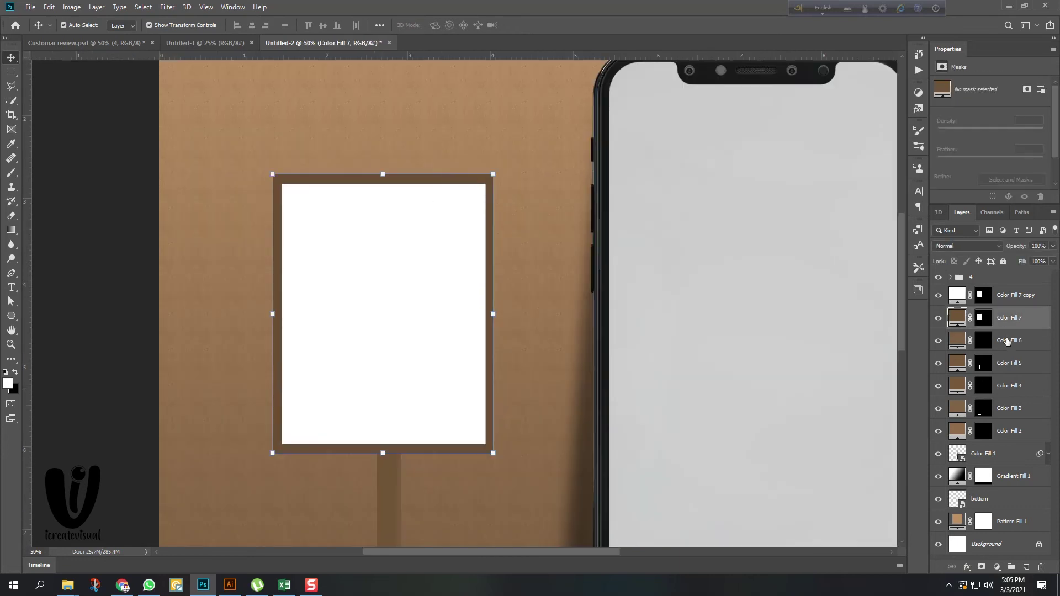
{"action": "left_click", "coordinate": [1023, 300]}
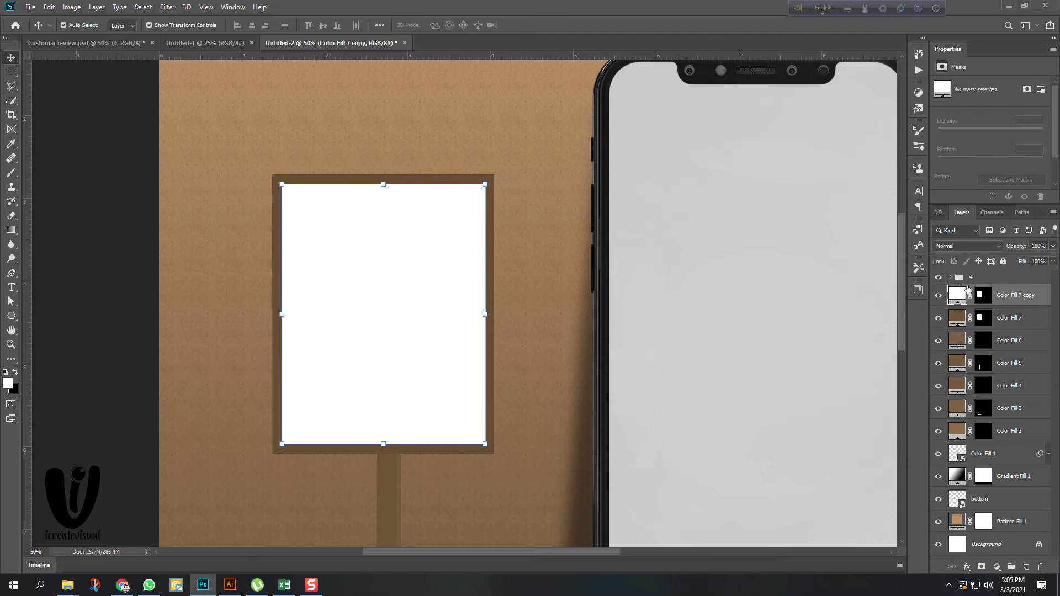
{"action": "left_click", "coordinate": [983, 298], "text": "ctrl"}
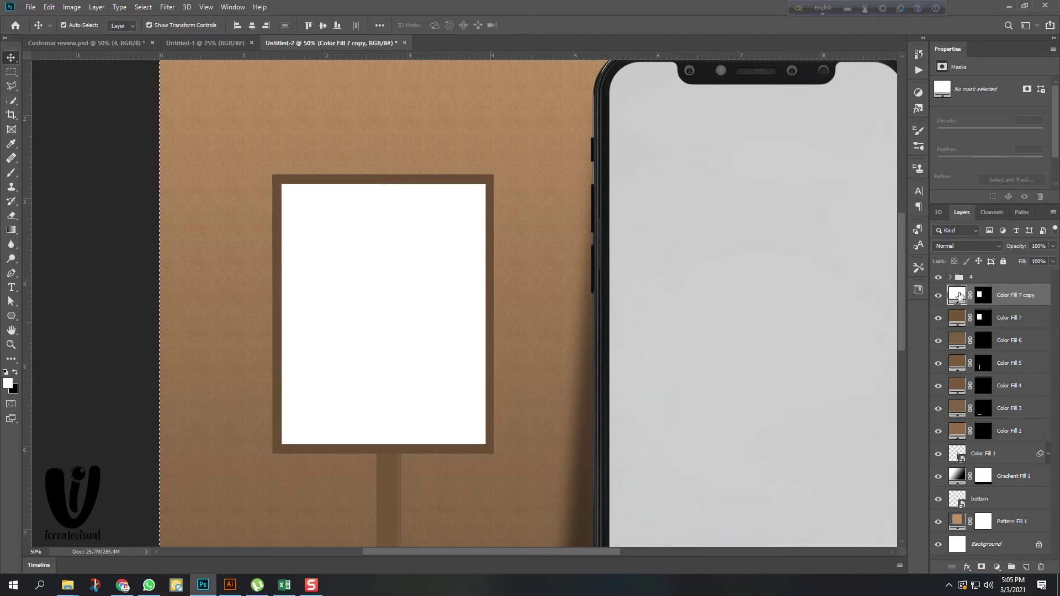
{"action": "left_click", "coordinate": [984, 319]}
Paint the selected area black on the frame's mask with a 600 px Hard Round brush, and deselect.
{"action": "key", "text": "b"}
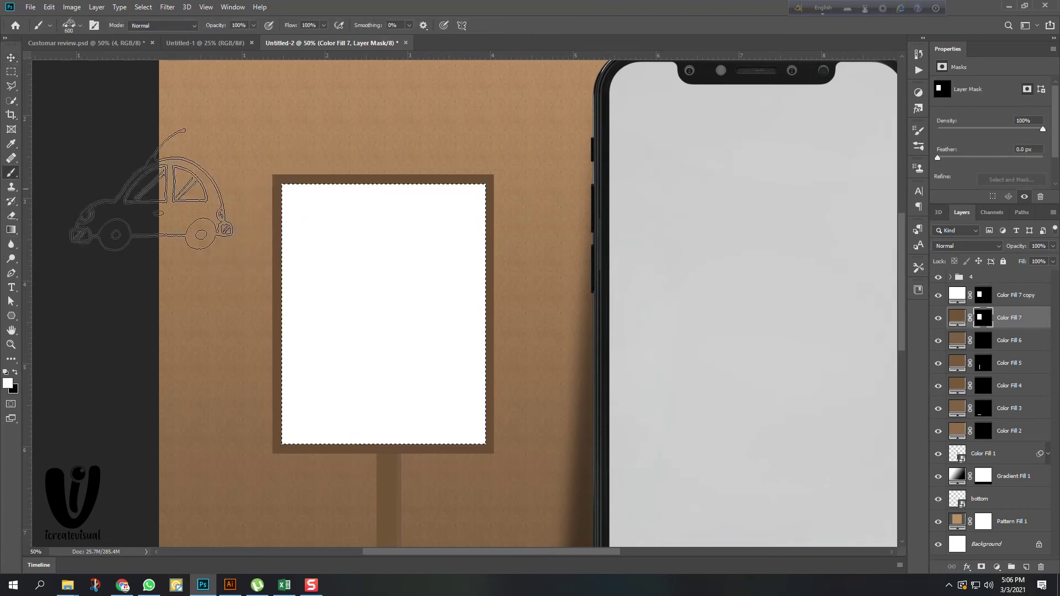
{"action": "left_click", "coordinate": [68, 22]}
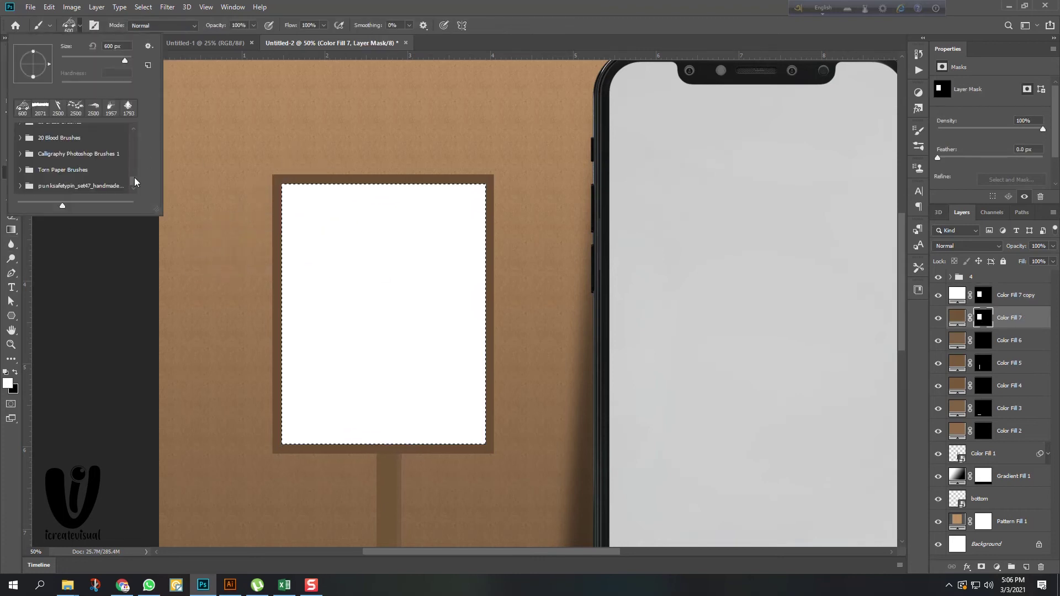
{"action": "left_click", "coordinate": [20, 131]}
{"action": "left_click", "coordinate": [69, 171]}
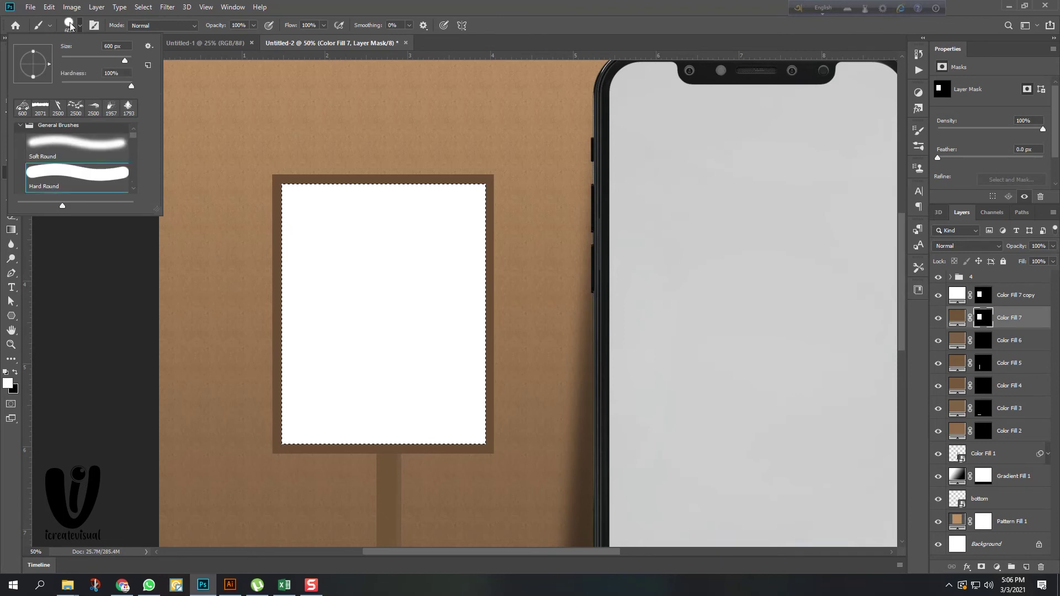
{"action": "left_click", "coordinate": [70, 23]}
{"action": "key", "text": "x"}
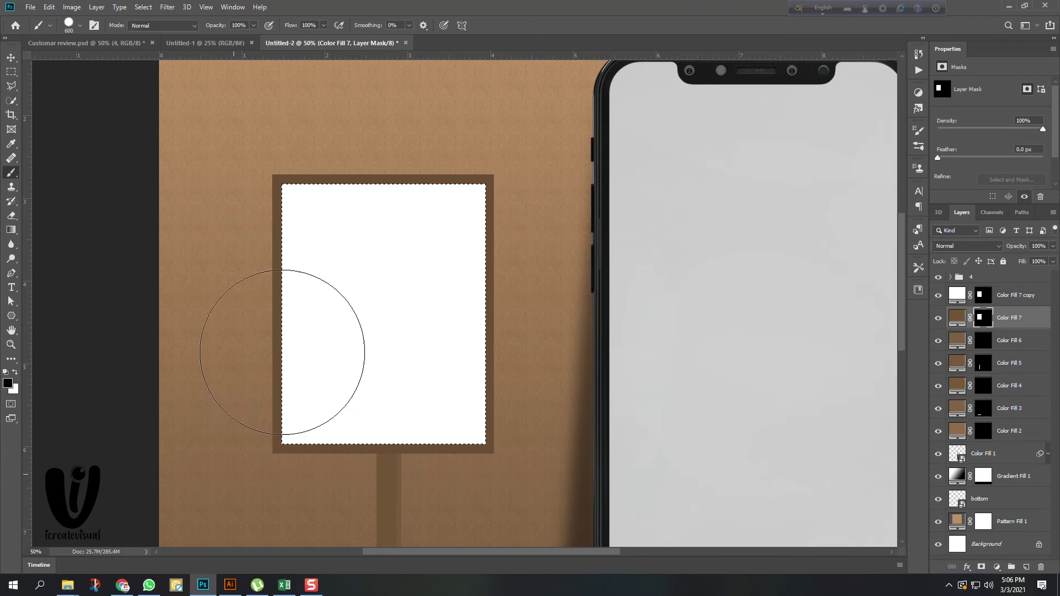
{"action": "mouse_move", "coordinate": [224, 425]}
{"action": "left_mouse_down"}
{"action": "mouse_move", "coordinate": [405, 405]}
{"action": "mouse_move", "coordinate": [634, 301]}
{"action": "left_mouse_up"}
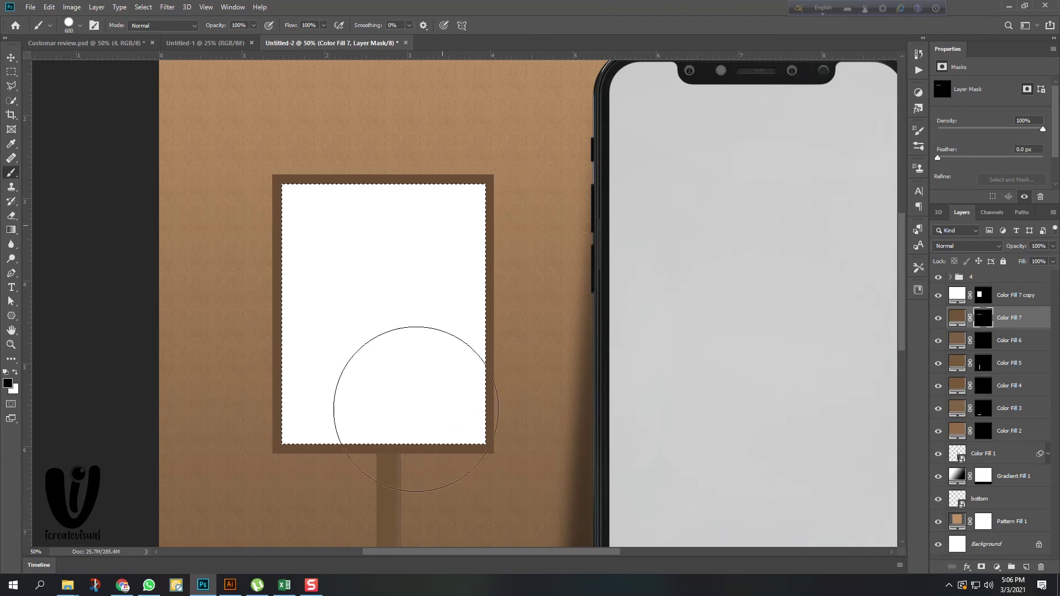
{"action": "key", "text": "ctrl+d"}
{"action": "key", "text": "v"}
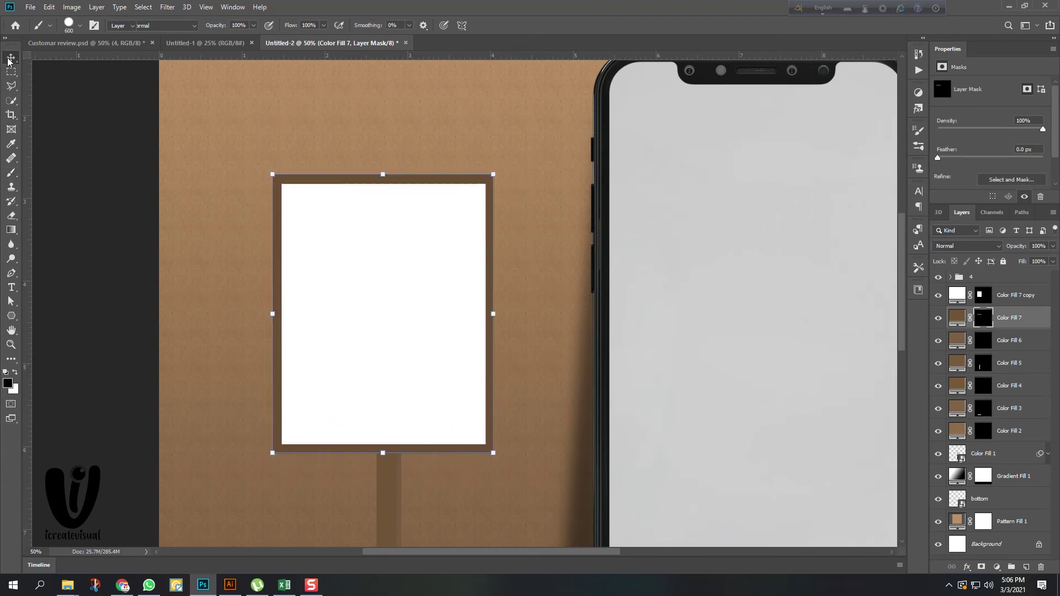
Scale the white board down around its center to about 97% width and 98% height, leaving a thin gap inside the frame.
{"action": "left_click", "coordinate": [1043, 299]}
{"action": "scroll", "coordinate": [466, 200], "scroll_direction": "up", "scroll_amount": 1}
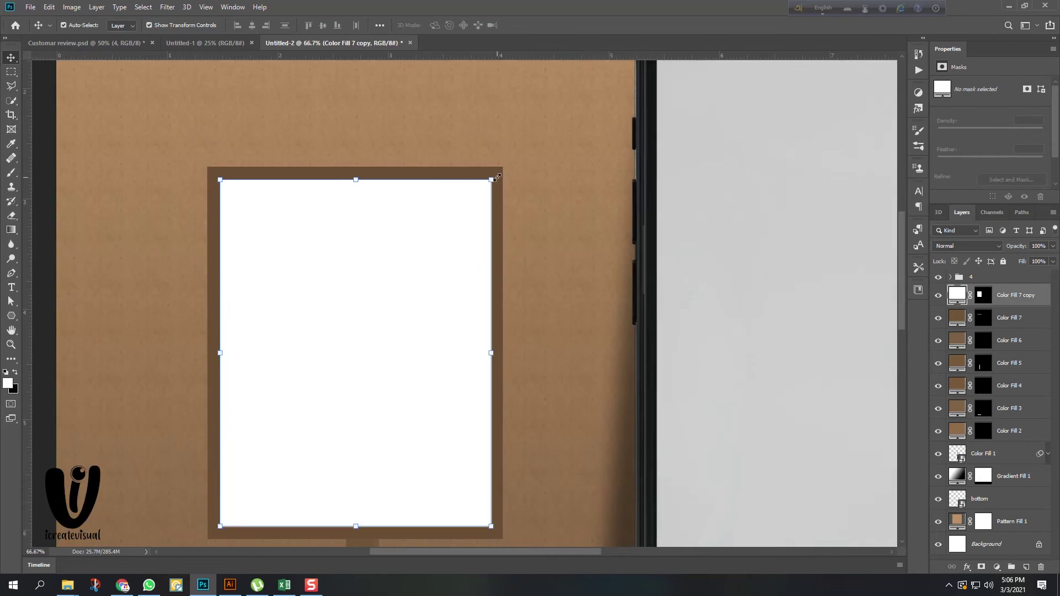
{"action": "left_click_drag", "start_coordinate": [493, 178], "coordinate": [488, 183]}
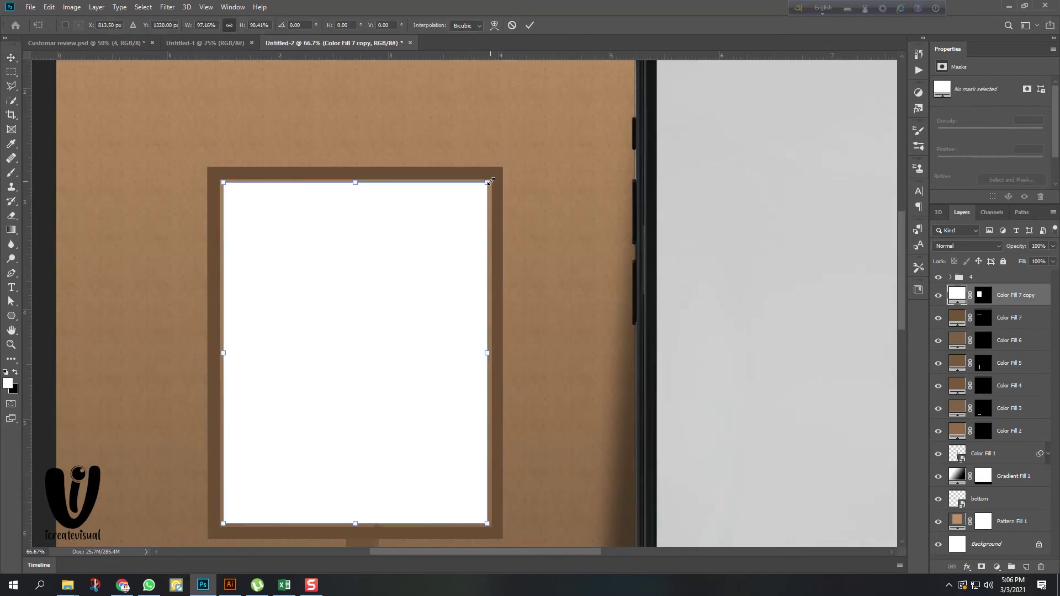
{"action": "left_click", "coordinate": [530, 25]}
{"action": "key", "text": "ctrl+0"}
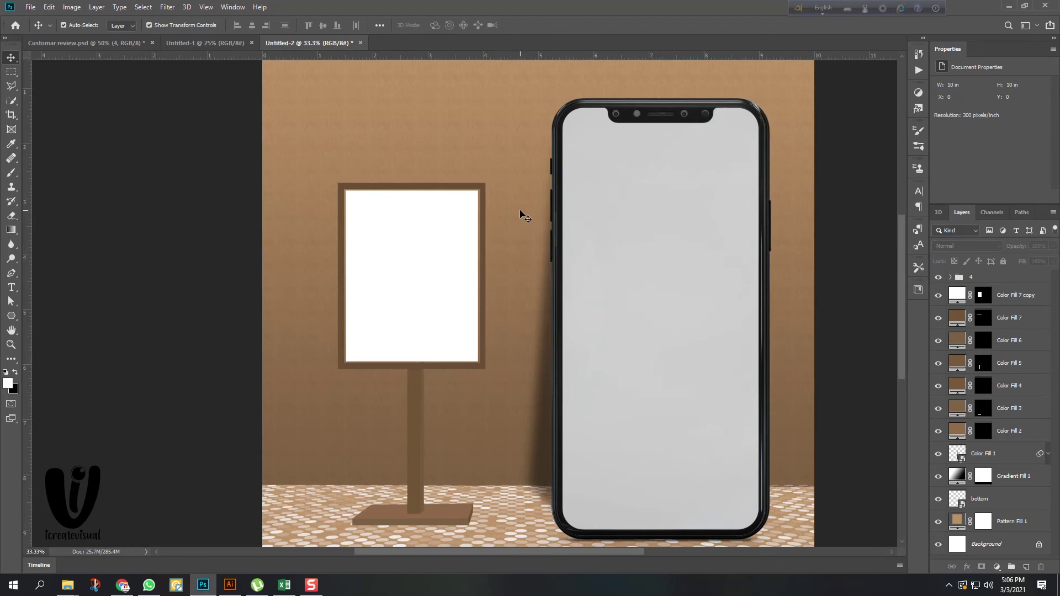
{"action": "key", "text": "ctrl+1"}
{"action": "scroll", "coordinate": [486, 221], "scroll_direction": "down", "scroll_amount": 1}
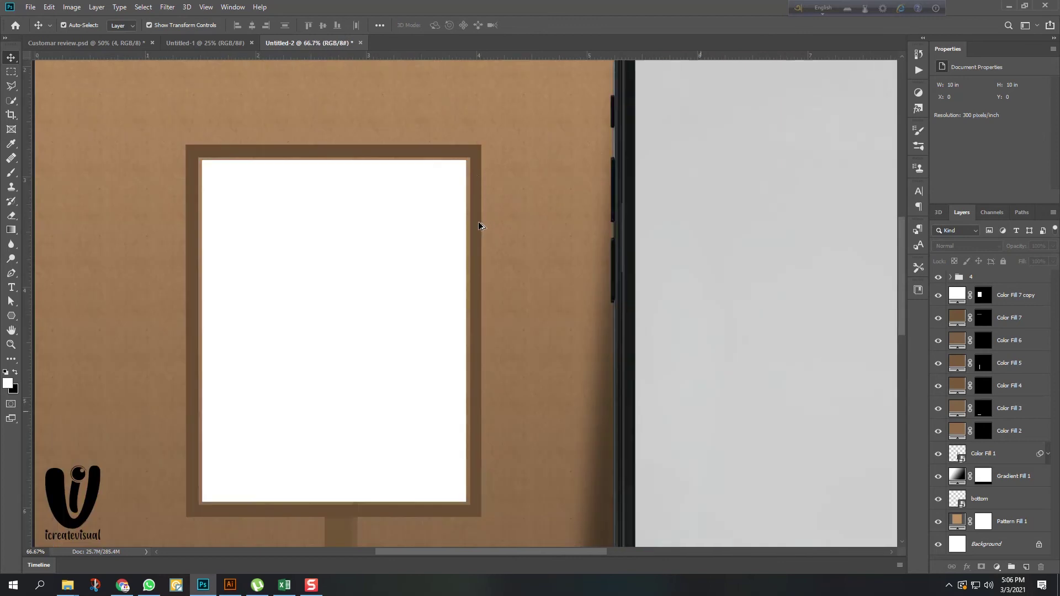
Duplicate the white board and enlarge the copy to about 103% width and 102% height to fill the frame's opening.
{"action": "left_click", "coordinate": [1013, 299]}
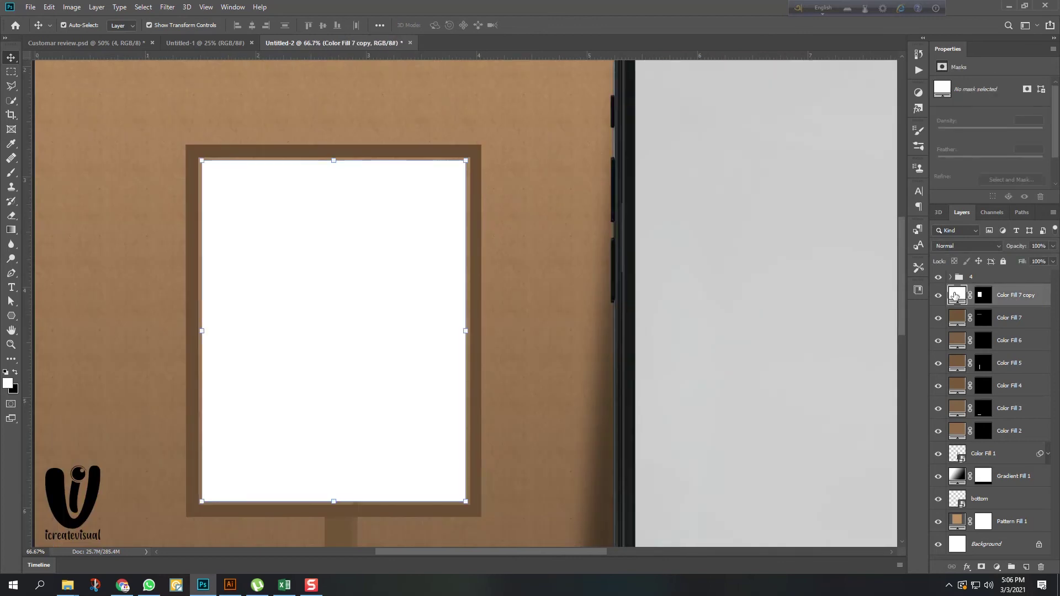
{"action": "left_click", "coordinate": [957, 321]}
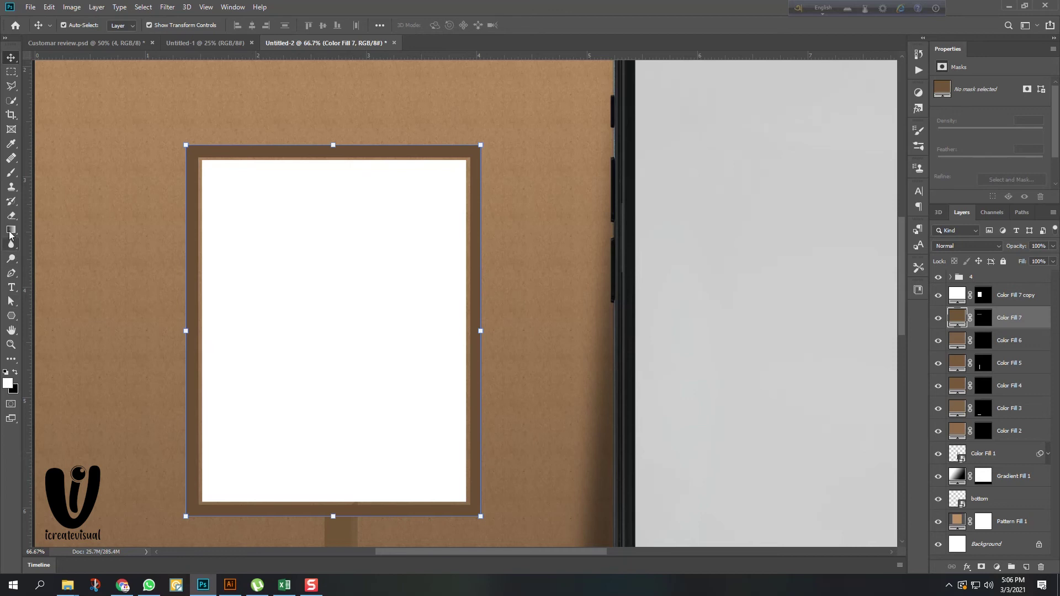
{"action": "left_click", "coordinate": [1016, 298]}
{"action": "key", "text": "ctrl+j"}
{"action": "scroll", "coordinate": [469, 161], "scroll_direction": "up", "scroll_amount": 2}
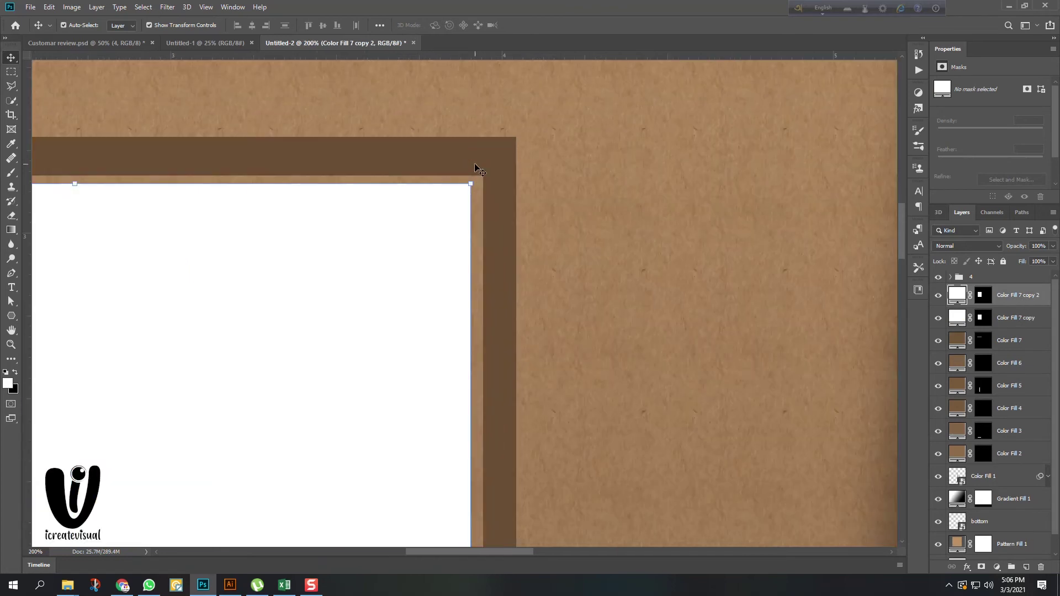
{"action": "left_click_drag", "start_coordinate": [474, 184], "coordinate": [489, 173]}
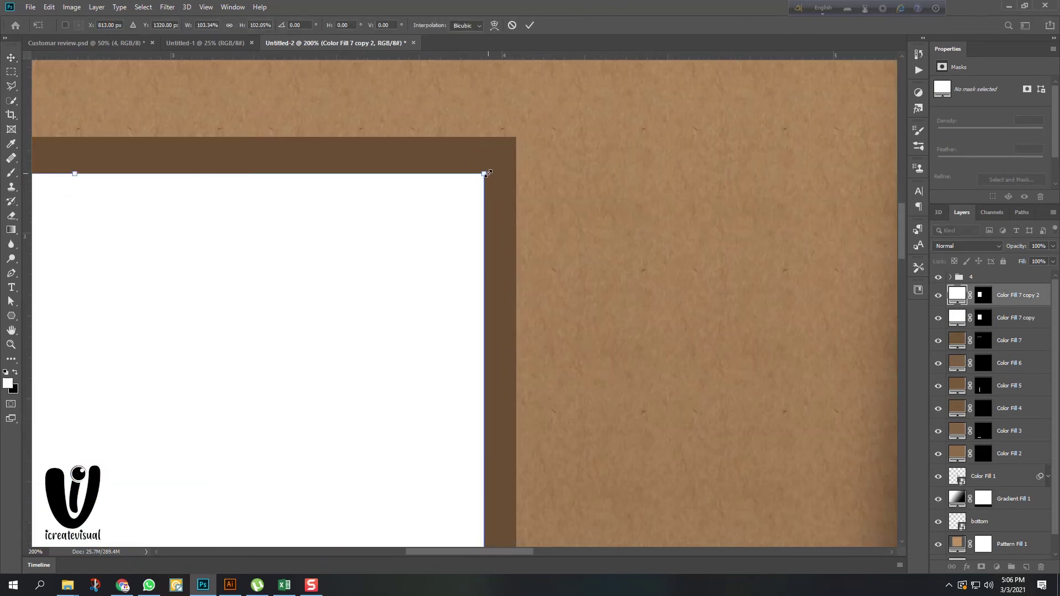
{"action": "left_click", "coordinate": [533, 26]}
{"action": "scroll", "coordinate": [559, 125], "scroll_direction": "down", "scroll_amount": 2}
Place the enlarged copy beneath the white board and recolor it a darker shade of the frame's brown as an inner border.
{"action": "left_click_drag", "start_coordinate": [1043, 299], "coordinate": [1022, 327]}
{"action": "double_click", "coordinate": [957, 317]}
{"action": "left_click", "coordinate": [534, 430]}
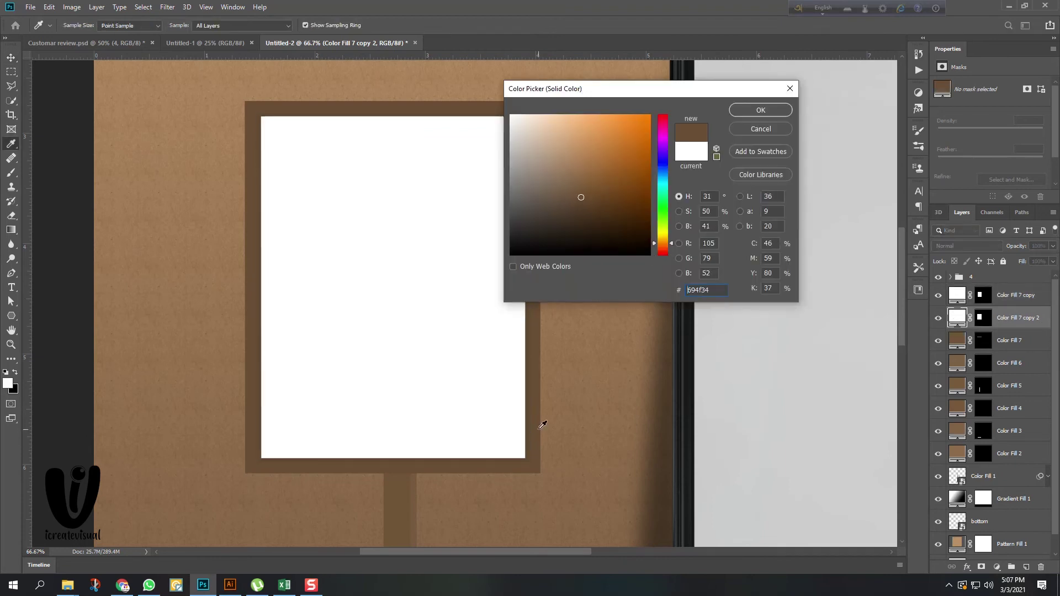
{"action": "left_click_drag", "start_coordinate": [594, 204], "coordinate": [594, 211]}
{"action": "left_click", "coordinate": [784, 109]}
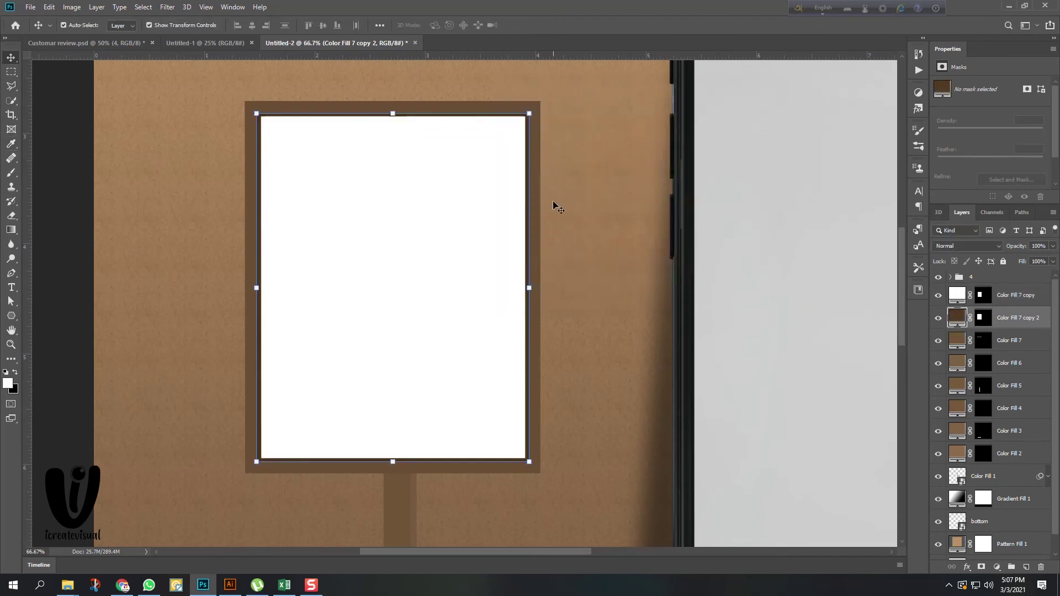
{"action": "scroll", "coordinate": [433, 231], "scroll_direction": "down", "scroll_amount": 2}
{"action": "left_click", "coordinate": [190, 205]}
Recolor the post's front face with the brown sampled from the board's frame, and deselect the layer.
{"action": "scroll", "coordinate": [459, 209], "scroll_direction": "down", "scroll_amount": 1}
{"action": "scroll", "coordinate": [395, 217], "scroll_direction": "up", "scroll_amount": 1}
{"action": "scroll", "coordinate": [350, 249], "scroll_direction": "down", "scroll_amount": 1}
{"action": "scroll", "coordinate": [359, 331], "scroll_direction": "up", "scroll_amount": 1}
{"action": "scroll", "coordinate": [429, 342], "scroll_direction": "down", "scroll_amount": 1}
{"action": "left_click", "coordinate": [379, 291]}
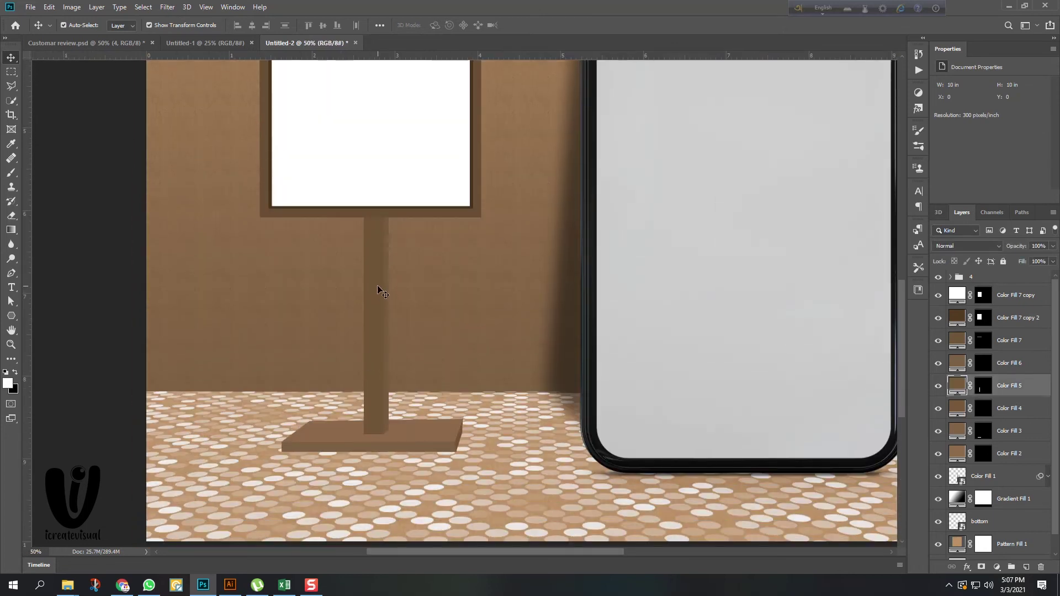
{"action": "double_click", "coordinate": [957, 385]}
{"action": "left_click_drag", "start_coordinate": [615, 204], "coordinate": [601, 188]}
{"action": "left_click", "coordinate": [424, 213]}
{"action": "left_click", "coordinate": [761, 110]}
{"action": "key", "text": "v"}
{"action": "key", "text": "ctrl+minus"}
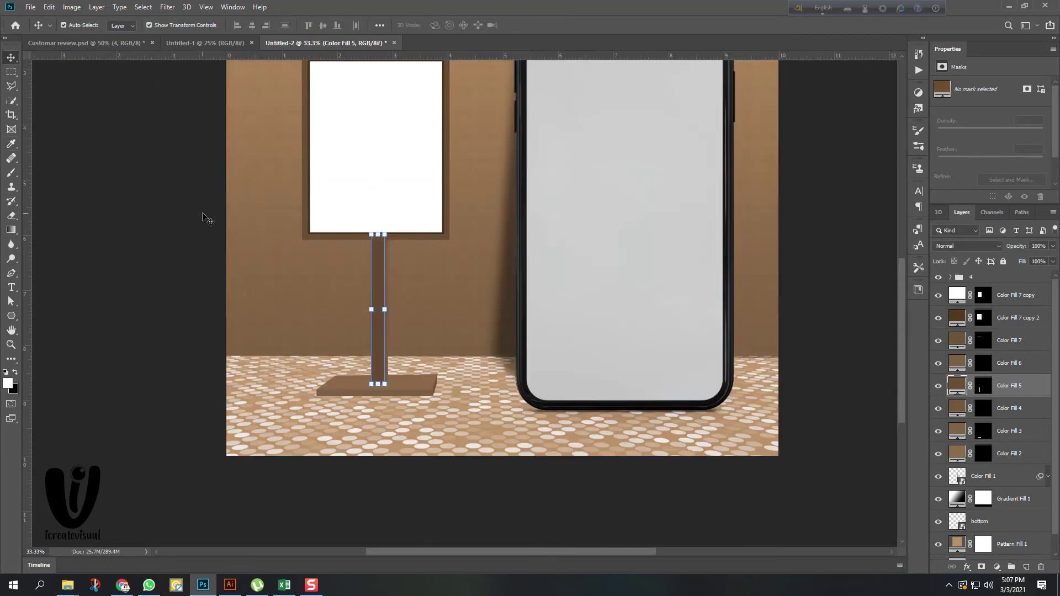
{"action": "key", "text": "ctrl+minus"}
{"action": "scroll", "coordinate": [387, 265], "scroll_direction": "up", "scroll_amount": 1}
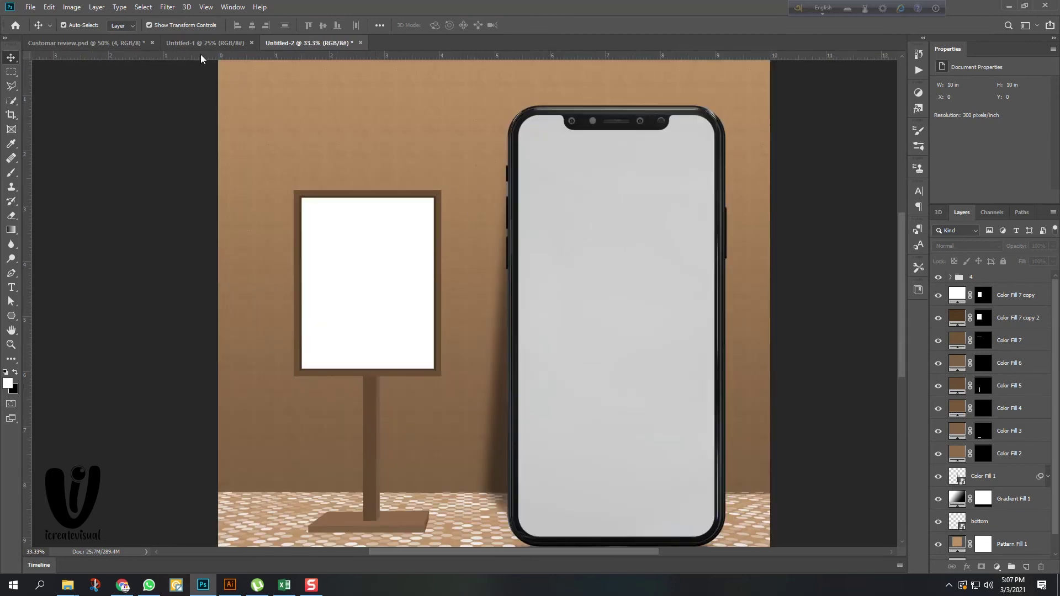
Switch to File Explorer, open the Ruchikor folder in Projects on drive D, and place Logo-01.png from its subfolder into the design.
{"action": "left_click", "coordinate": [1009, 8]}
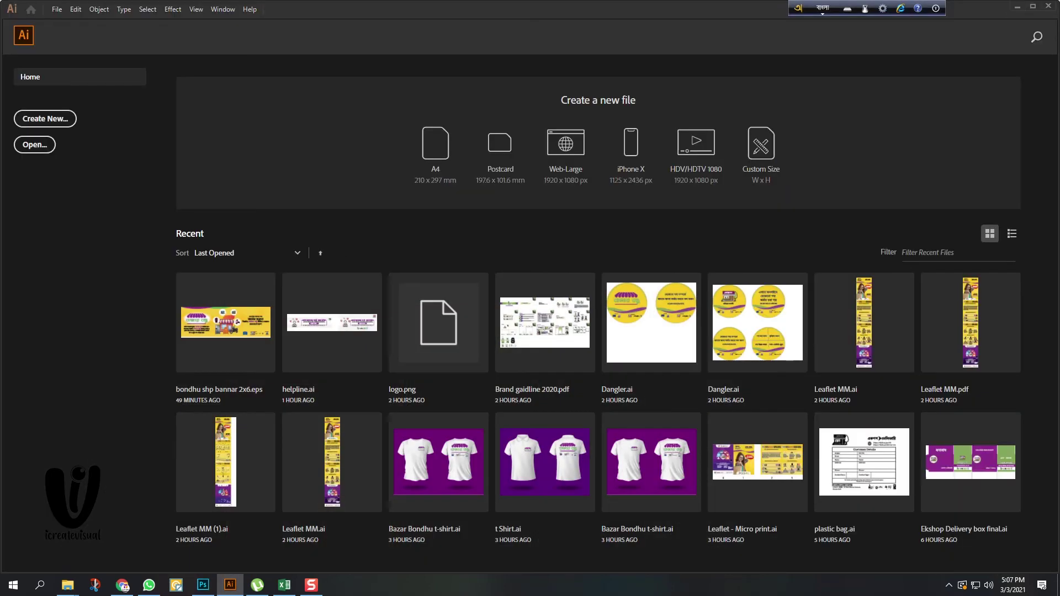
{"action": "left_click", "coordinate": [1018, 7]}
{"action": "left_click", "coordinate": [42, 338]}
{"action": "double_click", "coordinate": [232, 99]}
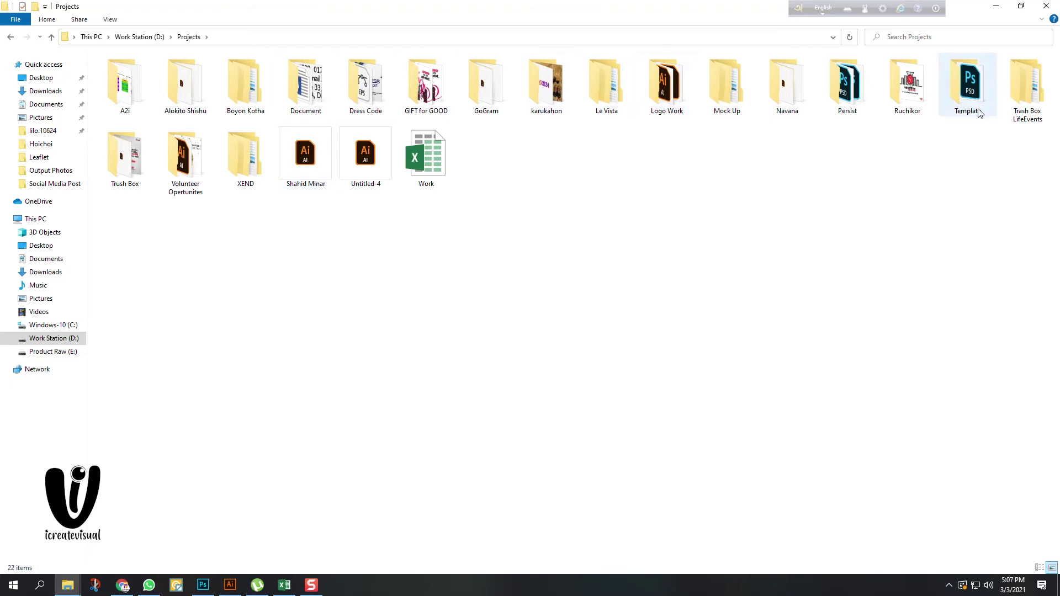
{"action": "double_click", "coordinate": [891, 93]}
{"action": "double_click", "coordinate": [366, 83]}
{"action": "left_click_drag", "start_coordinate": [185, 83], "coordinate": [403, 253]}
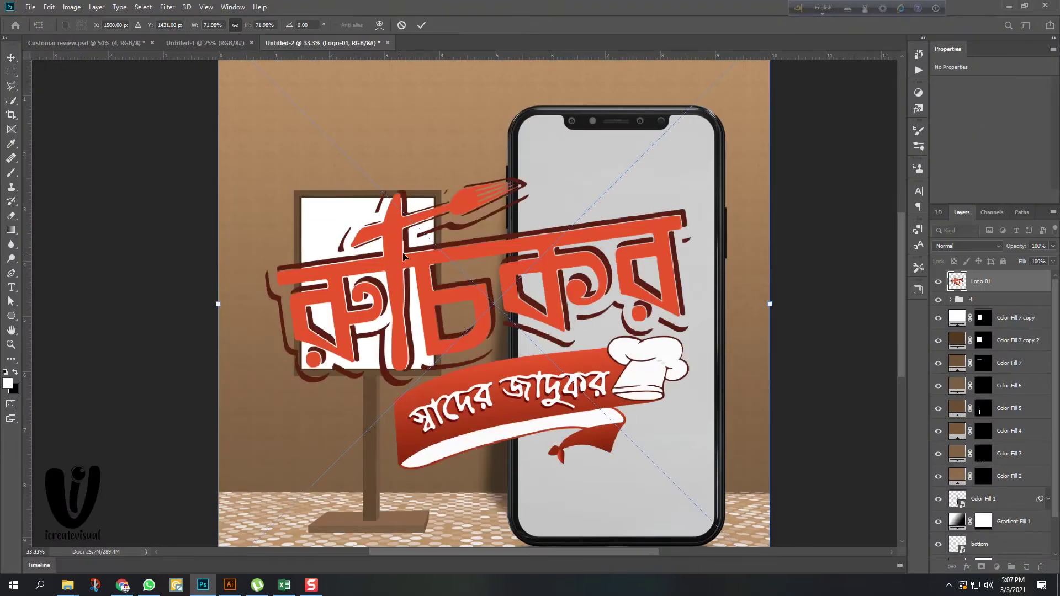
Scale the logo to about 1.26 x 0.86 in near the white board's top edge, and put its layer directly above the board layer.
{"action": "left_click_drag", "start_coordinate": [800, 307], "coordinate": [377, 226]}
{"action": "left_click", "coordinate": [423, 25]}
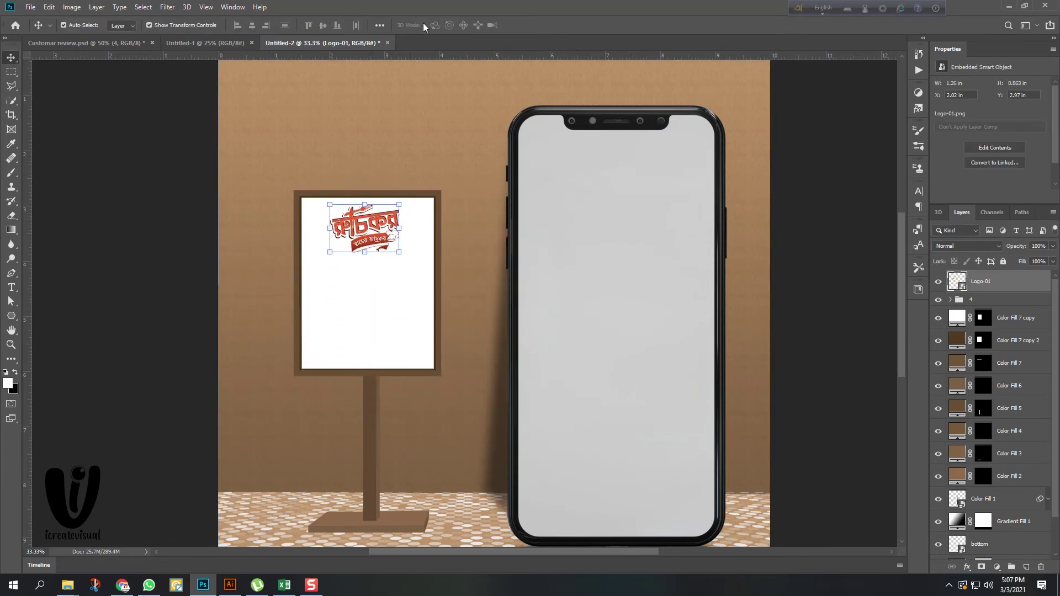
{"action": "left_click_drag", "start_coordinate": [1015, 307], "coordinate": [1029, 320]}
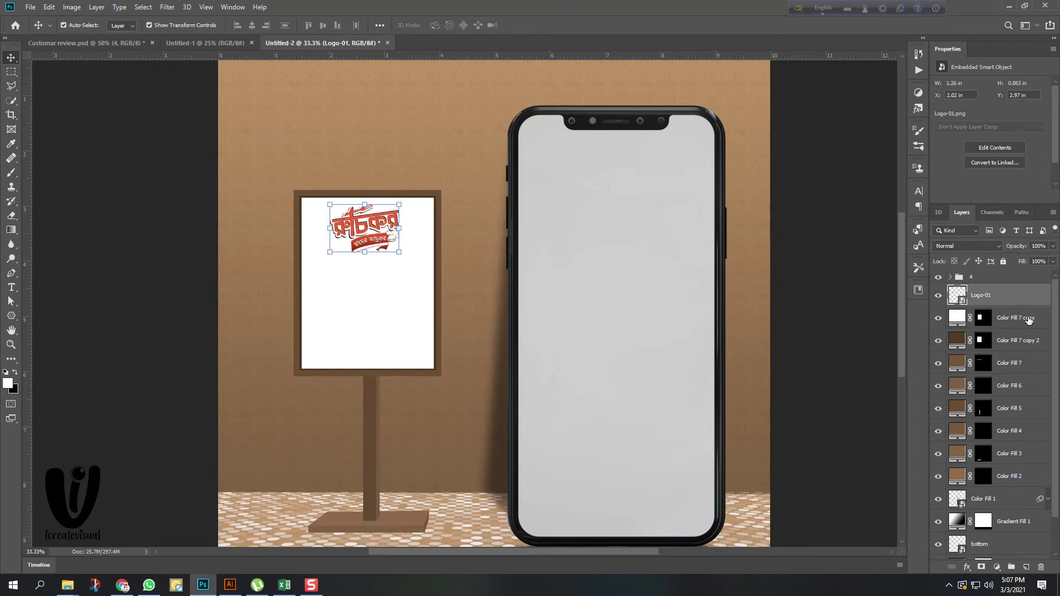
Group the logo with all the sign stand's color fill layers and expand the group.
{"action": "left_click", "coordinate": [1010, 478], "text": "shift"}
{"action": "key", "text": "ctrl+g"}
{"action": "left_click", "coordinate": [950, 290]}
Add the black text "Review" below the logo on the white board, and set it to all caps.
{"action": "left_click", "coordinate": [1019, 310]}
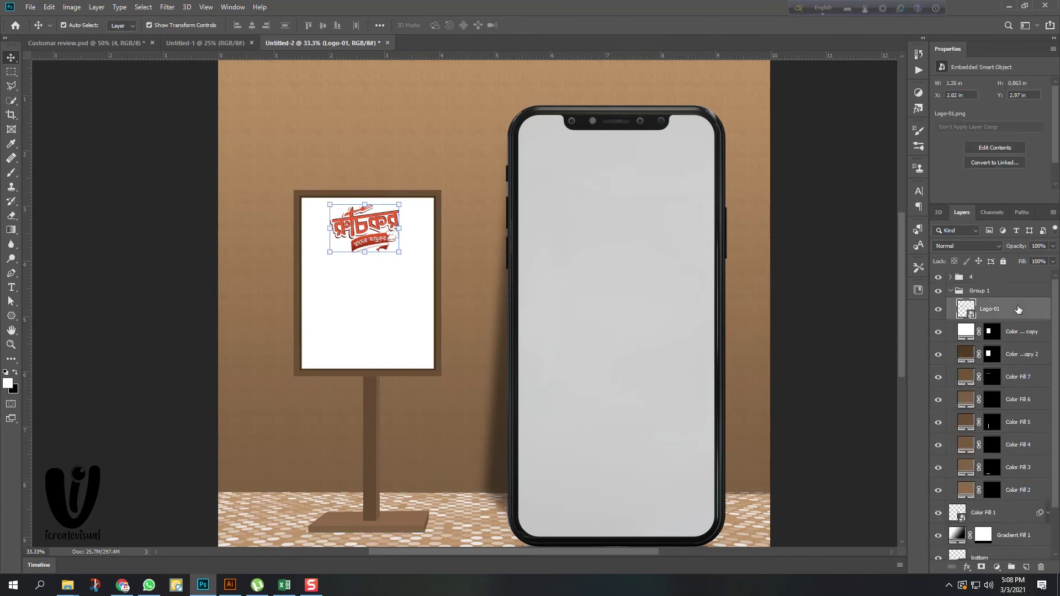
{"action": "left_click", "coordinate": [1026, 568]}
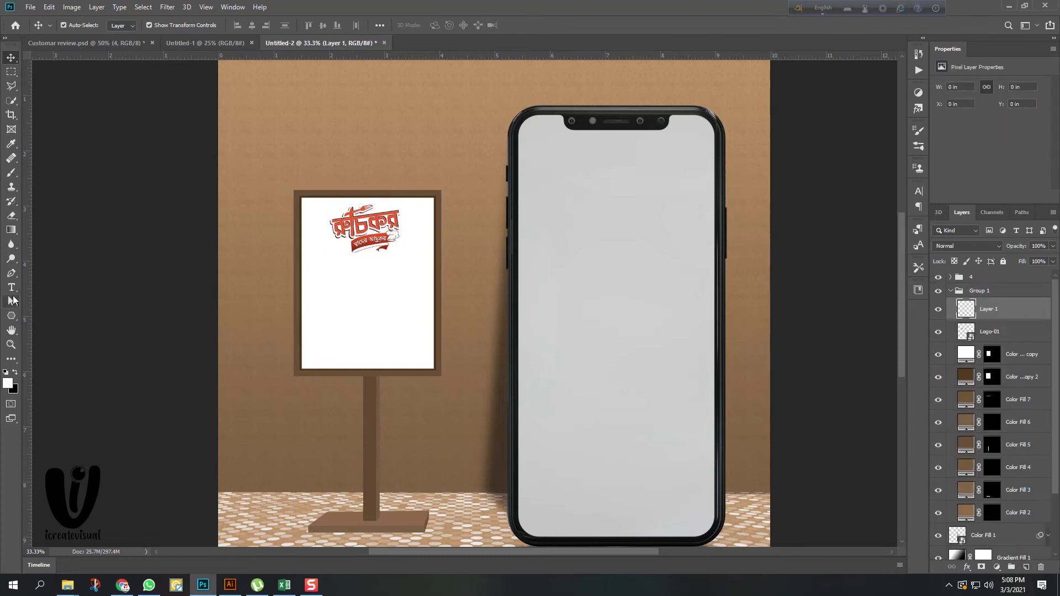
{"action": "left_click", "coordinate": [10, 289]}
{"action": "left_click", "coordinate": [330, 286]}
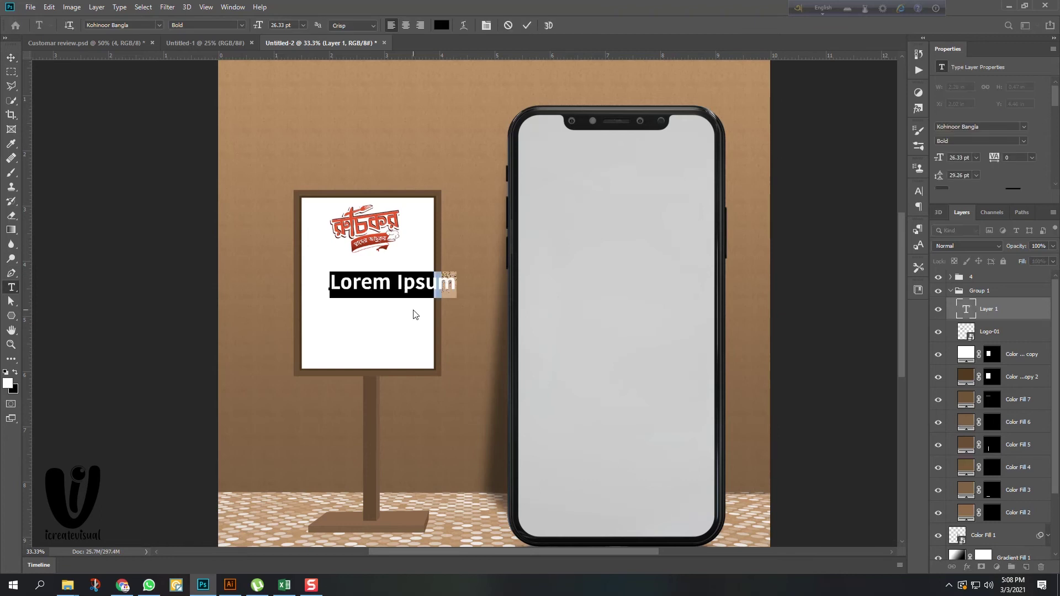
{"action": "type", "text": "Review"}
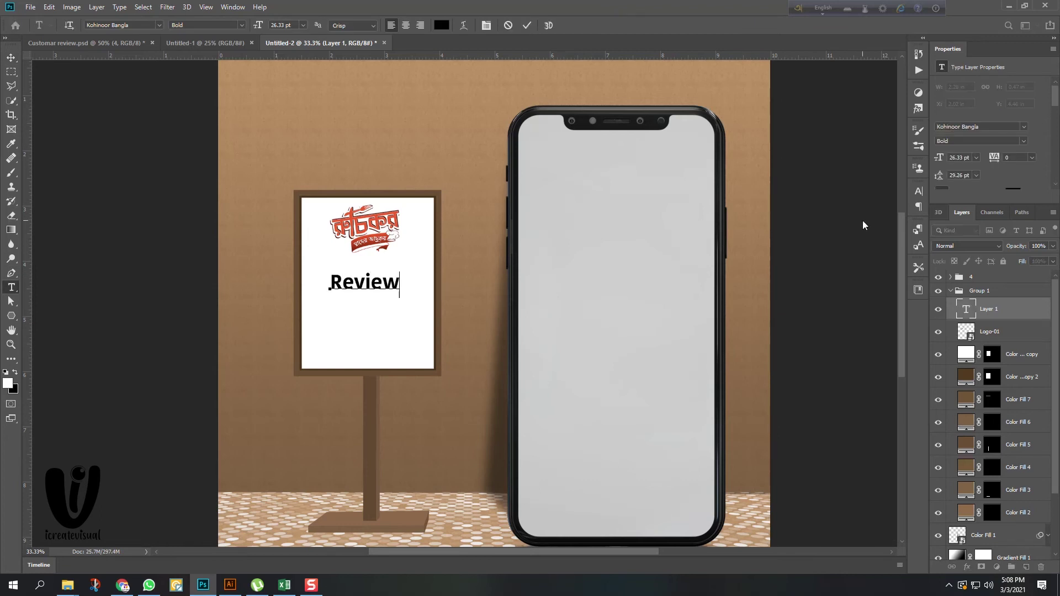
{"action": "left_click", "coordinate": [525, 25]}
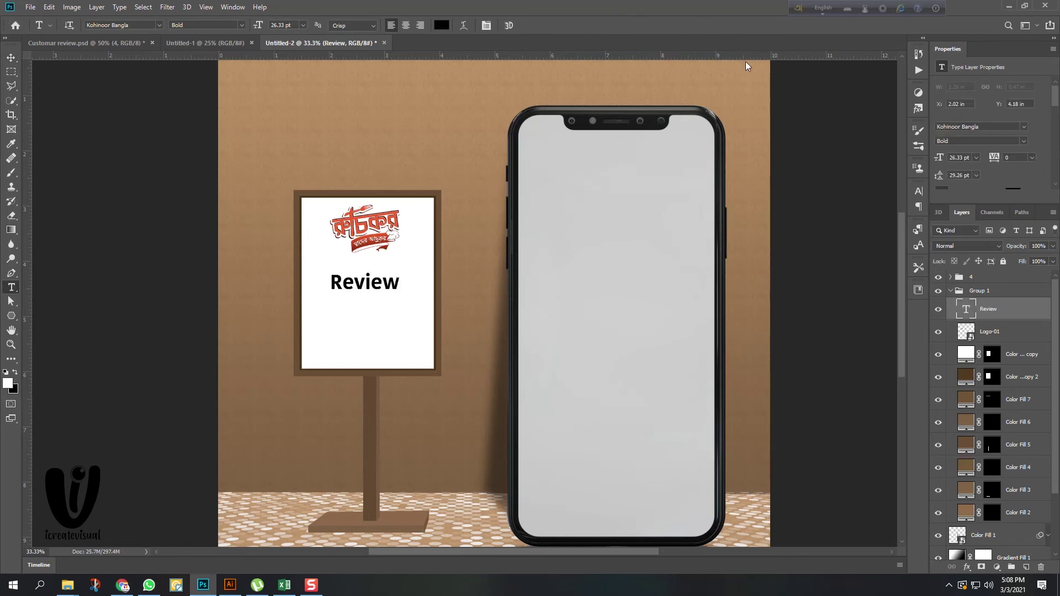
{"action": "left_click", "coordinate": [918, 192]}
{"action": "left_click", "coordinate": [827, 267]}
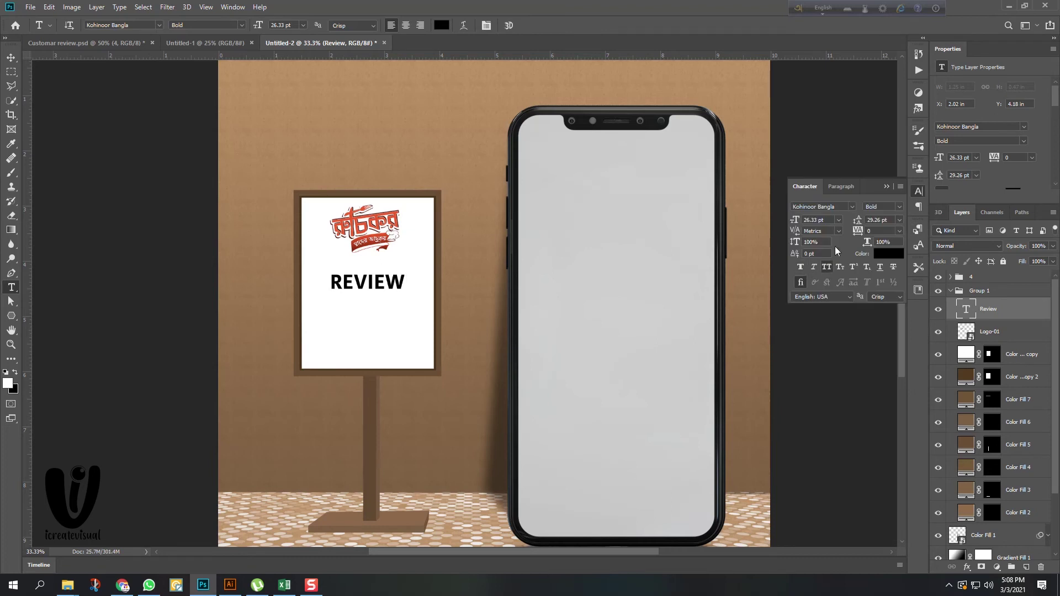
Set the Review text in Gotham Ultra Italic and scale it to about 28.5 pt below the logo on the white board.
{"action": "left_click", "coordinate": [850, 208]}
{"action": "left_click", "coordinate": [896, 261]}
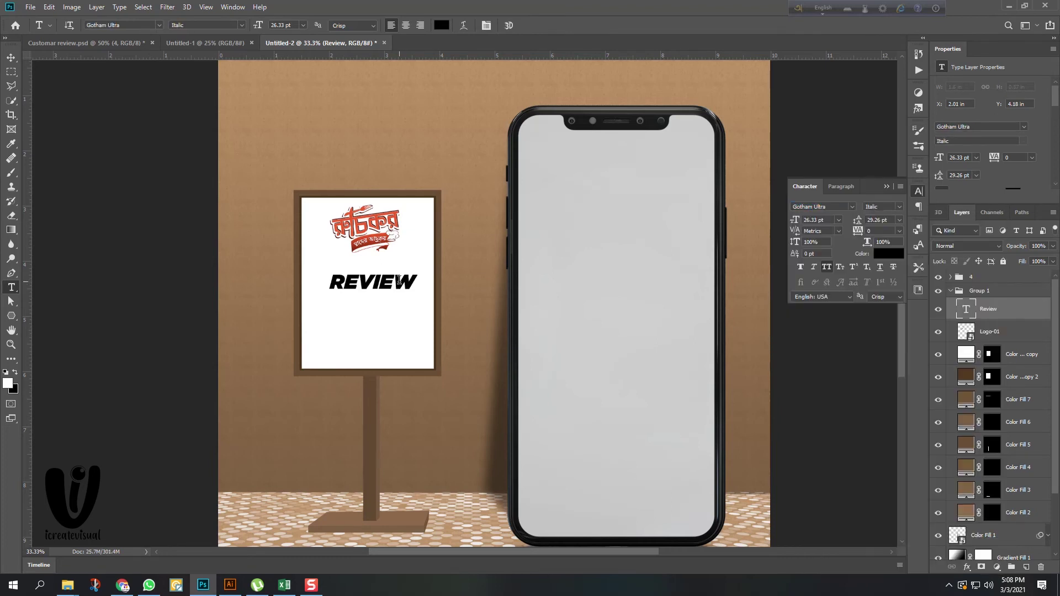
{"action": "left_click", "coordinate": [11, 59]}
{"action": "scroll", "coordinate": [335, 278], "scroll_direction": "up", "scroll_amount": 2}
{"action": "left_click_drag", "start_coordinate": [313, 273], "coordinate": [289, 275]}
{"action": "left_click_drag", "start_coordinate": [372, 273], "coordinate": [375, 271]}
{"action": "left_click", "coordinate": [530, 25]}
{"action": "scroll", "coordinate": [453, 176], "scroll_direction": "down", "scroll_amount": 2}
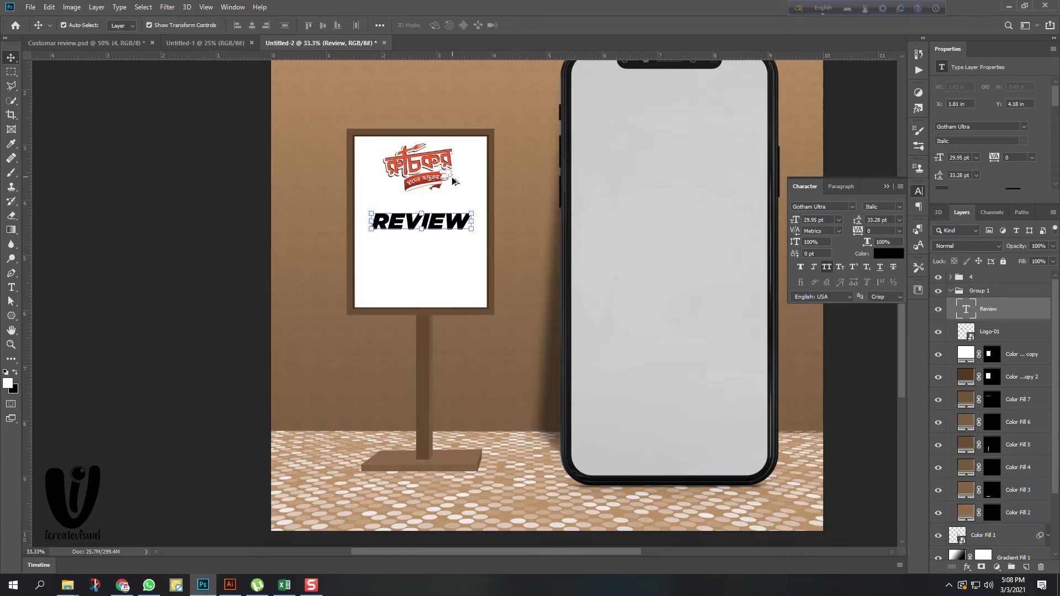
{"action": "scroll", "coordinate": [425, 232], "scroll_direction": "up", "scroll_amount": 1}
{"action": "mouse_move", "coordinate": [421, 227]}
{"action": "left_mouse_down"}
{"action": "mouse_move", "coordinate": [420, 244]}
{"action": "mouse_move", "coordinate": [425, 235]}
{"action": "left_mouse_up"}
{"action": "key", "text": "Return"}
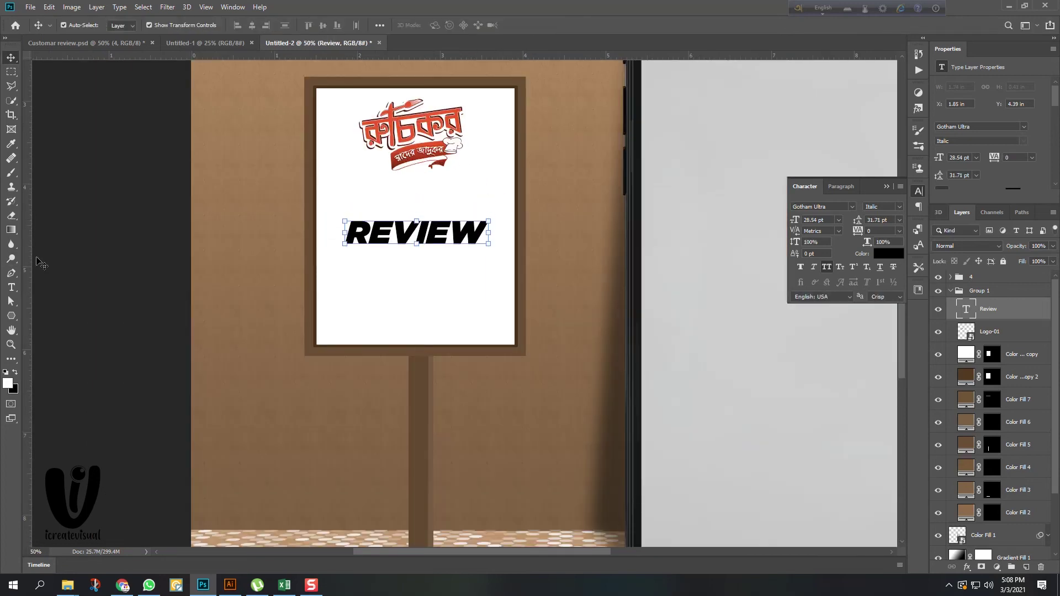
Draw a rounded rectangle of about 597 x 395 px around the Review text, on a new layer directly above the logo layer.
{"action": "scroll", "coordinate": [442, 239], "scroll_direction": "up", "scroll_amount": 1}
{"action": "left_click", "coordinate": [1027, 337]}
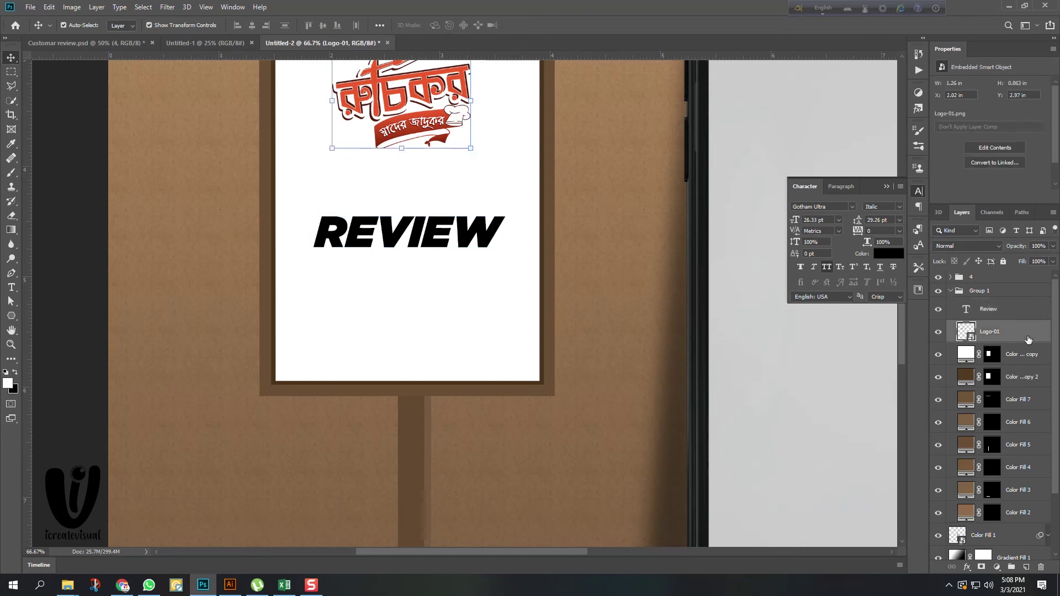
{"action": "left_click", "coordinate": [1026, 567]}
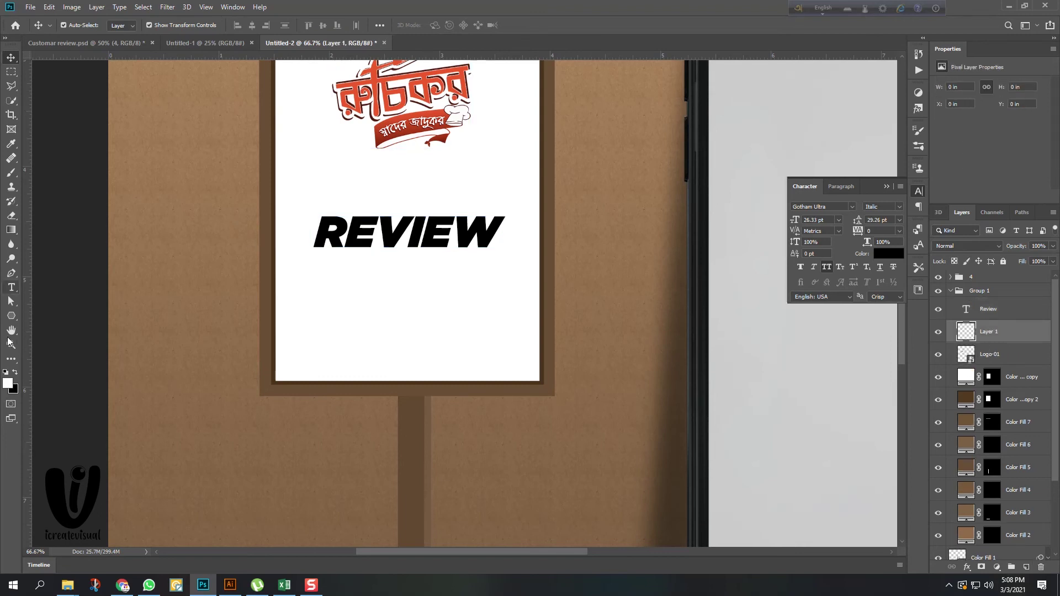
{"action": "left_click", "coordinate": [11, 316]}
{"action": "right_click", "coordinate": [11, 316]}
{"action": "left_click", "coordinate": [55, 325]}
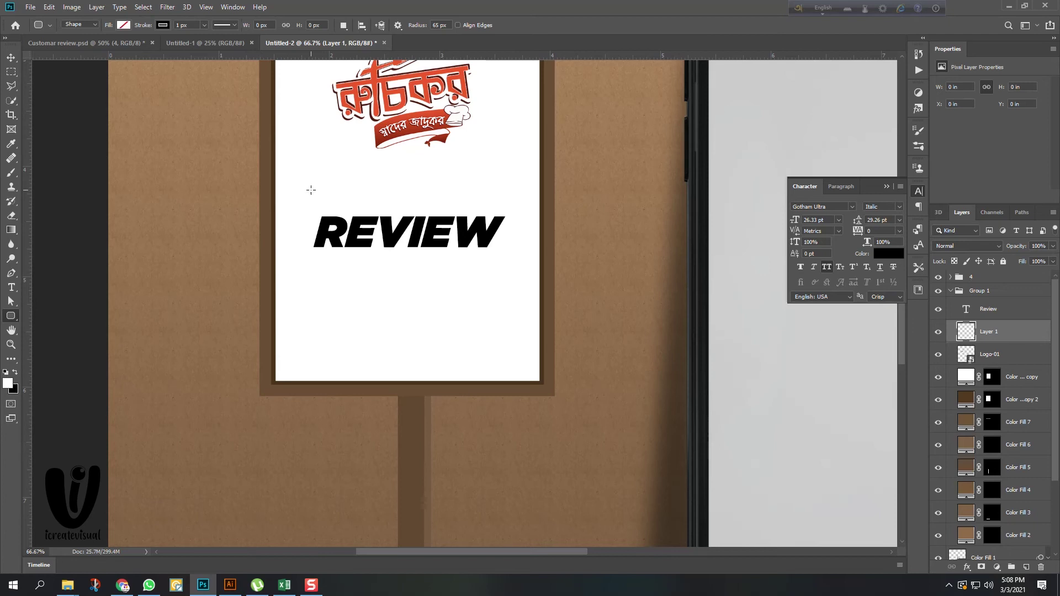
{"action": "left_click_drag", "start_coordinate": [300, 179], "coordinate": [519, 322]}
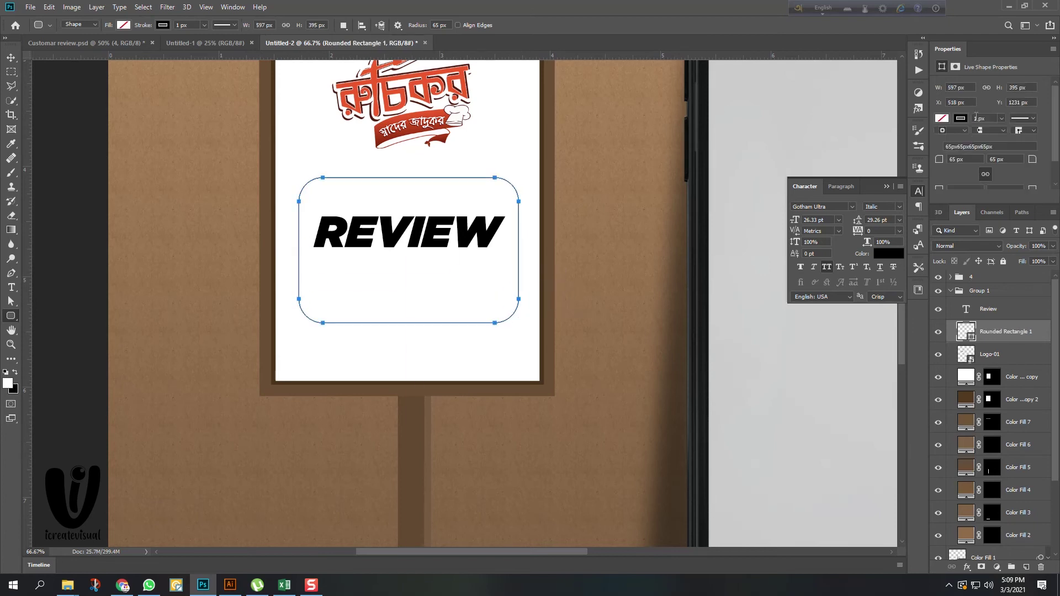
Set the rounded rectangle's corner radii to 35 px and give it an orange-red fill with no stroke.
{"action": "left_click_drag", "start_coordinate": [975, 159], "coordinate": [920, 165]}
{"action": "type", "text": "35"}
{"action": "key", "text": "Return"}
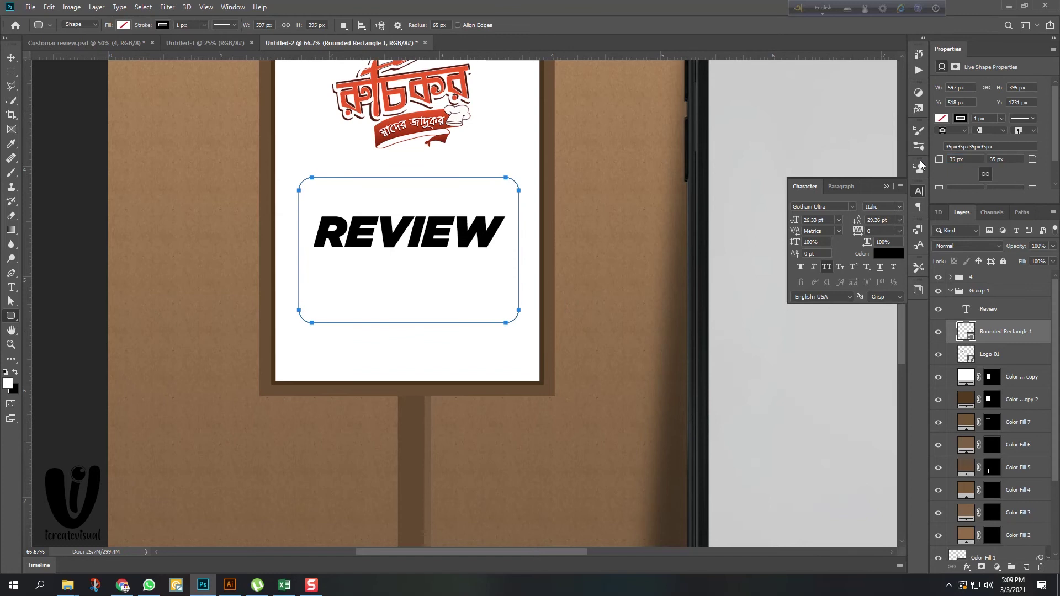
{"action": "left_click", "coordinate": [11, 275]}
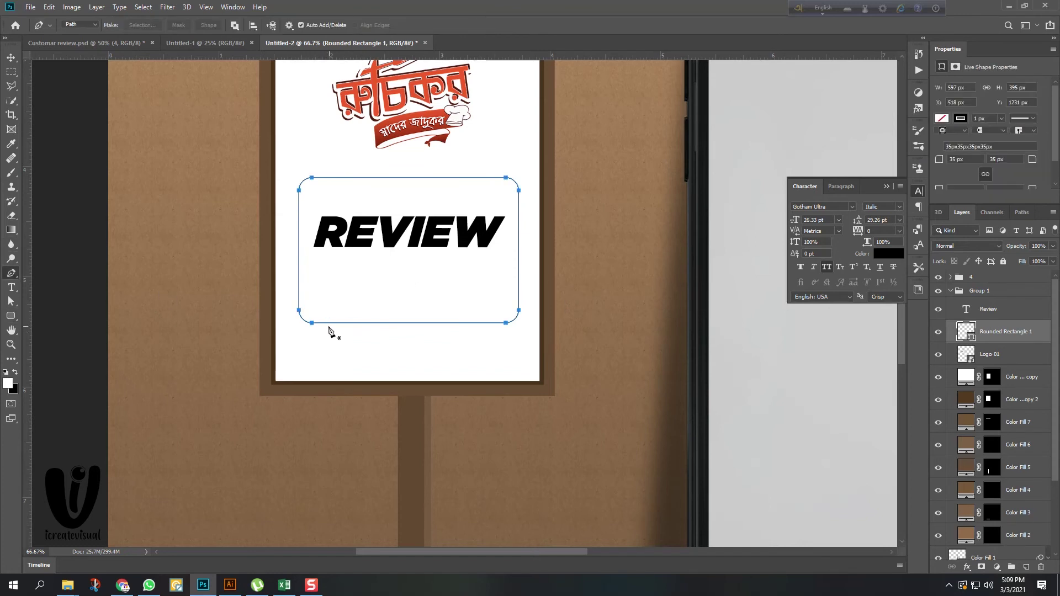
{"action": "left_click", "coordinate": [962, 119]}
{"action": "left_click", "coordinate": [947, 139]}
{"action": "left_click", "coordinate": [976, 176]}
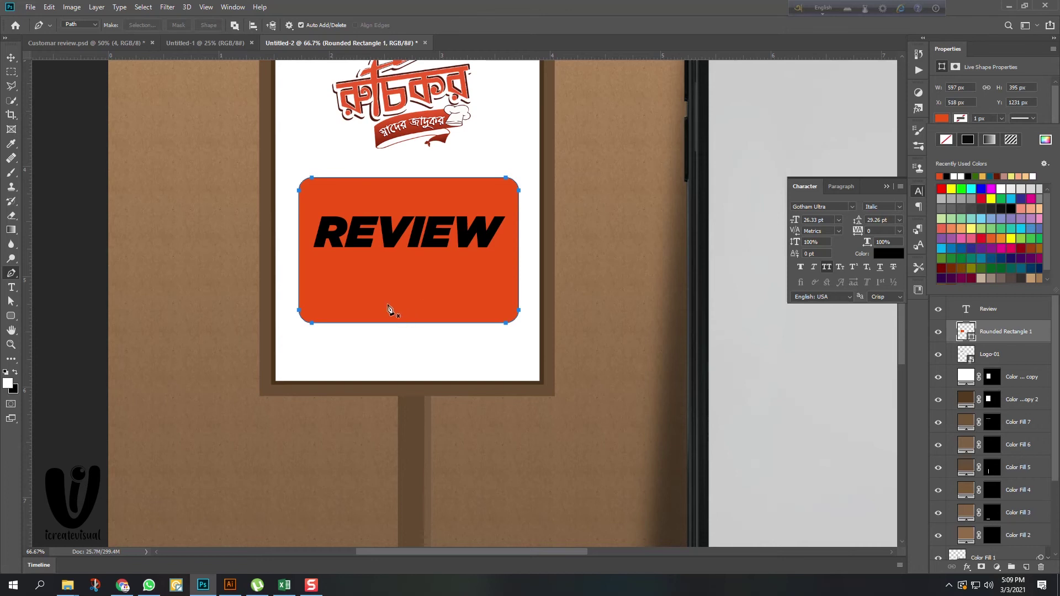
Add a small pointed tail below the rounded rectangle's lower-left edge with the Pen tool to make it a speech bubble.
{"action": "left_click", "coordinate": [332, 324]}
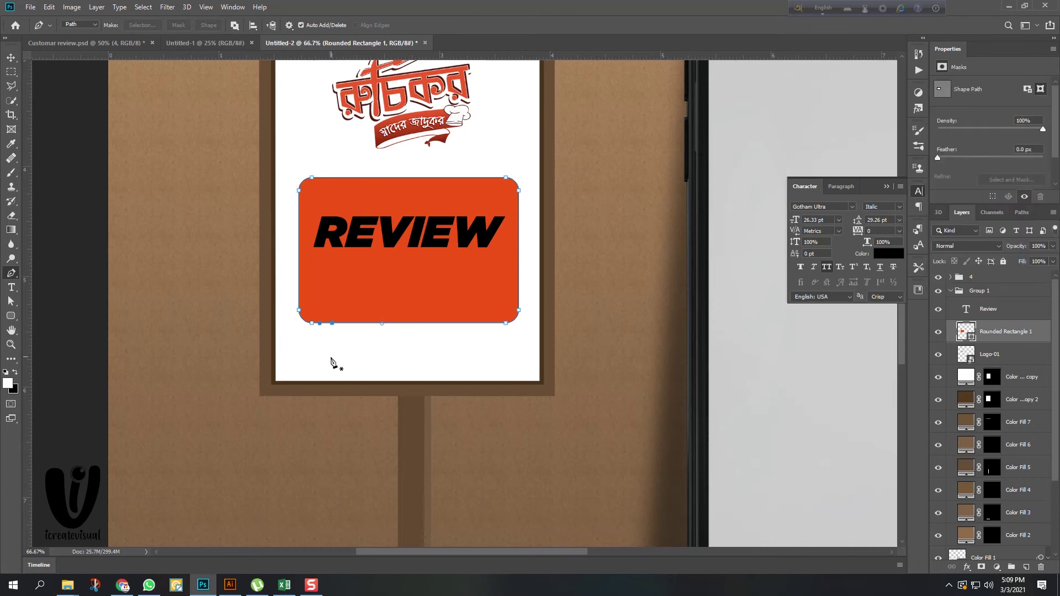
{"action": "left_click", "coordinate": [362, 323]}
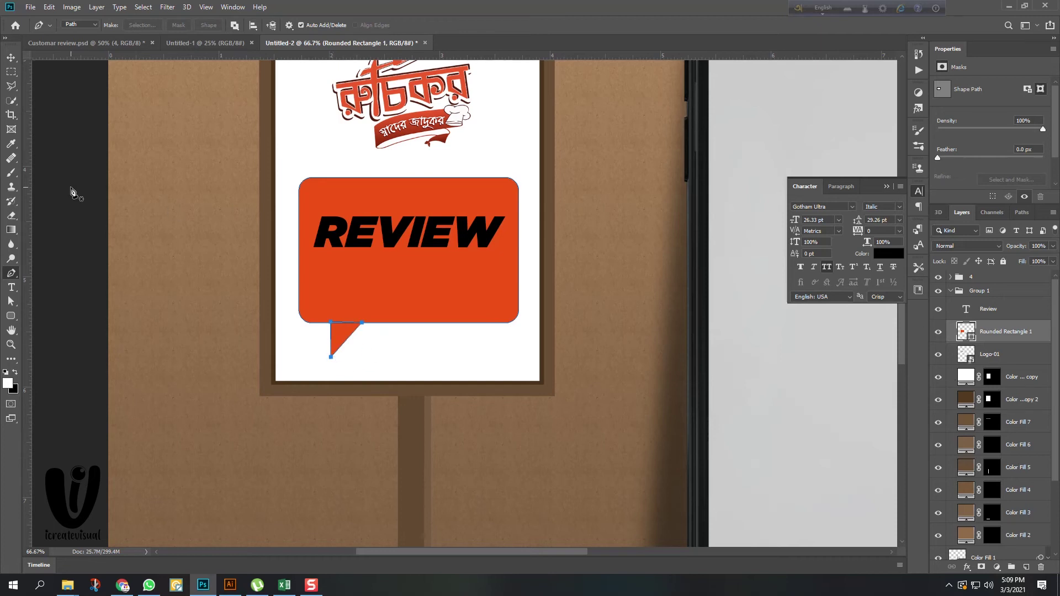
{"action": "left_click", "coordinate": [9, 60]}
{"action": "left_click", "coordinate": [1028, 354]}
{"action": "left_click", "coordinate": [1012, 334]}
{"action": "scroll", "coordinate": [340, 336], "scroll_direction": "up", "scroll_amount": 3}
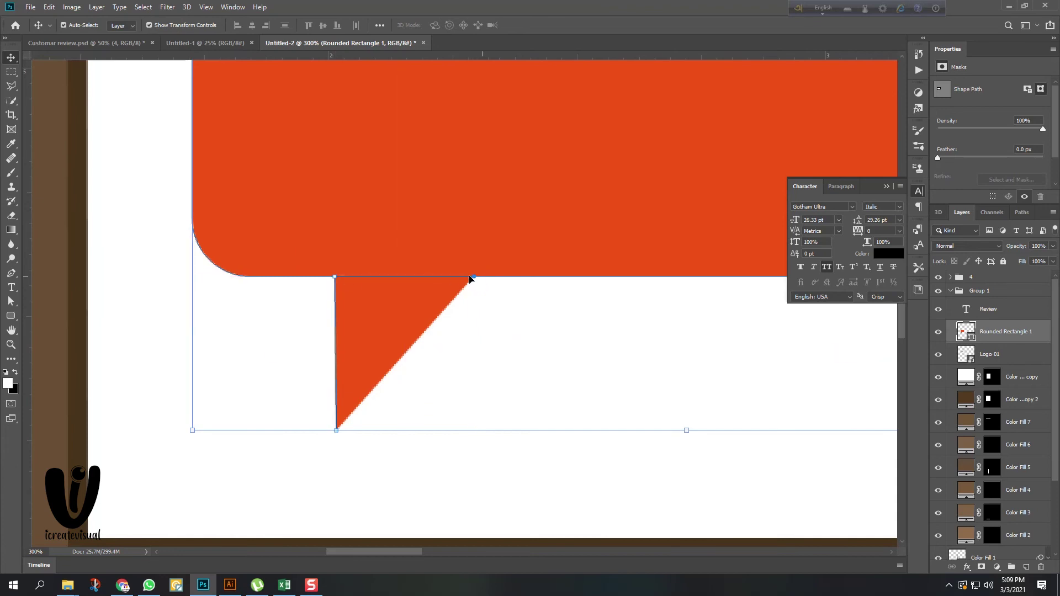
{"action": "scroll", "coordinate": [247, 298], "scroll_direction": "down", "scroll_amount": 4}
{"action": "left_click", "coordinate": [649, 257]}
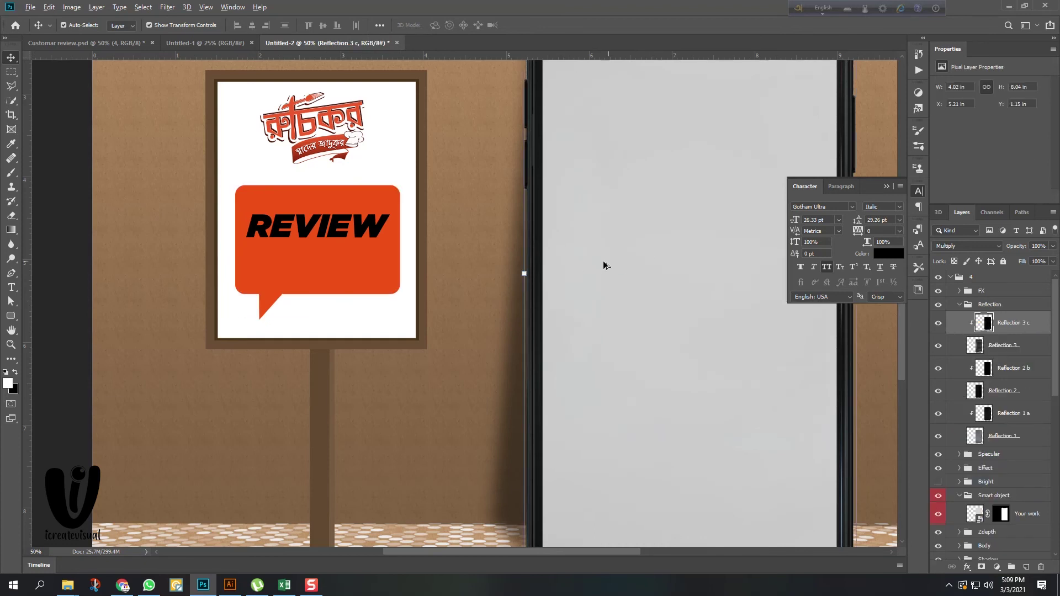
{"action": "scroll", "coordinate": [458, 310], "scroll_direction": "down", "scroll_amount": 3}
{"action": "scroll", "coordinate": [447, 298], "scroll_direction": "up", "scroll_amount": 3}
Change the Review text color to white.
{"action": "left_click", "coordinate": [380, 275]}
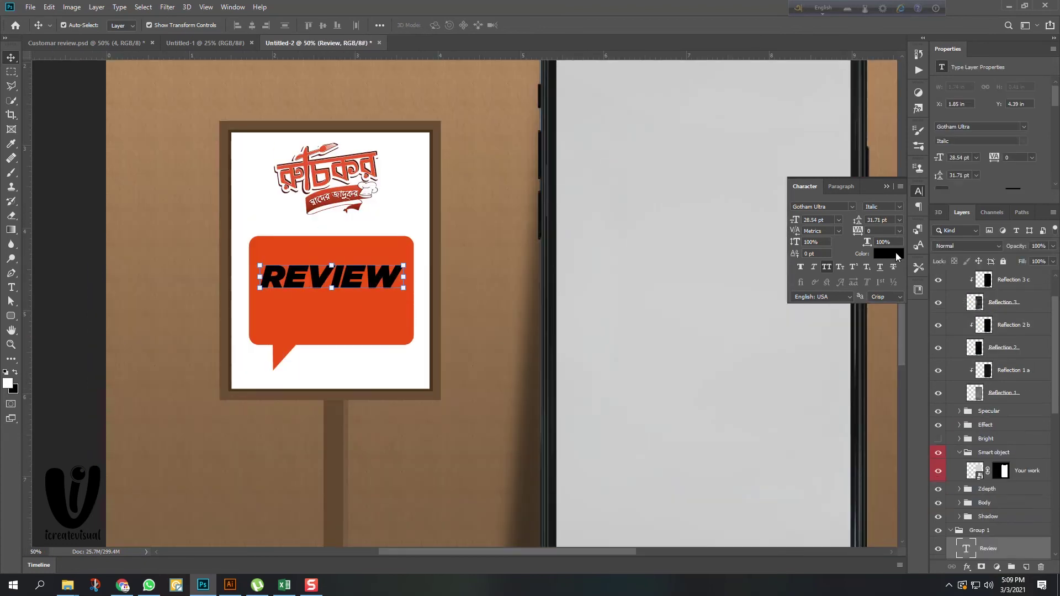
{"action": "left_click", "coordinate": [896, 253]}
{"action": "left_click", "coordinate": [649, 138]}
{"action": "left_click", "coordinate": [971, 138]}
{"action": "scroll", "coordinate": [517, 192], "scroll_direction": "down", "scroll_amount": 2}
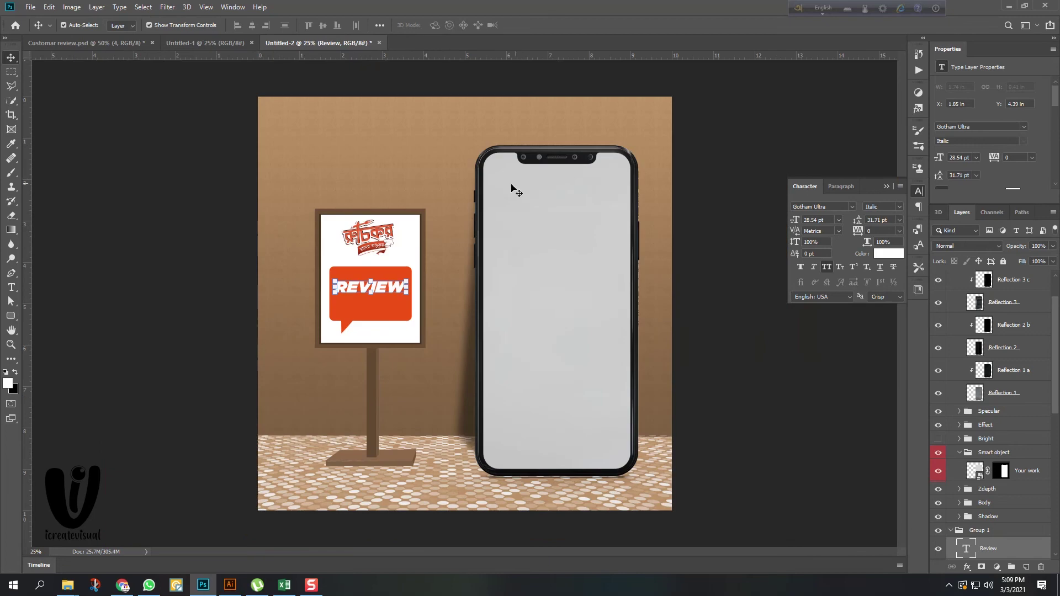
Duplicate the Review text directly below itself inside the speech bubble and change the copy to "TIME".
{"action": "scroll", "coordinate": [390, 301], "scroll_direction": "up", "scroll_amount": 1}
{"action": "left_click_drag", "start_coordinate": [376, 284], "coordinate": [376, 305]}
{"action": "double_click", "coordinate": [375, 303]}
{"action": "type", "text": "TIME"}
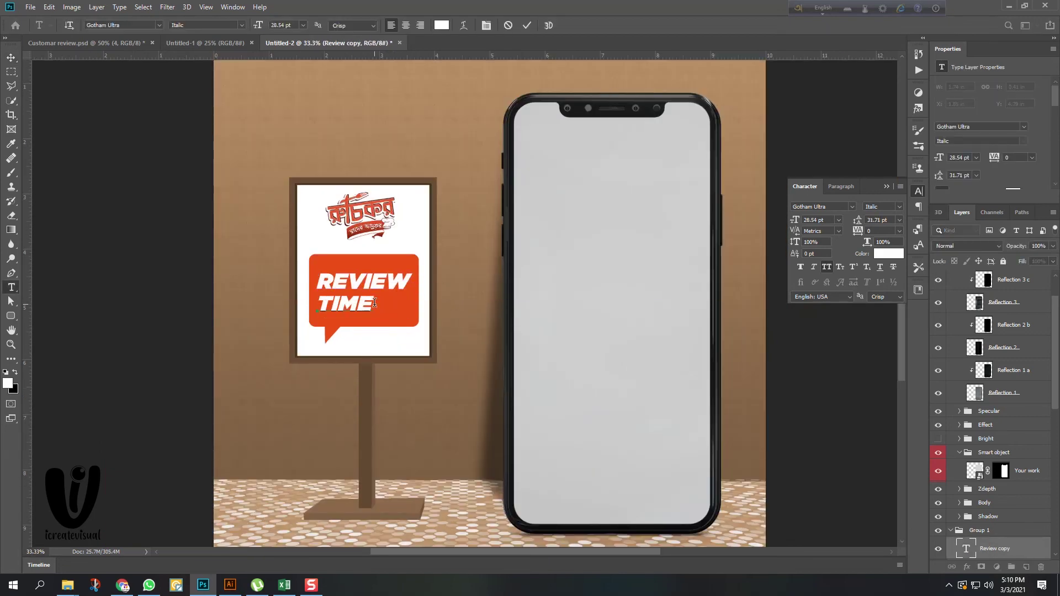
Enlarge the TIME text to about 43 pt so it fills the width below the Review text.
{"action": "scroll", "coordinate": [354, 299], "scroll_direction": "up", "scroll_amount": 1}
{"action": "left_click_drag", "start_coordinate": [384, 307], "coordinate": [428, 307]}
{"action": "left_click_drag", "start_coordinate": [301, 307], "coordinate": [294, 307]}
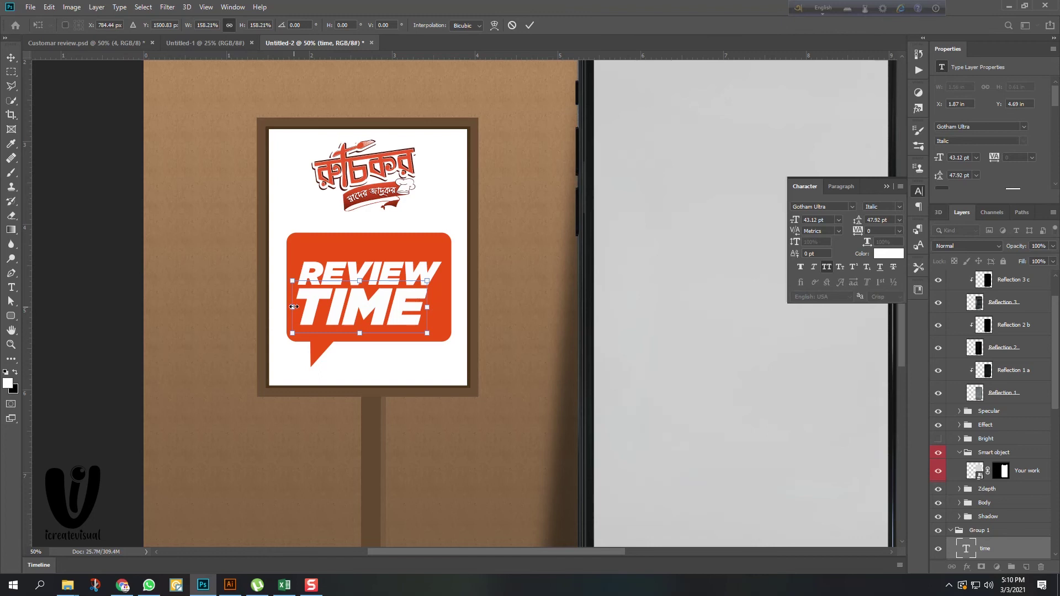
{"action": "key", "text": "ctrl+z"}
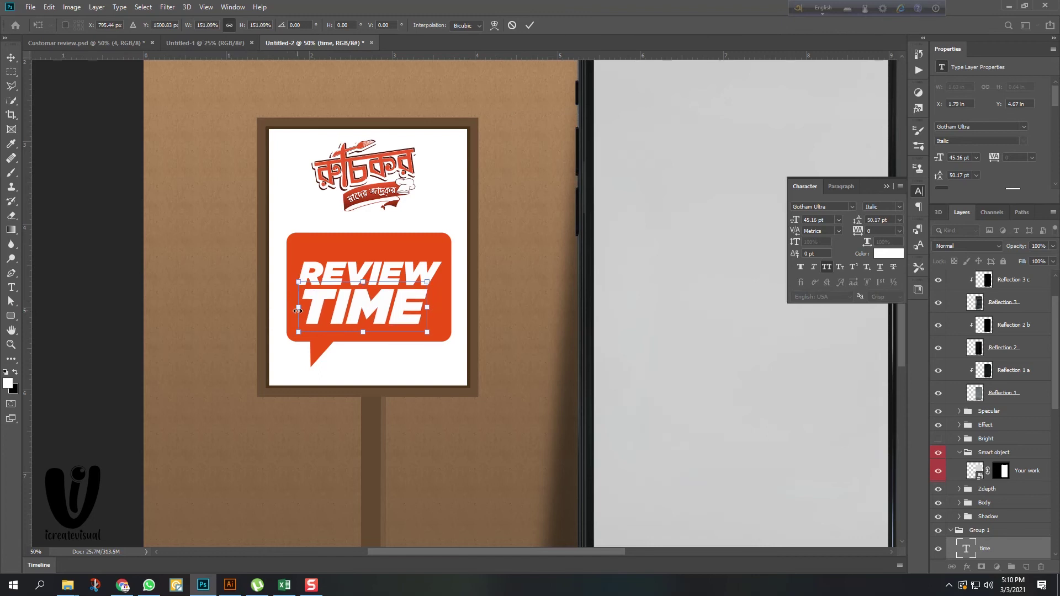
{"action": "left_click", "coordinate": [531, 26]}
Shrink the Review text to about 26.7 pt and shift both text lines slightly upward in the speech bubble.
{"action": "left_click", "coordinate": [370, 270]}
{"action": "left_click_drag", "start_coordinate": [298, 274], "coordinate": [309, 272]}
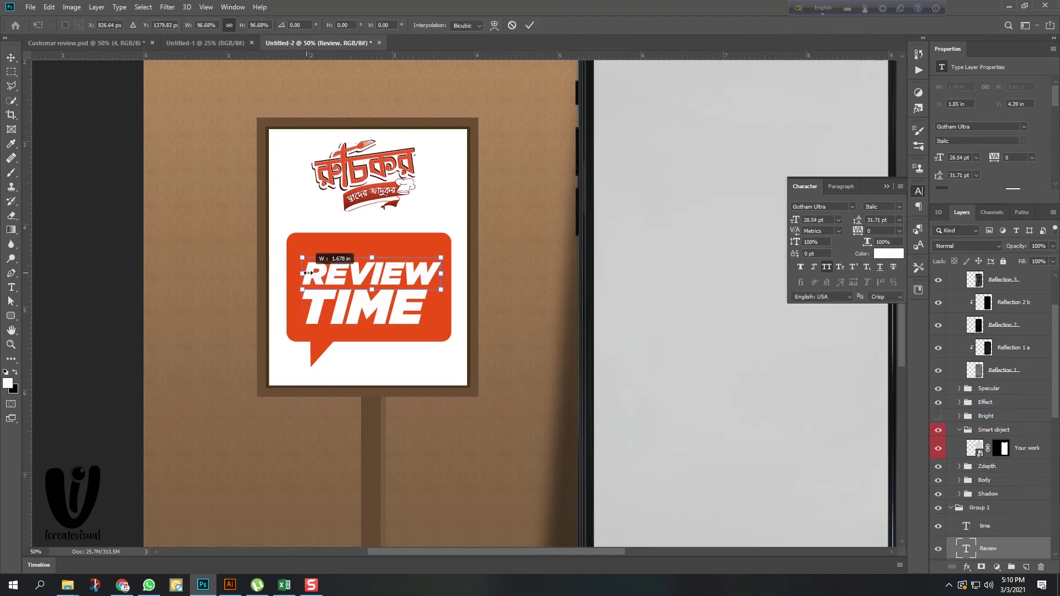
{"action": "left_click", "coordinate": [530, 26]}
{"action": "left_click", "coordinate": [367, 308], "text": "shift"}
{"action": "left_click_drag", "start_coordinate": [367, 308], "coordinate": [367, 304]}
{"action": "left_click", "coordinate": [111, 209]}
{"action": "scroll", "coordinate": [438, 274], "scroll_direction": "down", "scroll_amount": 4}
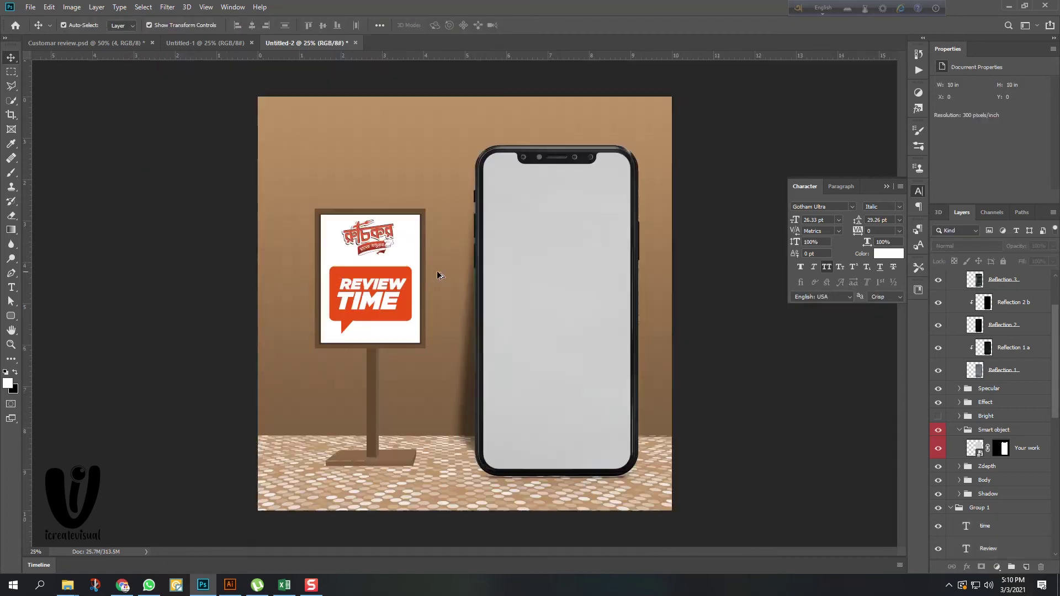
Collapse the Reflection group and the phone mockup's group 4 in the layer list.
{"action": "scroll", "coordinate": [415, 307], "scroll_direction": "up", "scroll_amount": 4}
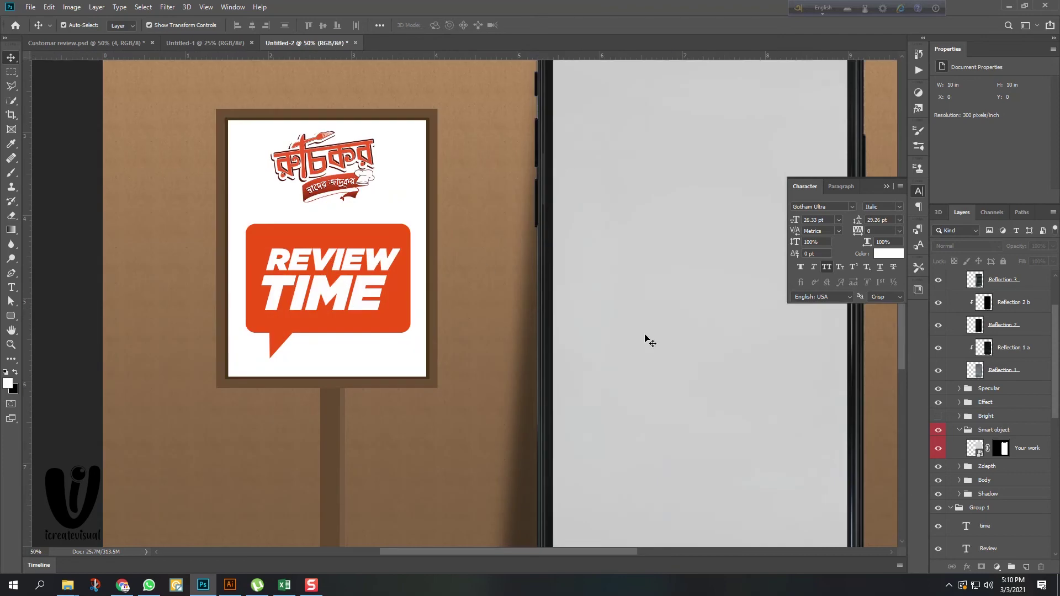
{"action": "scroll", "coordinate": [956, 312], "scroll_direction": "up", "scroll_amount": 3}
{"action": "left_click", "coordinate": [960, 304]}
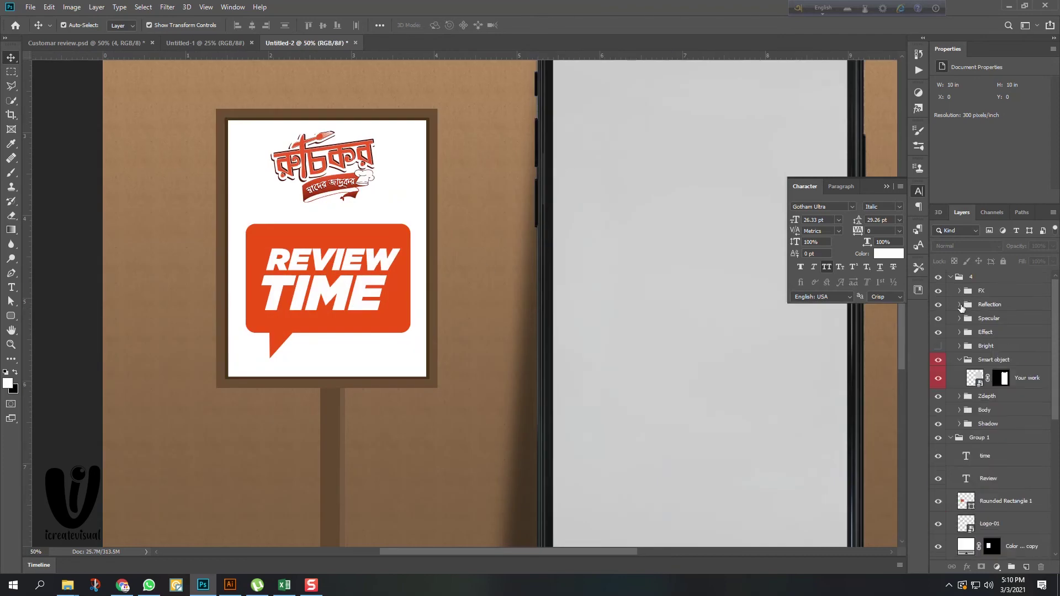
{"action": "left_click", "coordinate": [950, 276]}
Give the speech bubble layer a dark red drop shadow with 100% opacity, 153° angle and 15 px distance.
{"action": "left_click", "coordinate": [987, 332]}
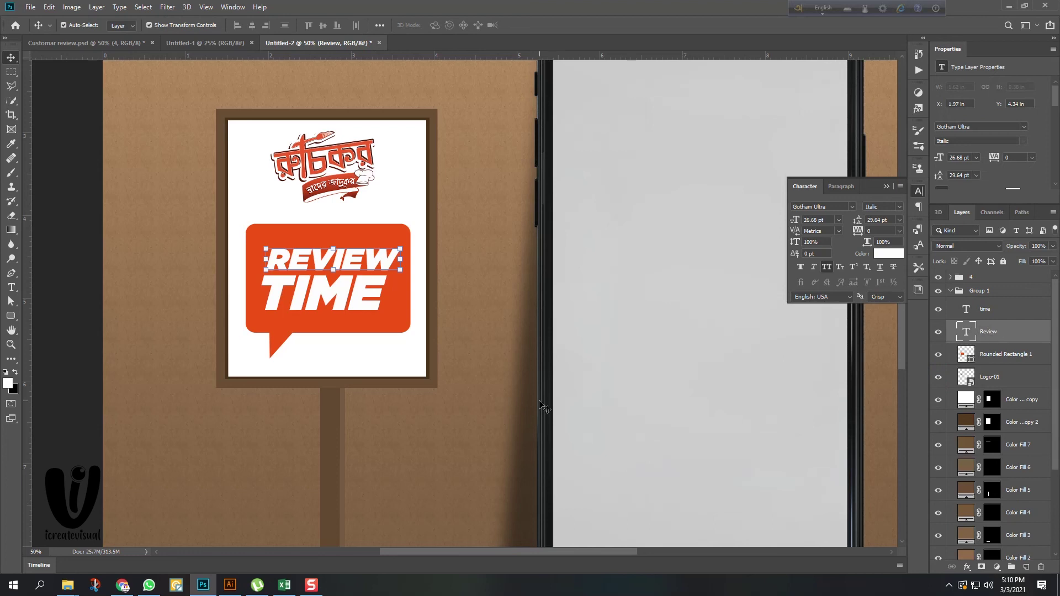
{"action": "left_click", "coordinate": [990, 356]}
{"action": "double_click", "coordinate": [1041, 358]}
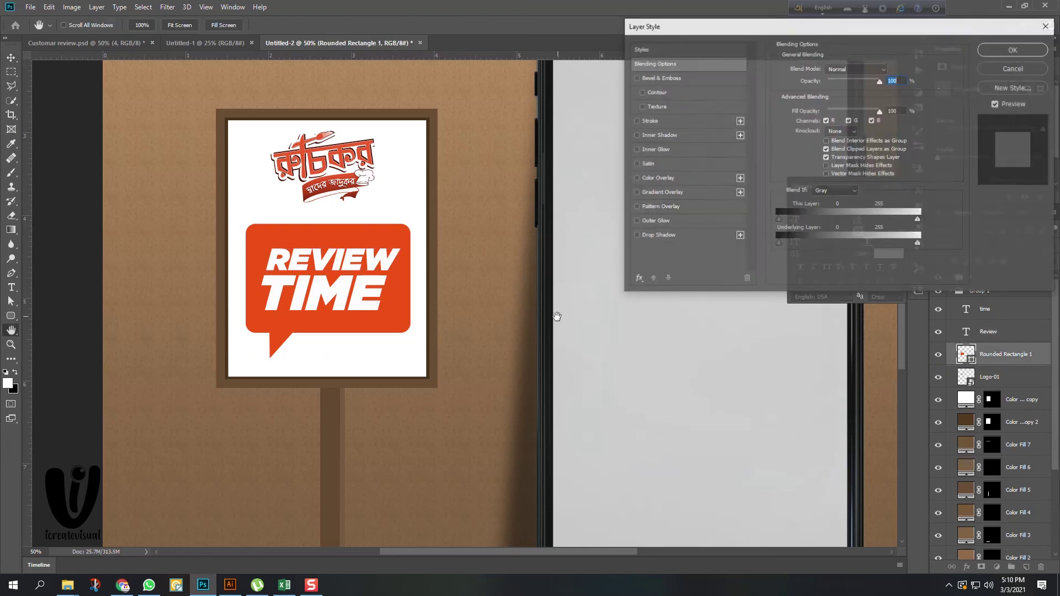
{"action": "left_click", "coordinate": [636, 120]}
{"action": "left_click", "coordinate": [635, 120]}
{"action": "left_click", "coordinate": [635, 235]}
{"action": "left_click", "coordinate": [700, 236]}
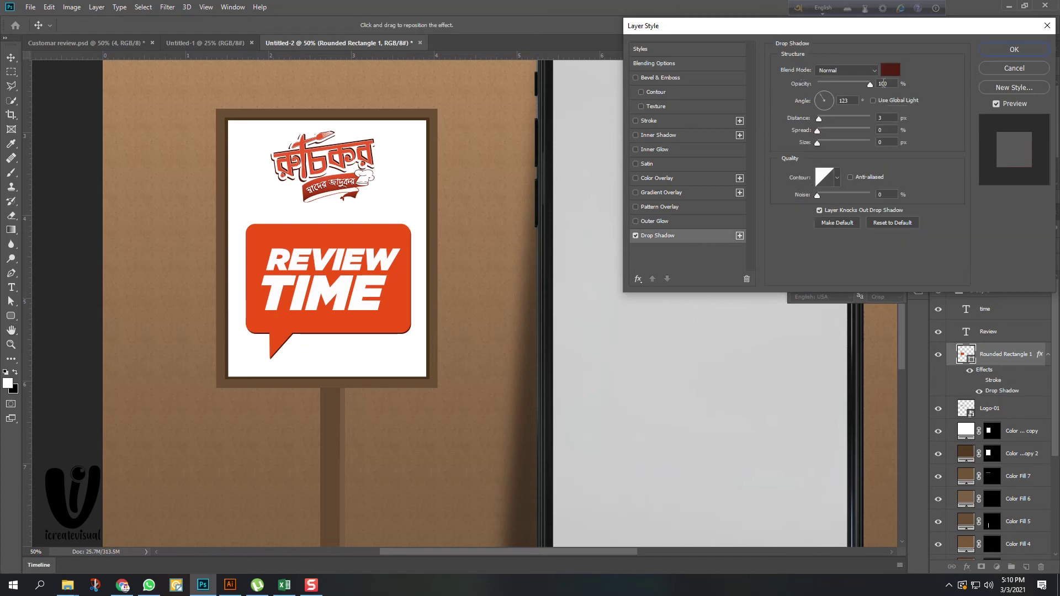
{"action": "left_click_drag", "start_coordinate": [374, 330], "coordinate": [377, 330]}
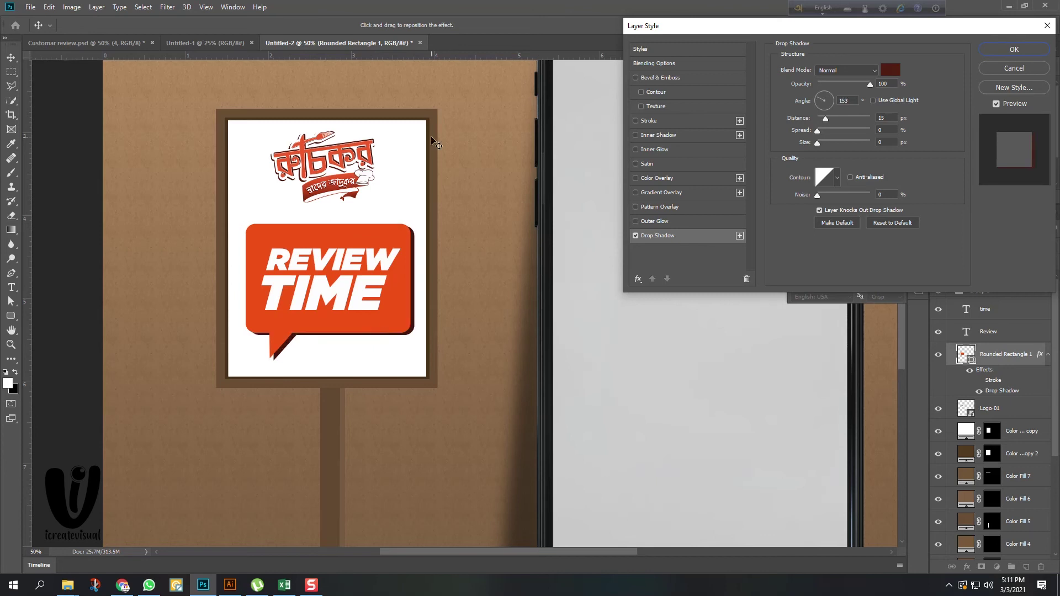
{"action": "left_click", "coordinate": [1006, 53]}
Group the Review and TIME text layers together.
{"action": "left_click", "coordinate": [381, 262]}
{"action": "left_click", "coordinate": [357, 291], "text": "shift"}
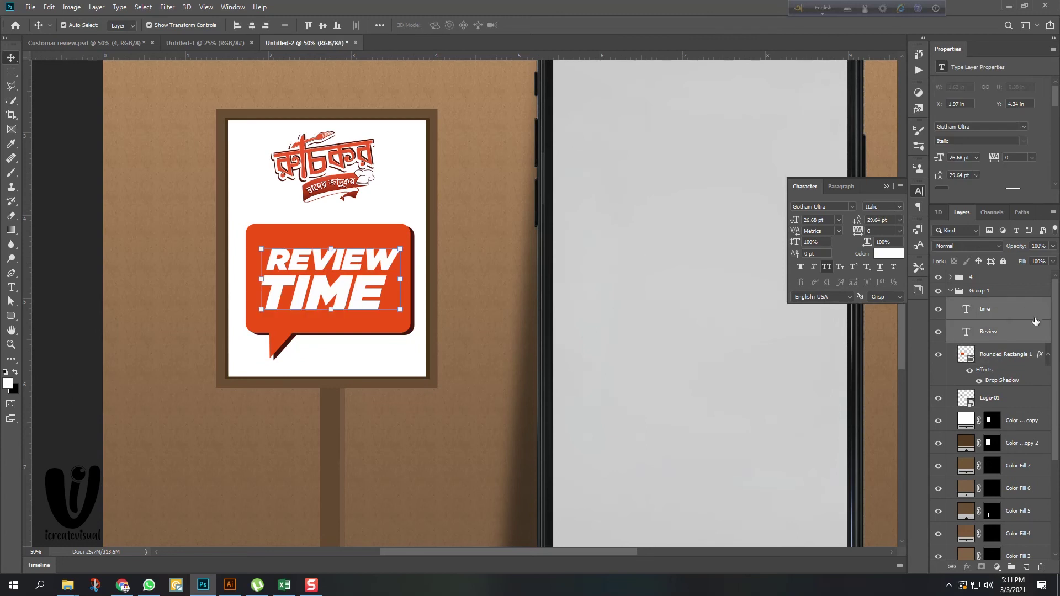
{"action": "key", "text": "ctrl+g"}
{"action": "double_click", "coordinate": [1039, 294]}
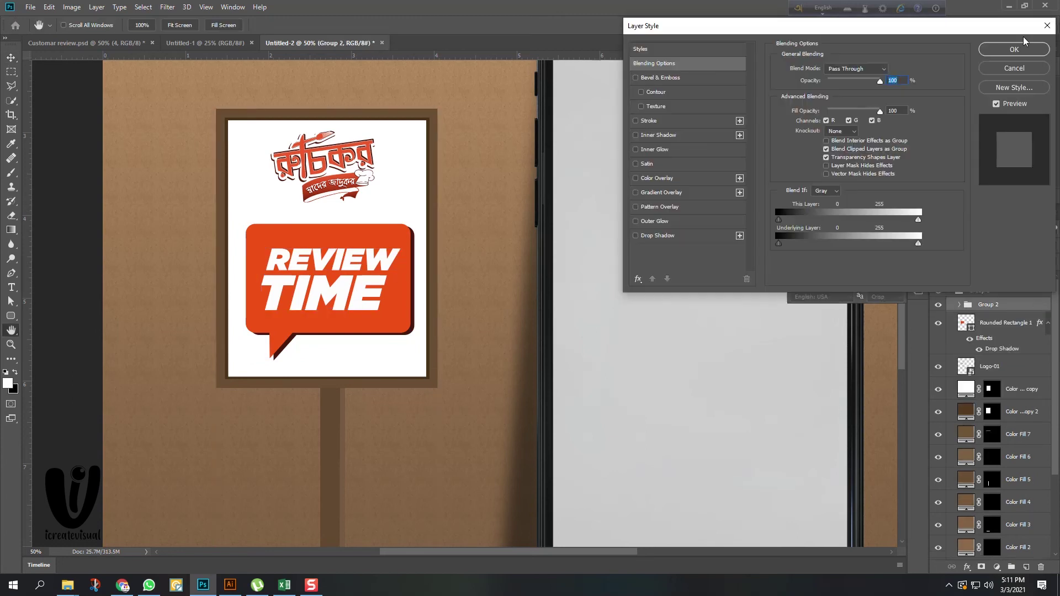
{"action": "left_click", "coordinate": [1015, 50]}
{"action": "key", "text": "ctrl+z"}
Give the text group a dark red drop shadow with 100% opacity, 120° angle and 5 px distance.
{"action": "double_click", "coordinate": [1030, 306]}
{"action": "left_click", "coordinate": [690, 236]}
{"action": "left_click_drag", "start_coordinate": [348, 282], "coordinate": [365, 288]}
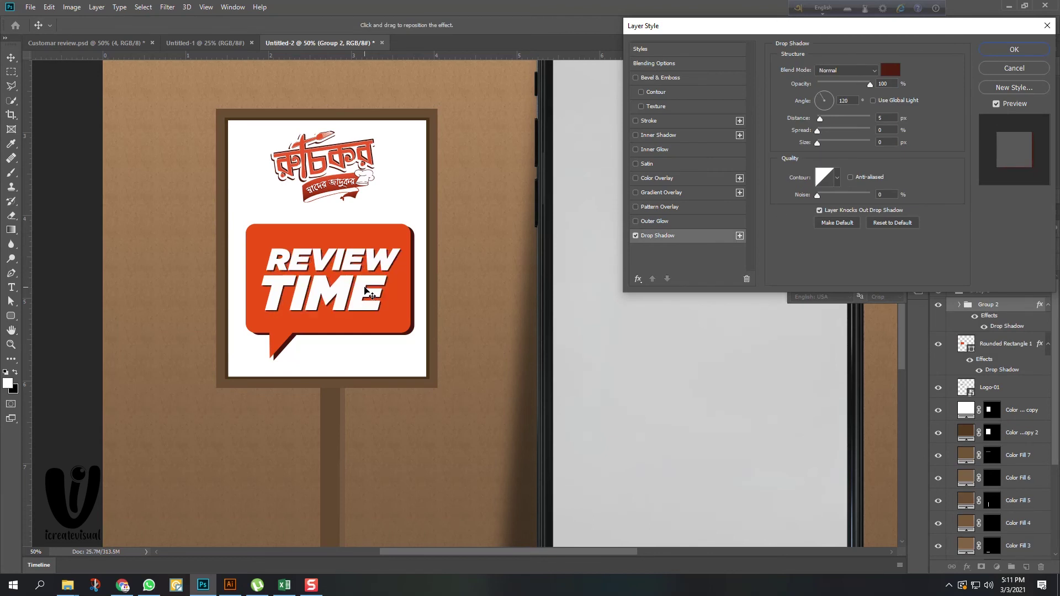
{"action": "left_click", "coordinate": [1007, 52]}
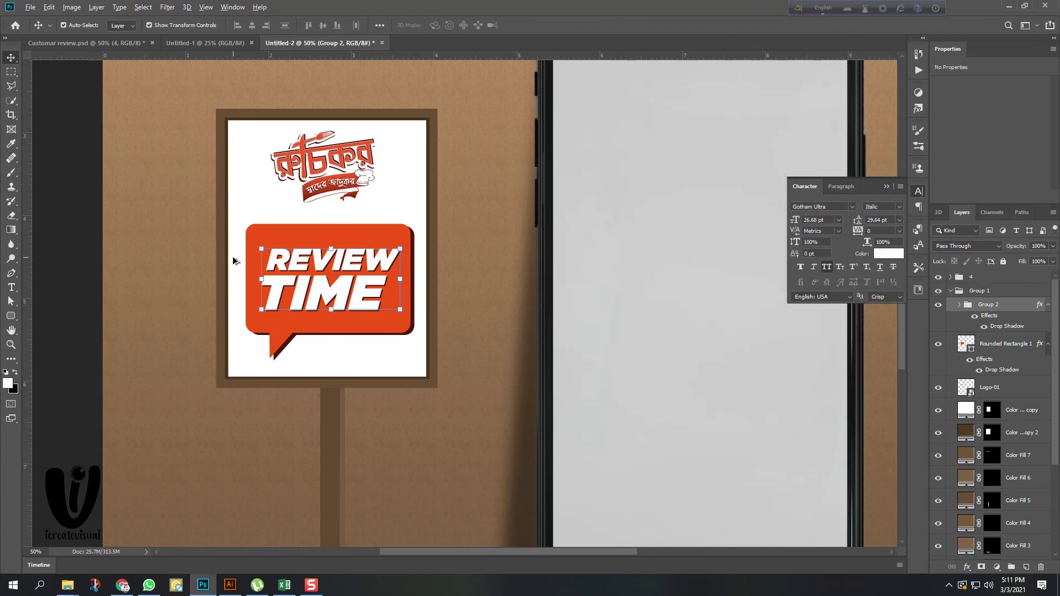
Collapse the floating character settings, the sign stand's Group 1 and the phone mockup's group 4.
{"action": "key", "text": "ctrl+minus"}
{"action": "key", "text": "ctrl+minus"}
{"action": "left_click", "coordinate": [886, 188]}
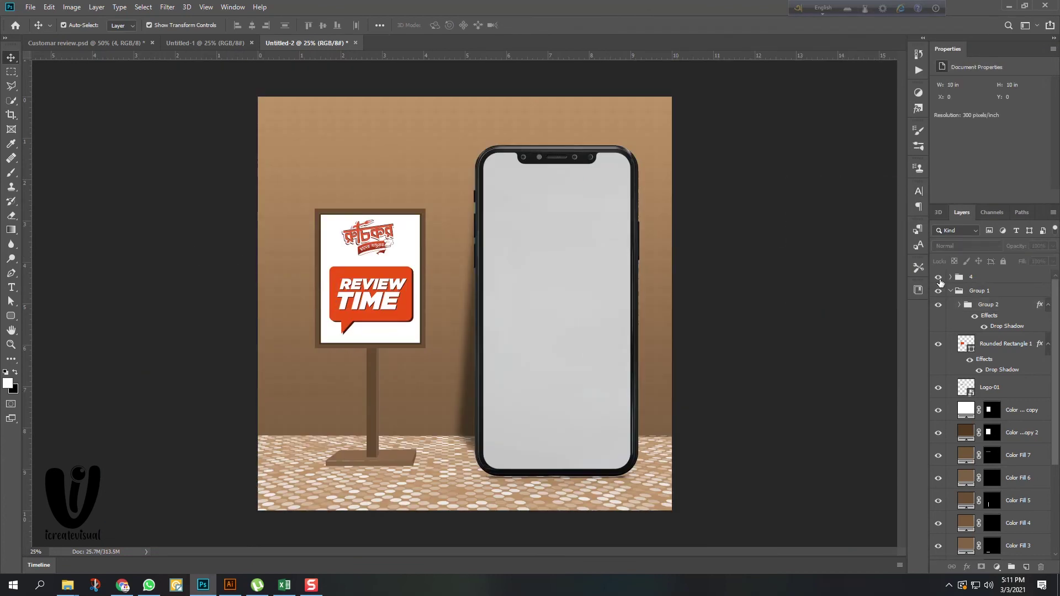
{"action": "left_click", "coordinate": [952, 292]}
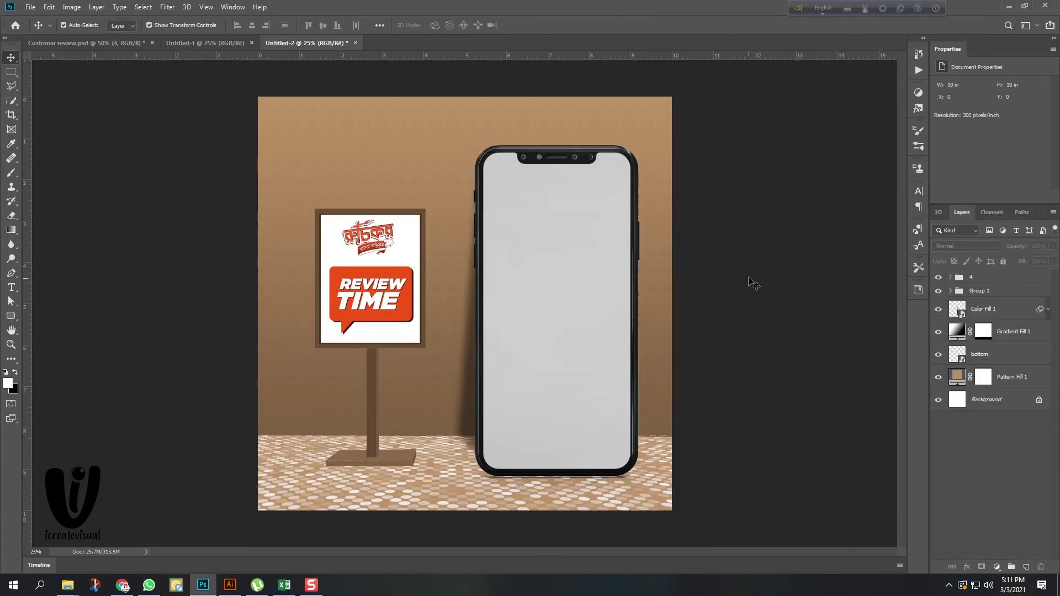
{"action": "left_click", "coordinate": [951, 277]}
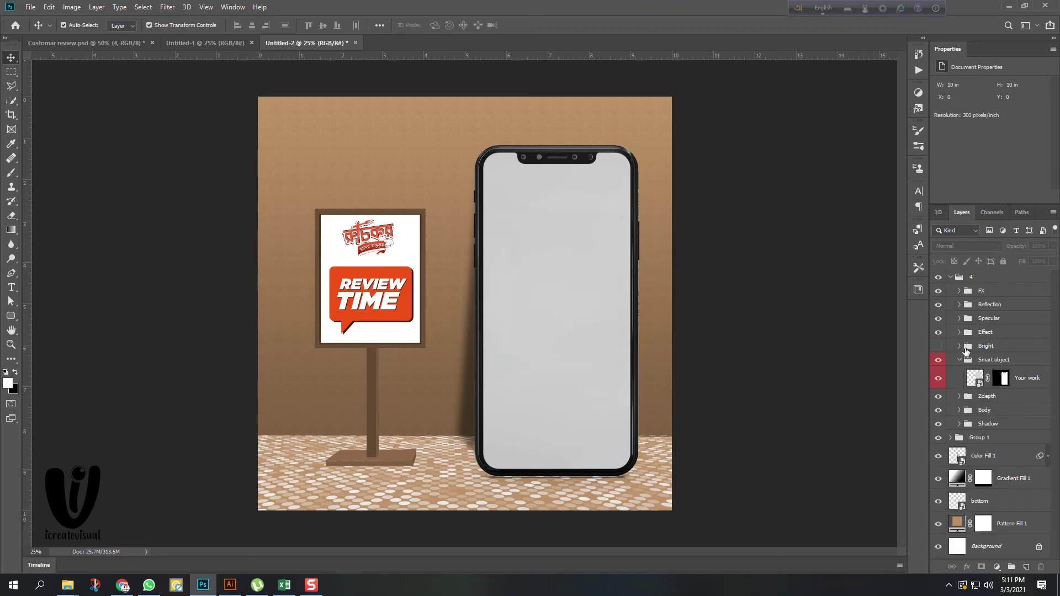
{"action": "left_click", "coordinate": [951, 277]}
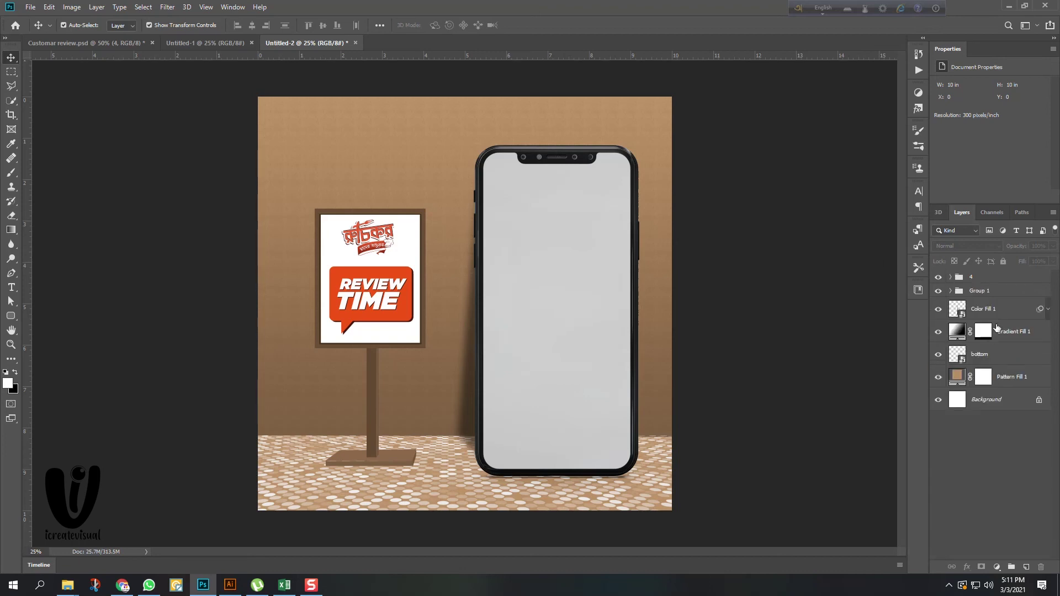
On a new layer above Color Fill 1, outline a narrow shadow path beside the sign post, bending at the floor line toward the post's foot.
{"action": "left_click", "coordinate": [999, 310]}
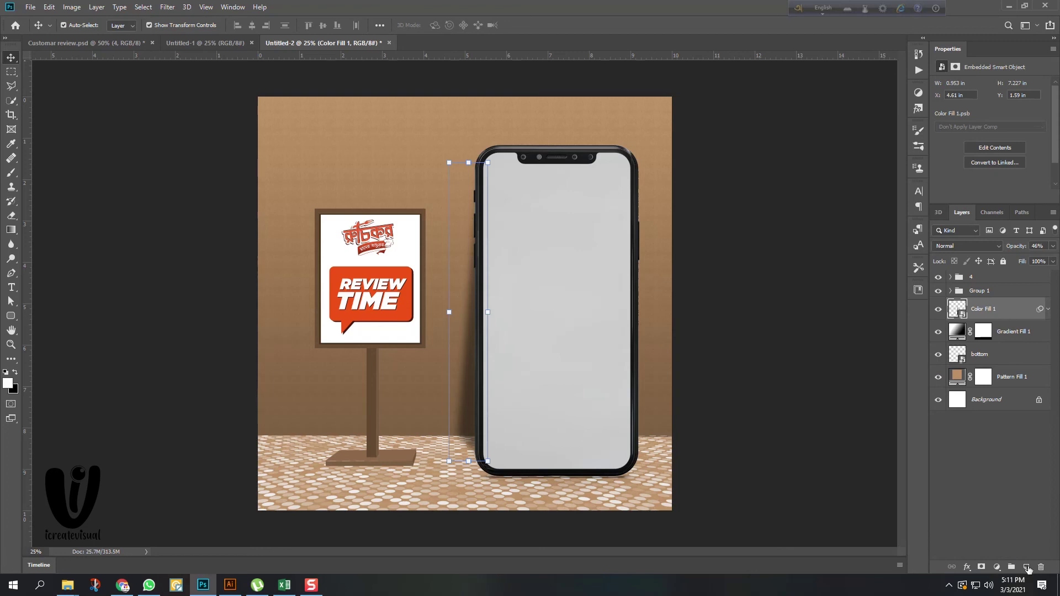
{"action": "left_click", "coordinate": [1027, 568]}
{"action": "key", "text": "p"}
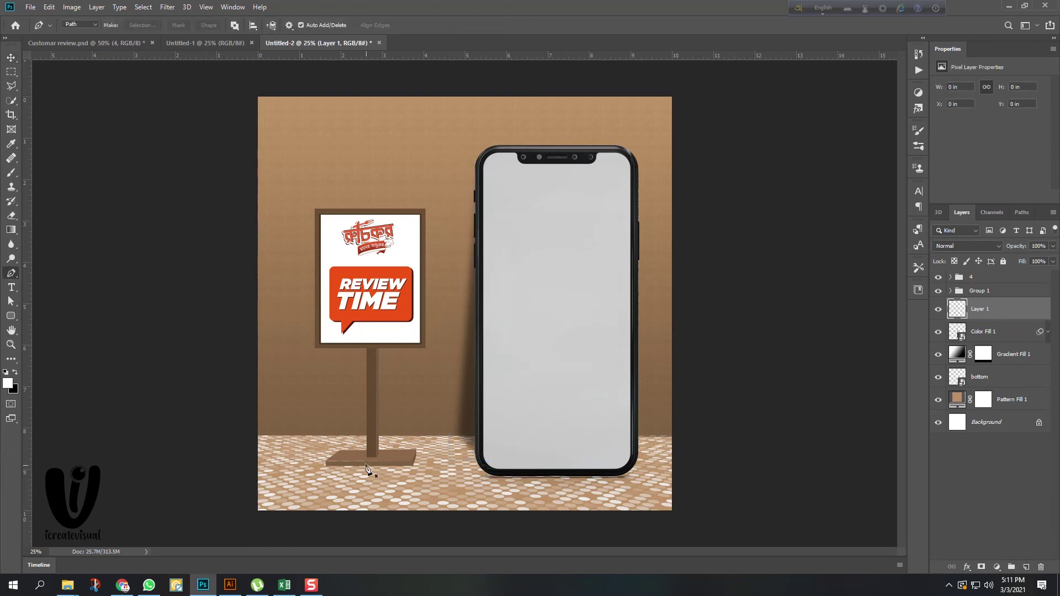
{"action": "scroll", "coordinate": [367, 470], "scroll_direction": "up", "scroll_amount": 1}
{"action": "left_click", "coordinate": [366, 453]}
{"action": "left_click", "coordinate": [354, 427]}
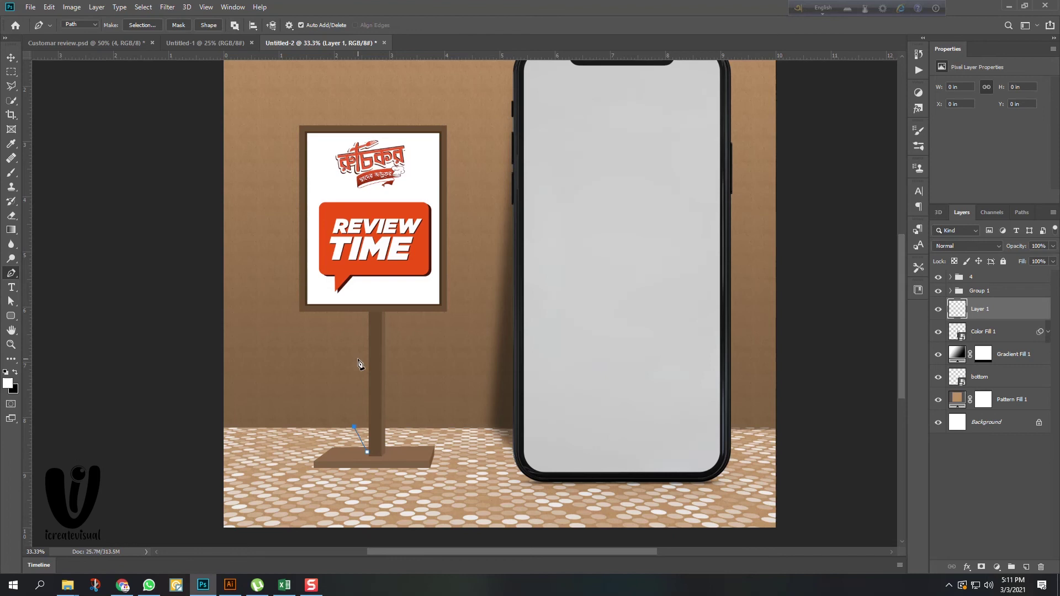
{"action": "left_click", "coordinate": [358, 312]}
{"action": "scroll", "coordinate": [356, 318], "scroll_direction": "up", "scroll_amount": 2}
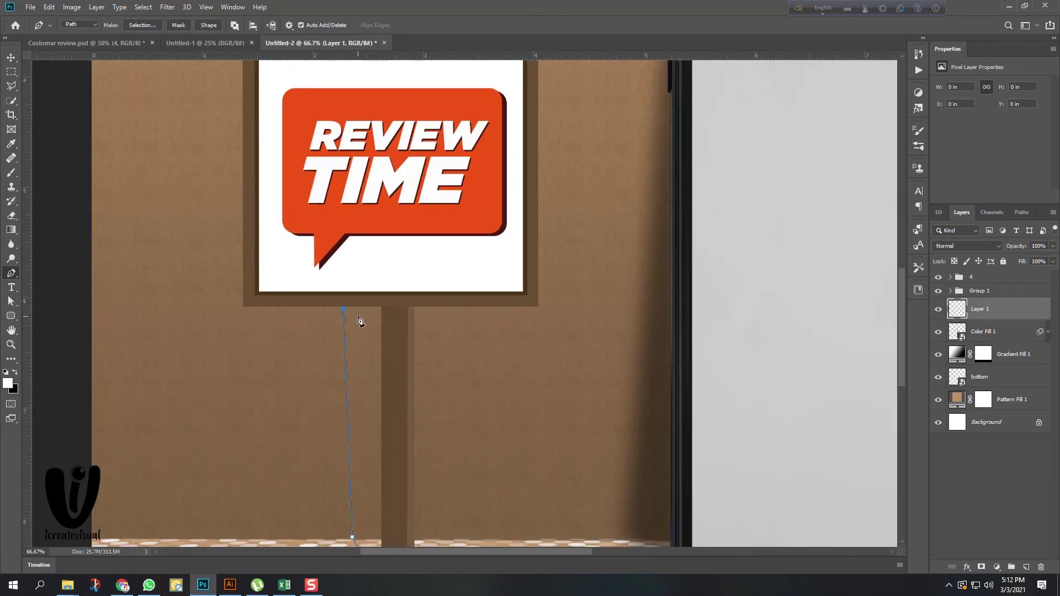
{"action": "left_click", "coordinate": [359, 308]}
{"action": "scroll", "coordinate": [358, 341], "scroll_direction": "down", "scroll_amount": 2}
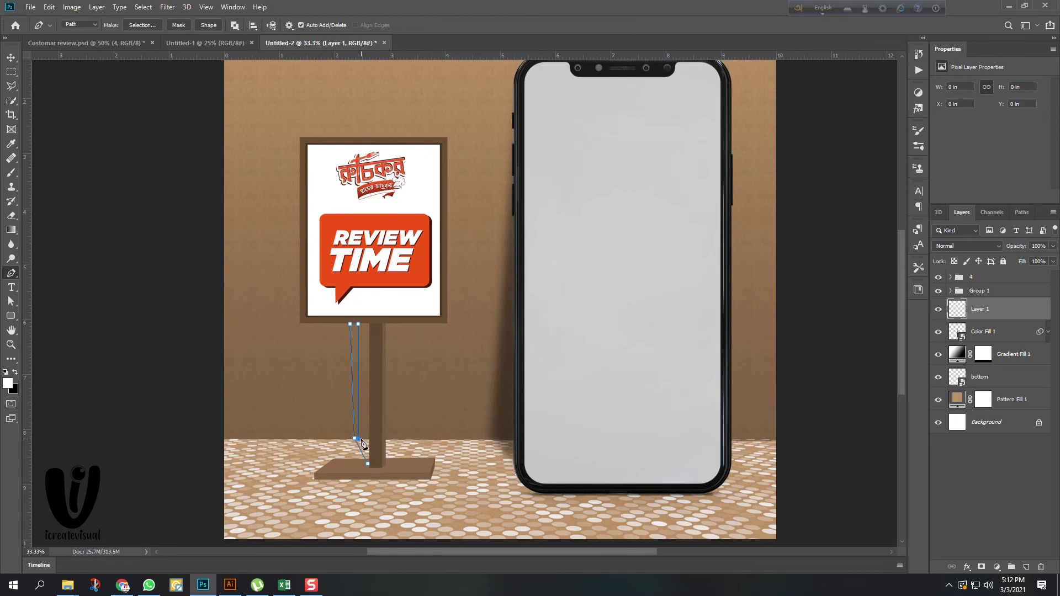
{"action": "scroll", "coordinate": [359, 444], "scroll_direction": "up", "scroll_amount": 2}
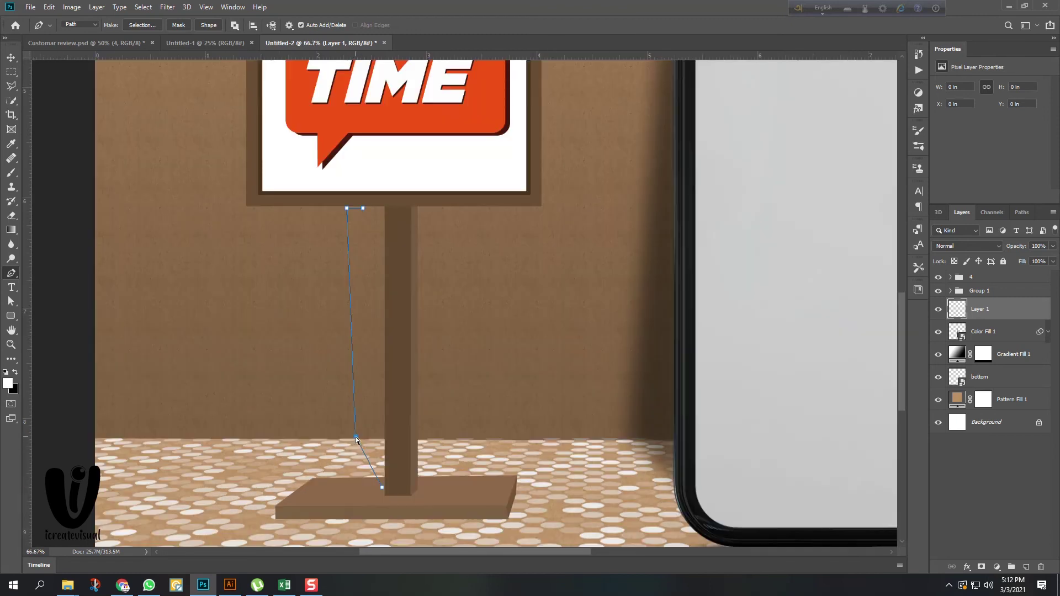
{"action": "left_click_drag", "start_coordinate": [356, 437], "coordinate": [351, 435]}
{"action": "left_click", "coordinate": [362, 437]}
{"action": "left_click", "coordinate": [391, 478]}
{"action": "left_click", "coordinate": [383, 489]}
Convert the post shadow path to a selection and fill it with a black (#000000) Solid Color layer.
{"action": "scroll", "coordinate": [387, 489], "scroll_direction": "down", "scroll_amount": 2}
{"action": "key", "text": "ctrl+Return"}
{"action": "left_click", "coordinate": [997, 567]}
{"action": "left_click", "coordinate": [989, 379]}
{"action": "left_click_drag", "start_coordinate": [547, 232], "coordinate": [513, 255]}
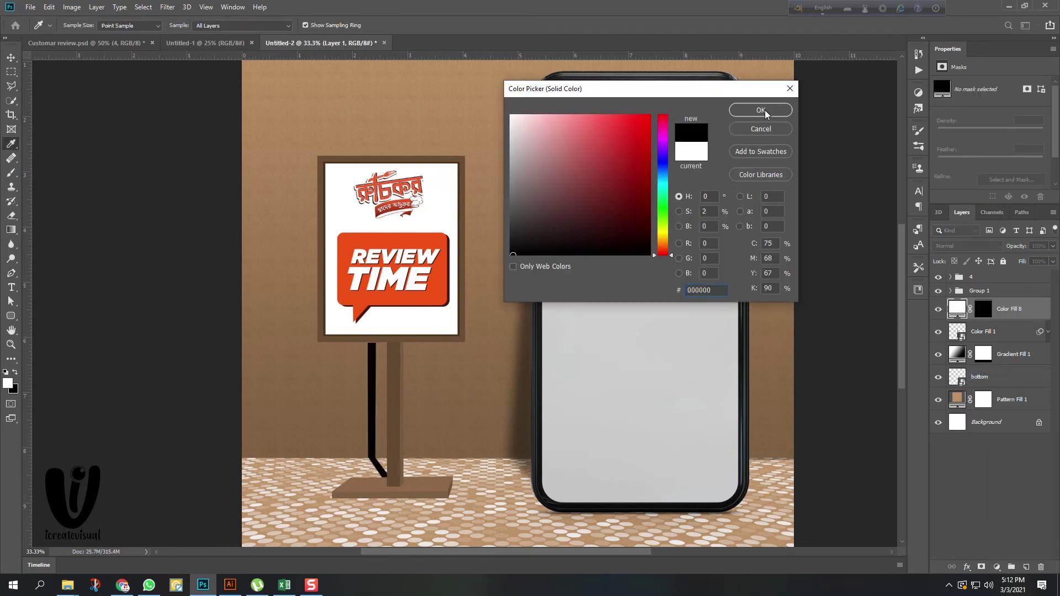
{"action": "left_click", "coordinate": [761, 110]}
Stretch the black post shadow vertically to 101.32% so it meets the underside of the board.
{"action": "key", "text": "v"}
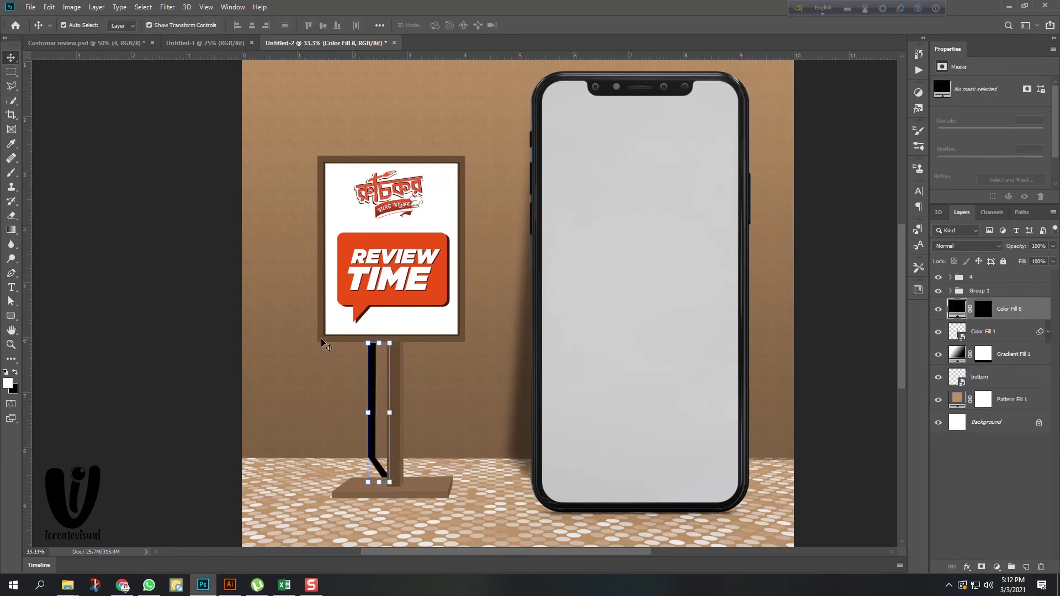
{"action": "scroll", "coordinate": [401, 336], "scroll_direction": "up", "scroll_amount": 4}
{"action": "key", "text": "ctrl+t"}
{"action": "scroll", "coordinate": [318, 348], "scroll_direction": "down", "scroll_amount": 4}
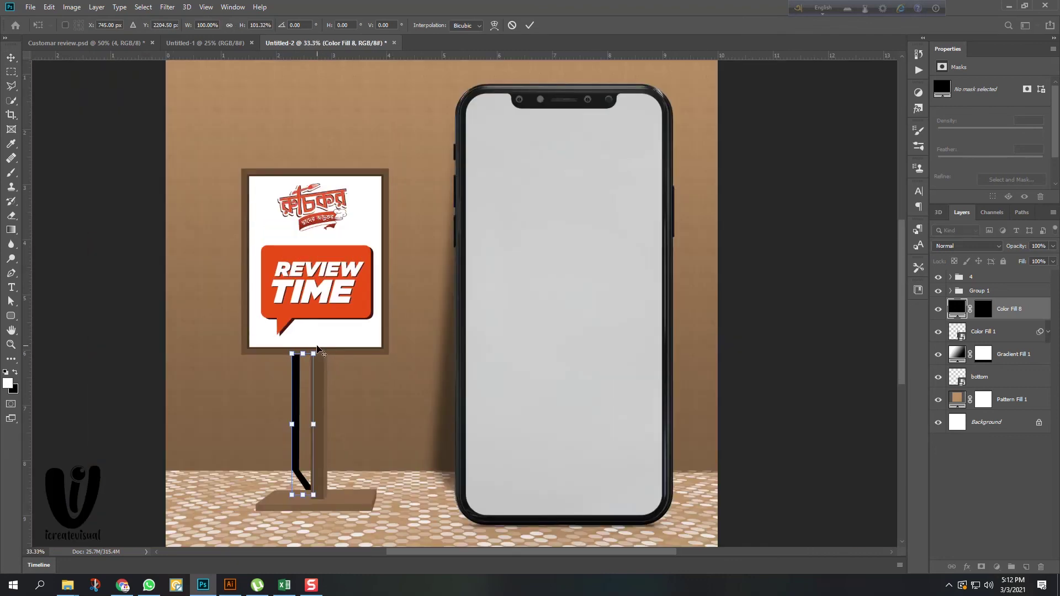
{"action": "left_click", "coordinate": [529, 24]}
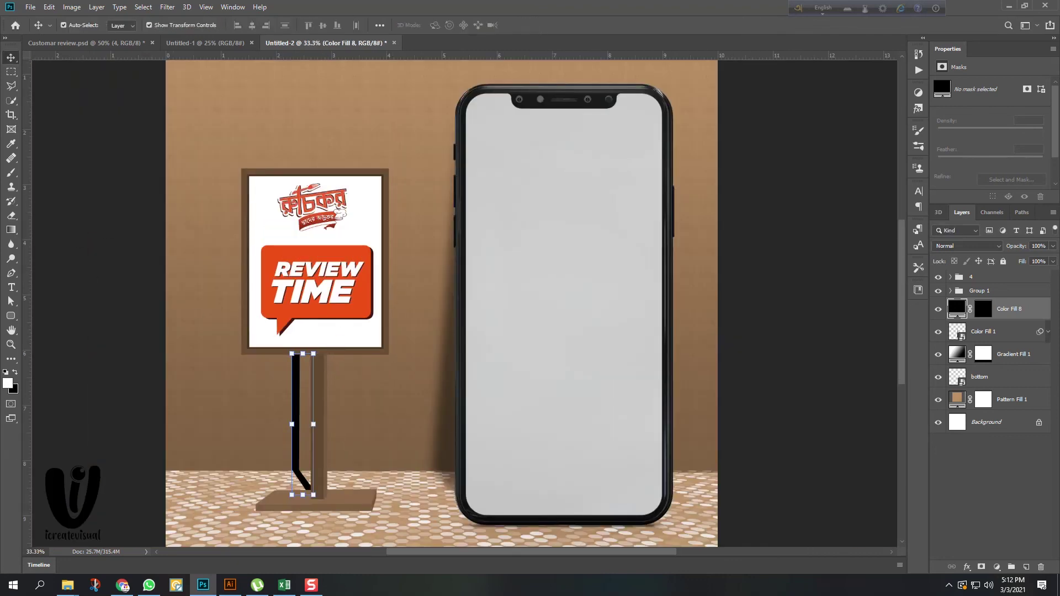
{"action": "left_click", "coordinate": [167, 6]}
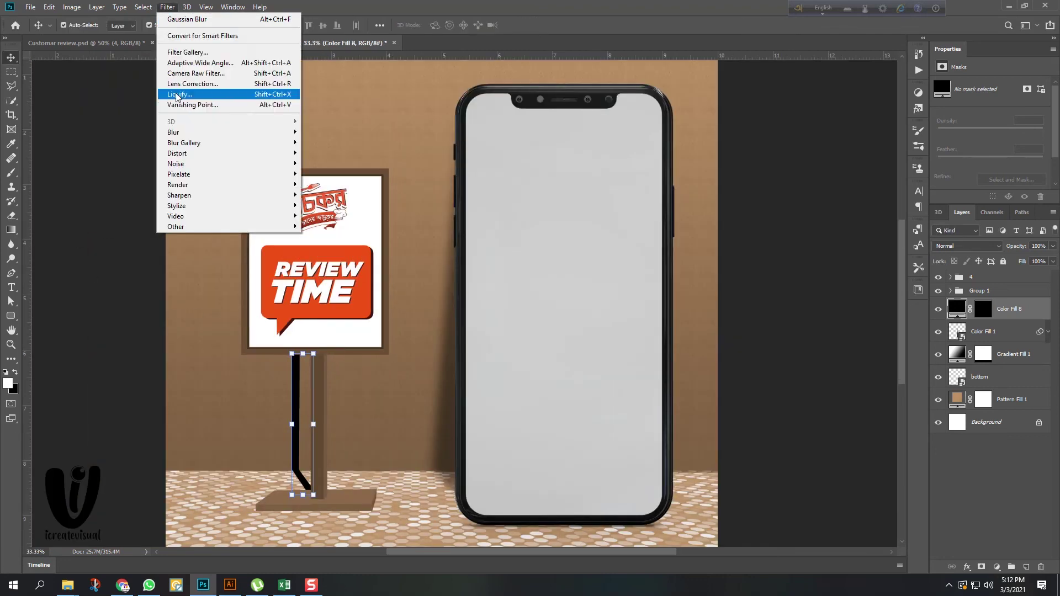
{"action": "left_click", "coordinate": [763, 304]}
{"action": "scroll", "coordinate": [261, 338], "scroll_direction": "down", "scroll_amount": 1}
{"action": "scroll", "coordinate": [292, 335], "scroll_direction": "up", "scroll_amount": 1}
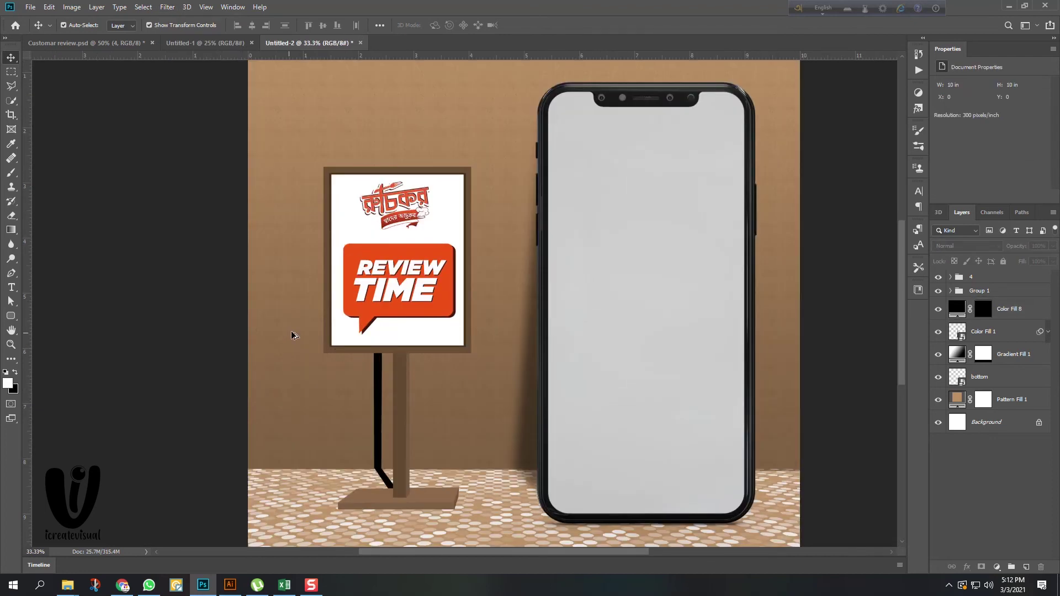
Above the Color Fill 1 layer, draw a closed Pen path for the board's shadow, offset outward along its left side and bottom edge.
{"action": "left_click", "coordinate": [1015, 338]}
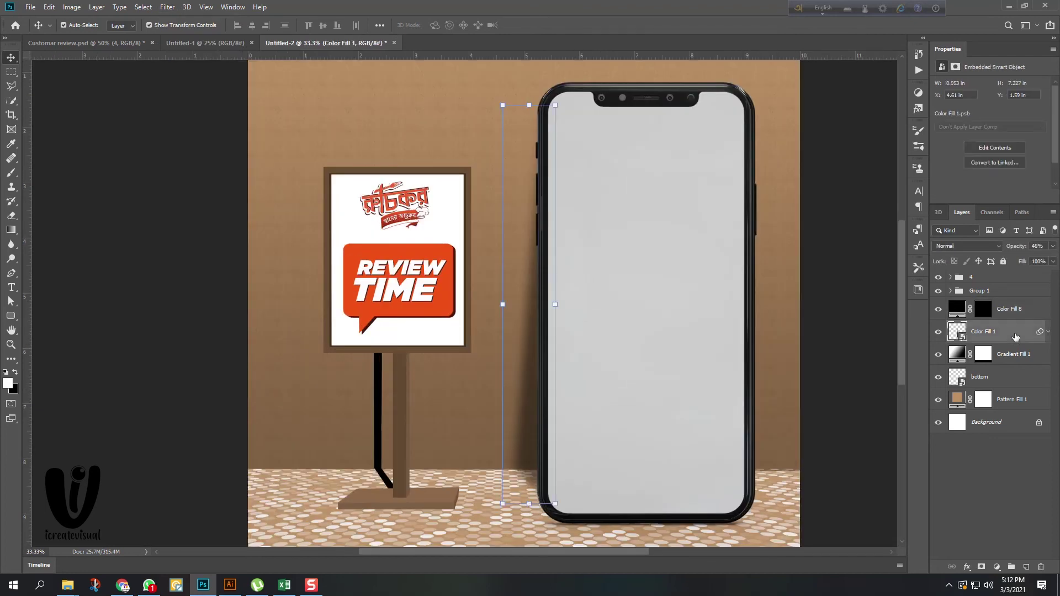
{"action": "left_click", "coordinate": [11, 273]}
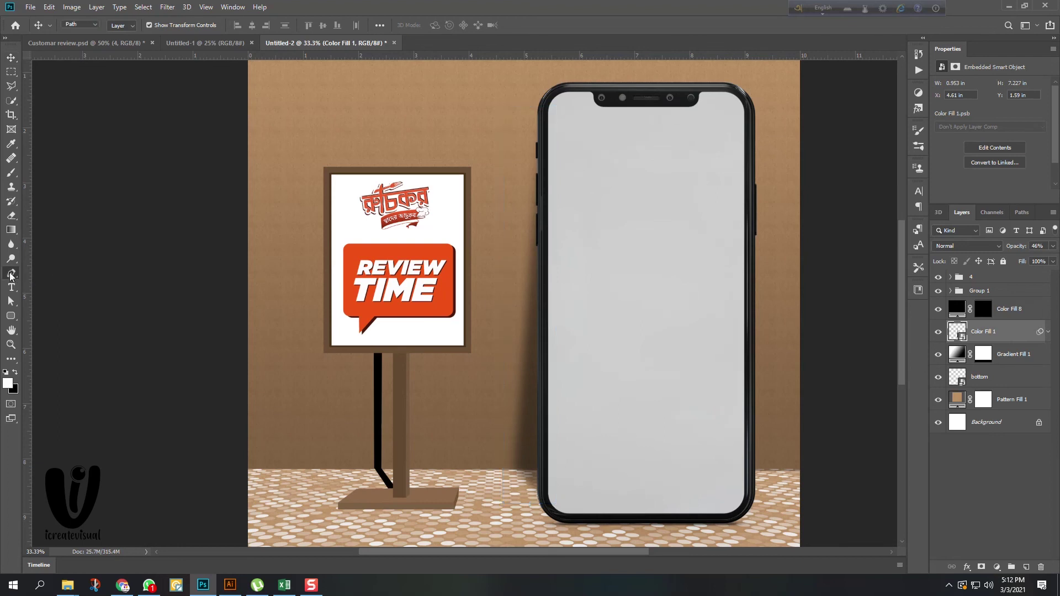
{"action": "scroll", "coordinate": [331, 199], "scroll_direction": "up", "scroll_amount": 1}
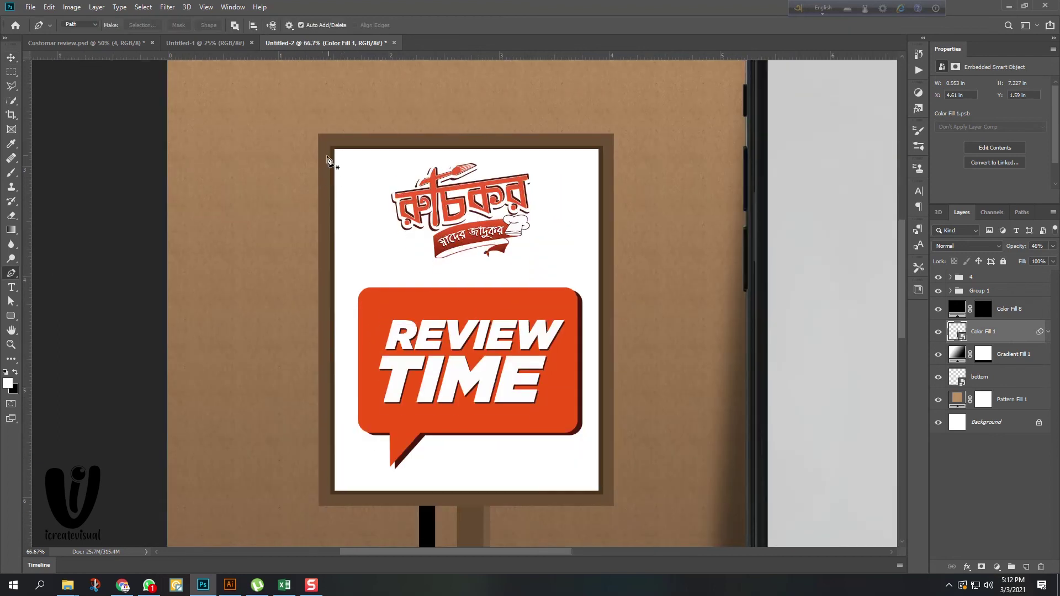
{"action": "left_click", "coordinate": [318, 161]}
{"action": "scroll", "coordinate": [304, 165], "scroll_direction": "down", "scroll_amount": 2}
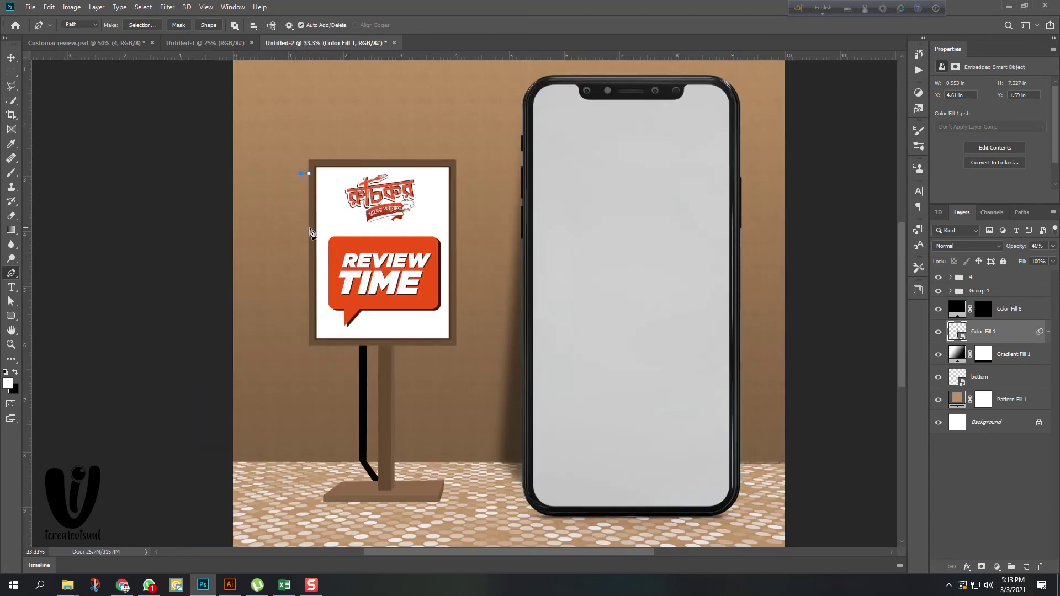
{"action": "scroll", "coordinate": [284, 254], "scroll_direction": "up", "scroll_amount": 1}
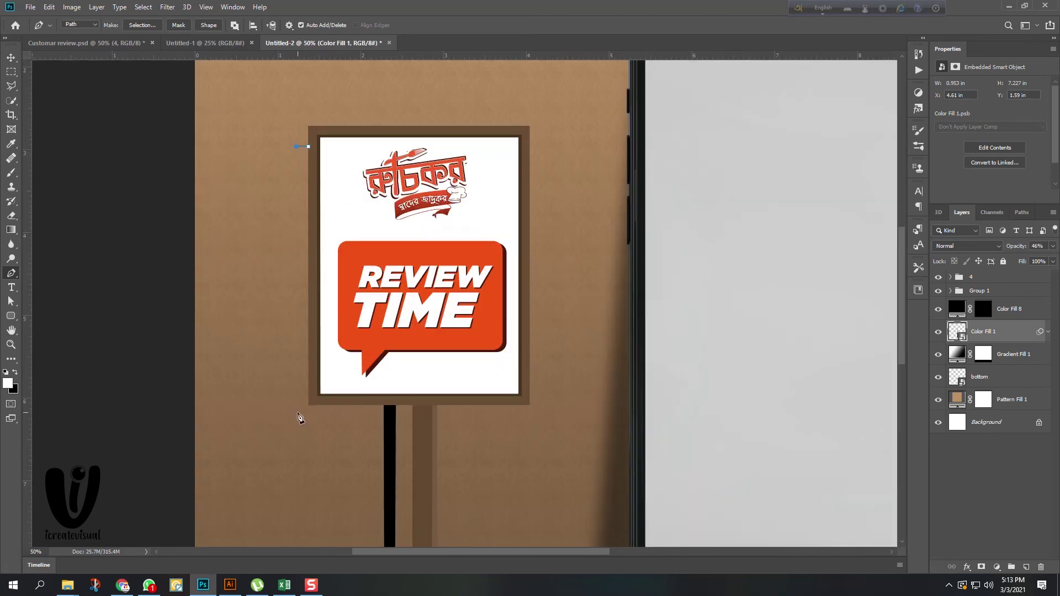
{"action": "left_click", "coordinate": [296, 414]}
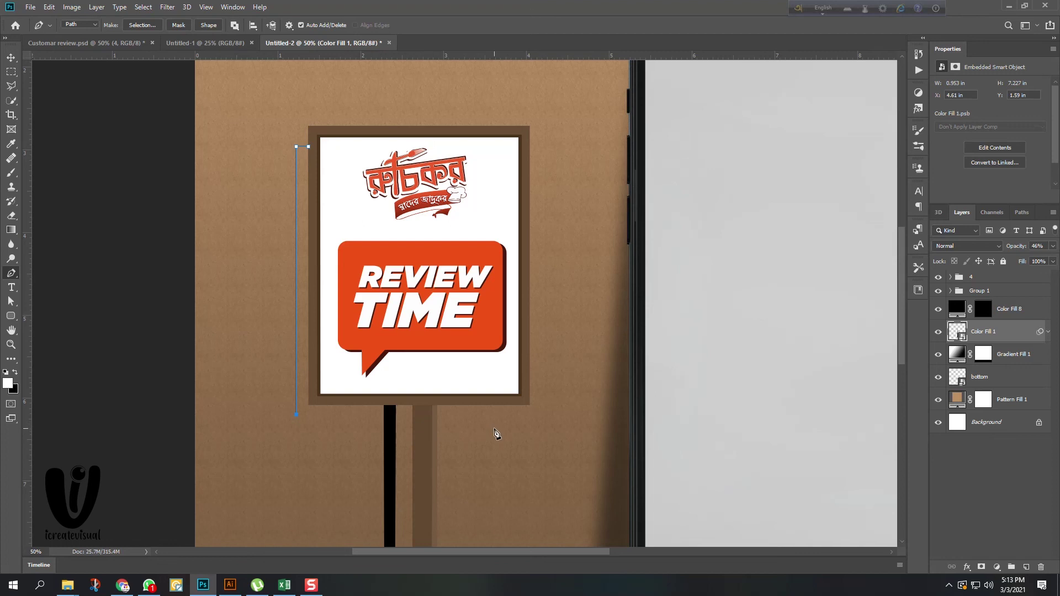
{"action": "left_click", "coordinate": [506, 414]}
{"action": "left_click", "coordinate": [512, 399]}
{"action": "left_click", "coordinate": [314, 399]}
Convert the board shadow path to a selection and fill it with a black (#000000) Solid Color layer.
{"action": "key", "text": "ctrl+Return"}
{"action": "left_click", "coordinate": [997, 567]}
{"action": "left_click", "coordinate": [989, 372]}
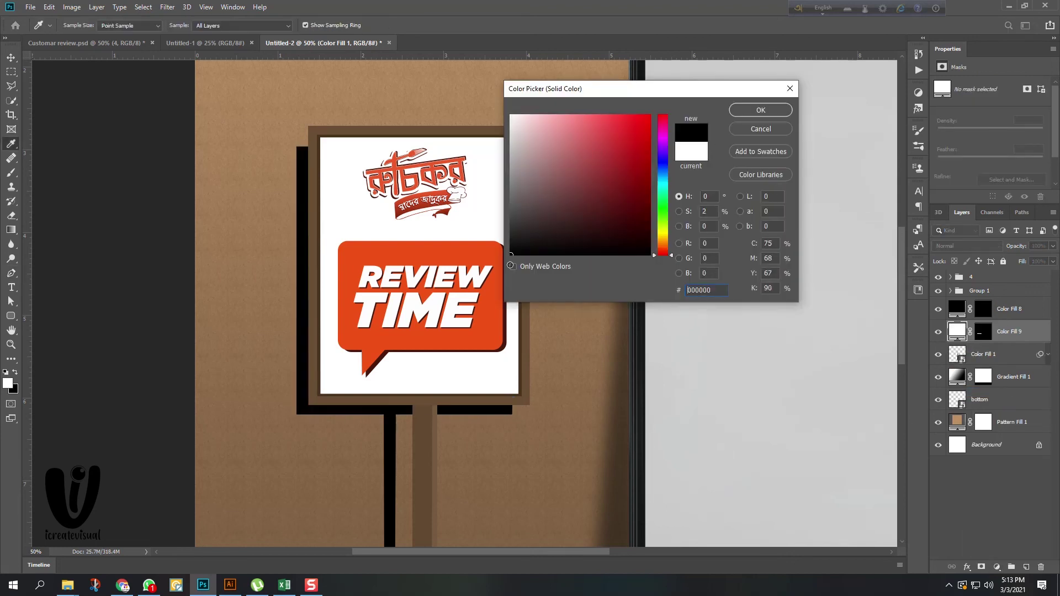
{"action": "left_click", "coordinate": [761, 111]}
{"action": "key", "text": "ctrl+minus"}
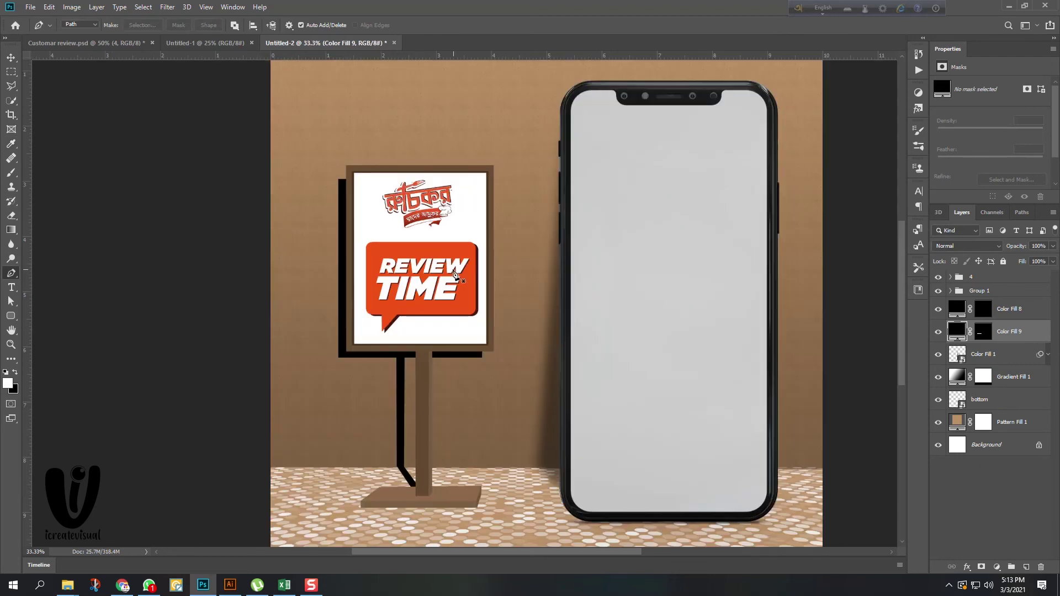
Convert the post shadow layer Color Fill 8 to a smart object and apply a Gaussian Blur with a 41.5-pixel radius.
{"action": "left_click", "coordinate": [1030, 311]}
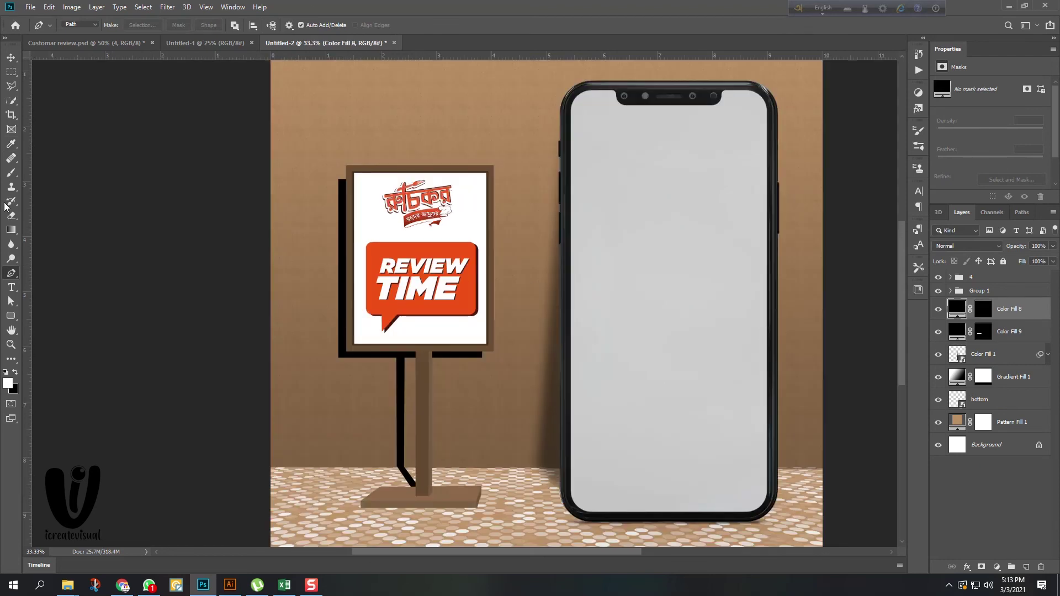
{"action": "left_click", "coordinate": [167, 7]}
{"action": "mouse_move", "coordinate": [193, 133]}
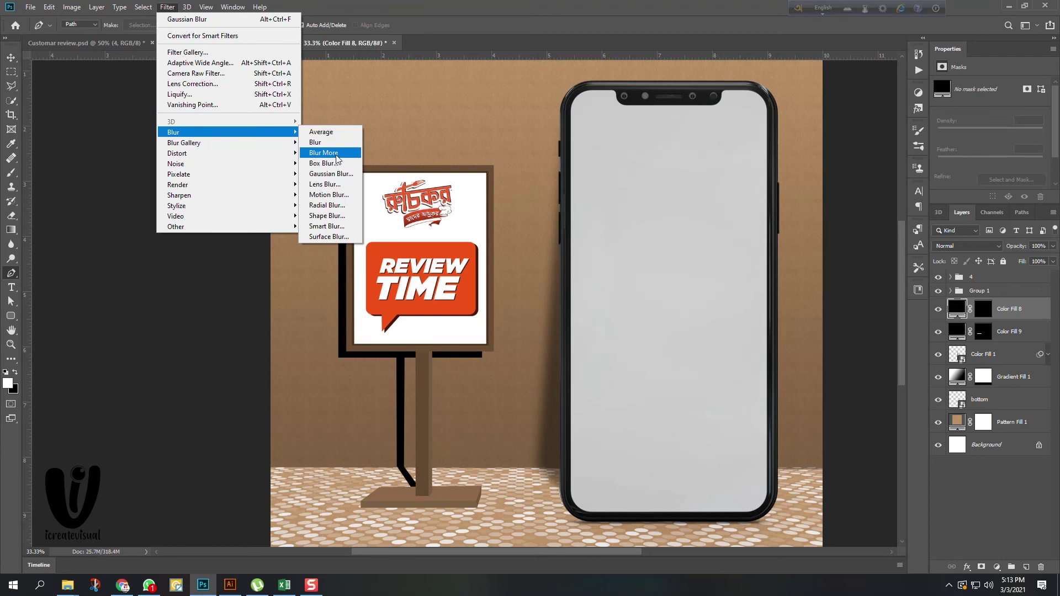
{"action": "left_click", "coordinate": [326, 176]}
{"action": "left_click", "coordinate": [548, 218]}
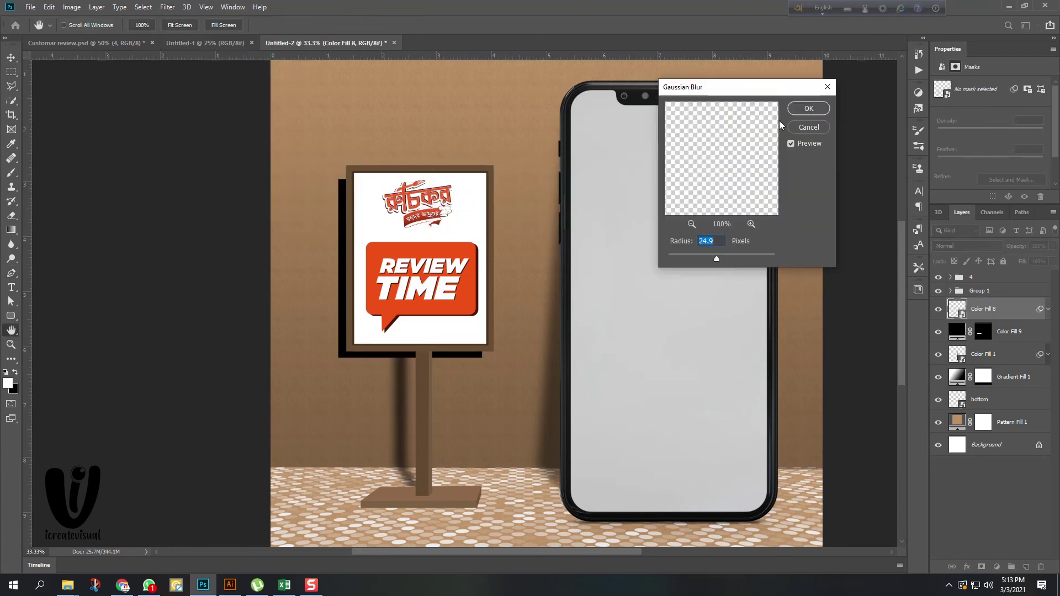
{"action": "left_click_drag", "start_coordinate": [710, 259], "coordinate": [724, 259]}
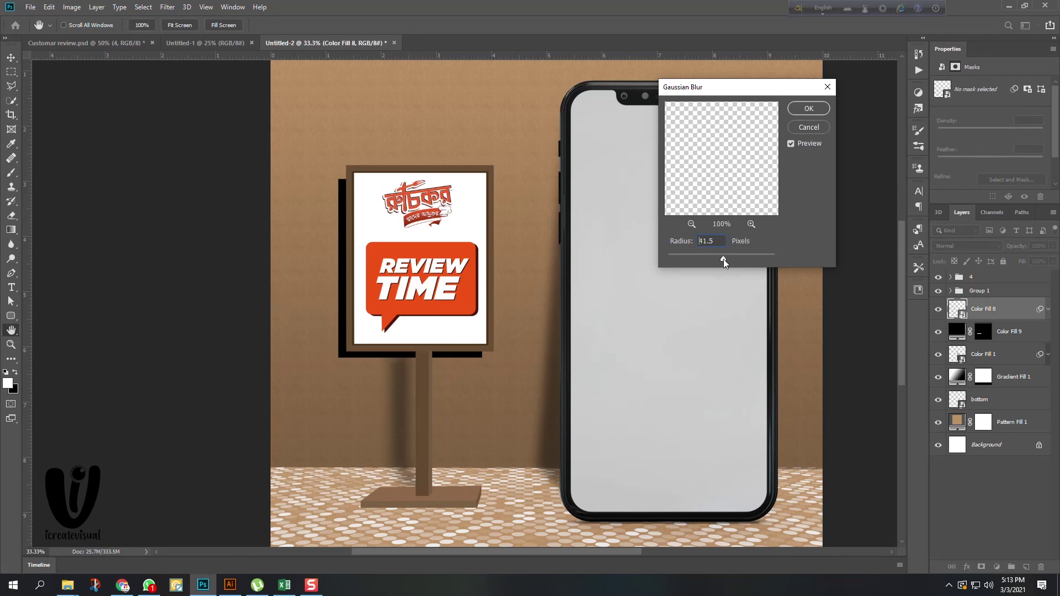
{"action": "left_click", "coordinate": [809, 109]}
Expand Group 1, move the blurred post shadow into it directly beneath Color Fill 7, and collapse its smart filter list.
{"action": "left_click", "coordinate": [951, 291]}
{"action": "scroll", "coordinate": [991, 327], "scroll_direction": "down", "scroll_amount": 7}
{"action": "scroll", "coordinate": [1020, 429], "scroll_direction": "up", "scroll_amount": 3}
{"action": "left_click_drag", "start_coordinate": [1013, 531], "coordinate": [1014, 434]}
{"action": "left_click", "coordinate": [1049, 401]}
Convert the board shadow layer Color Fill 9 to a smart object and soften it with a Gaussian Blur.
{"action": "left_click", "coordinate": [10, 58]}
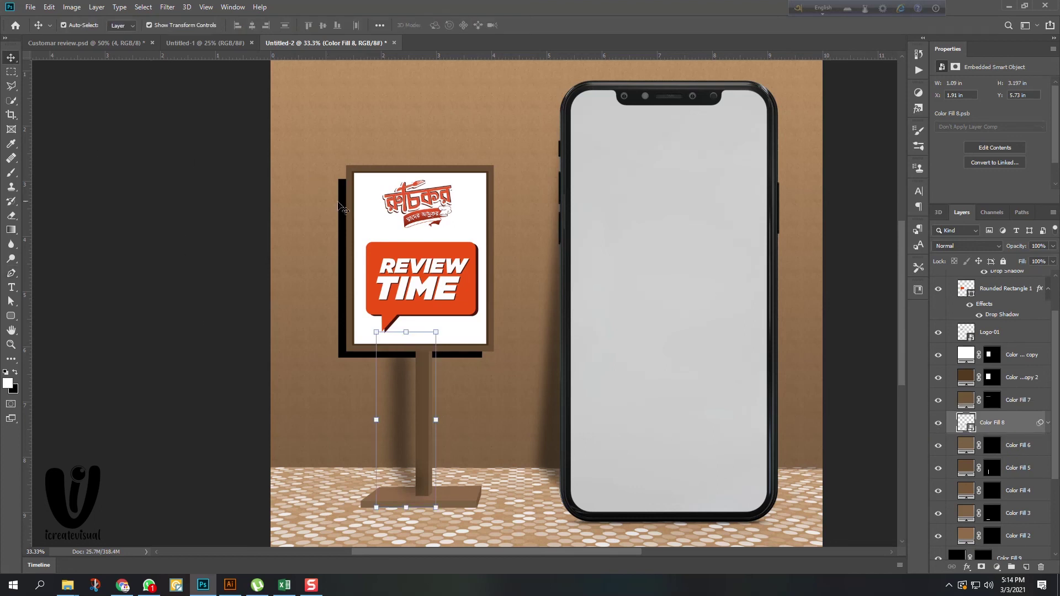
{"action": "left_click", "coordinate": [343, 207]}
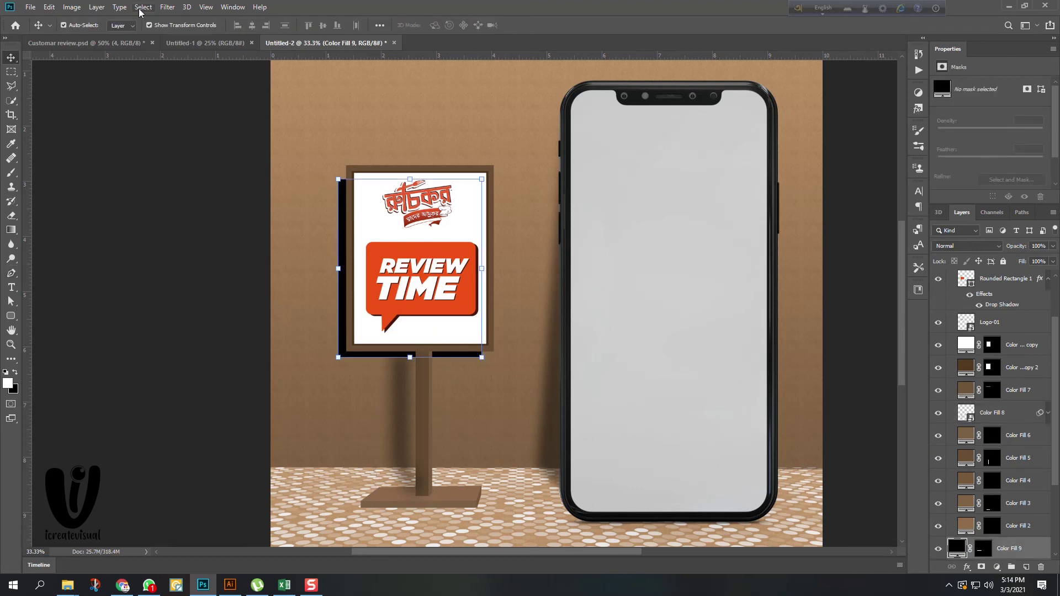
{"action": "left_click", "coordinate": [167, 6]}
{"action": "mouse_move", "coordinate": [218, 133]}
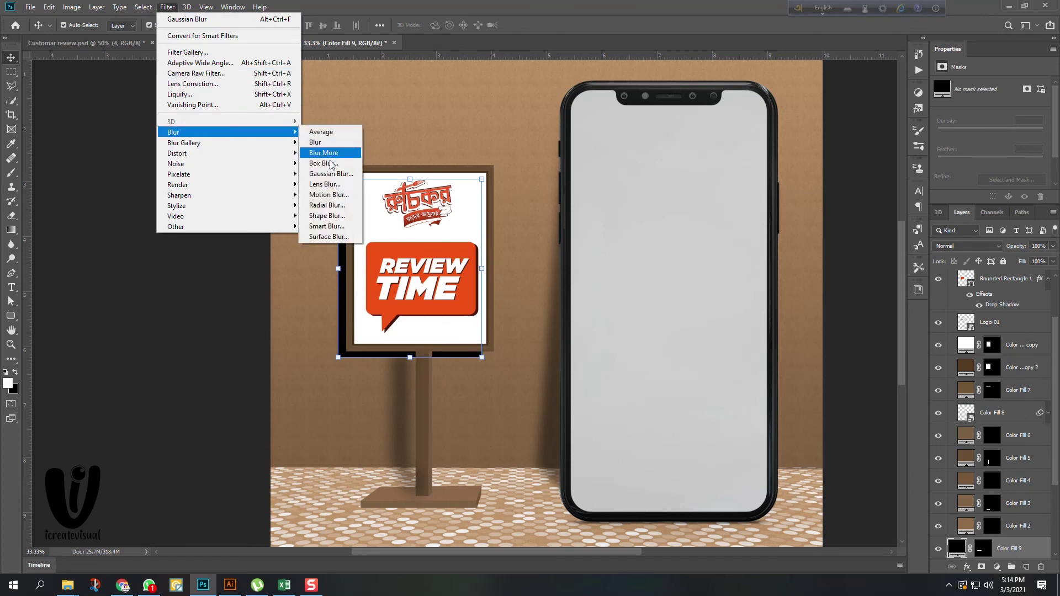
{"action": "left_click", "coordinate": [330, 174]}
{"action": "left_click", "coordinate": [536, 217]}
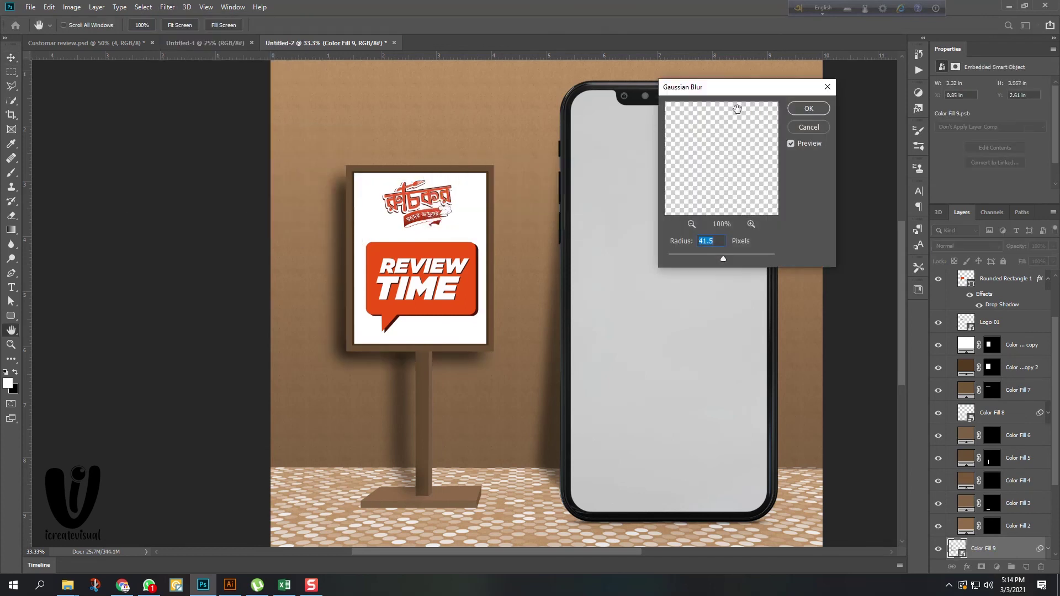
{"action": "left_click_drag", "start_coordinate": [723, 258], "coordinate": [746, 260]}
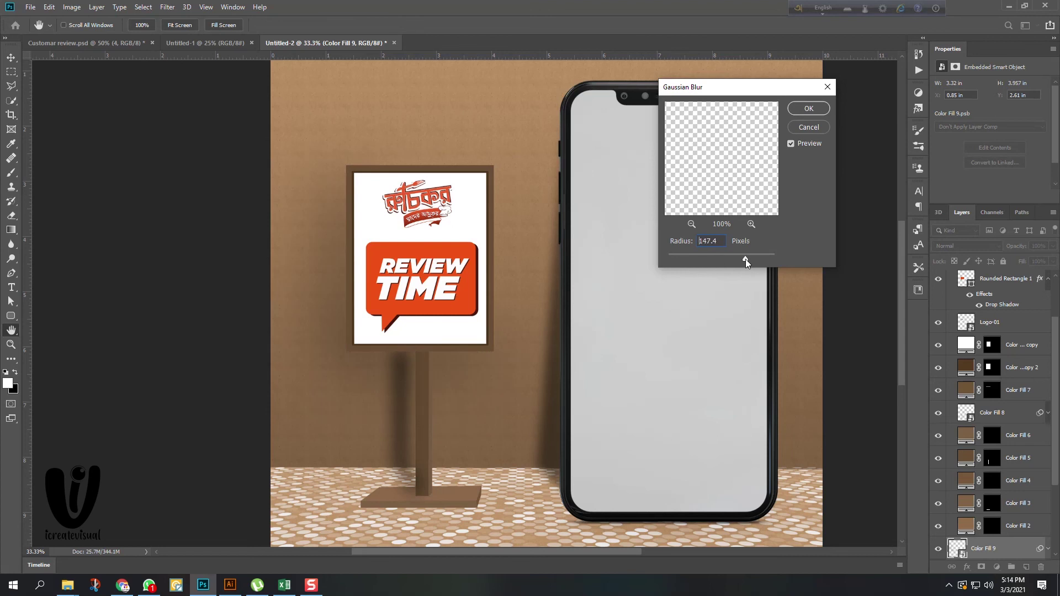
{"action": "left_click", "coordinate": [809, 109]}
{"action": "key", "text": "v"}
{"action": "key", "text": "ctrl+minus"}
{"action": "key", "text": "ctrl+plus"}
{"action": "left_click", "coordinate": [774, 236]}
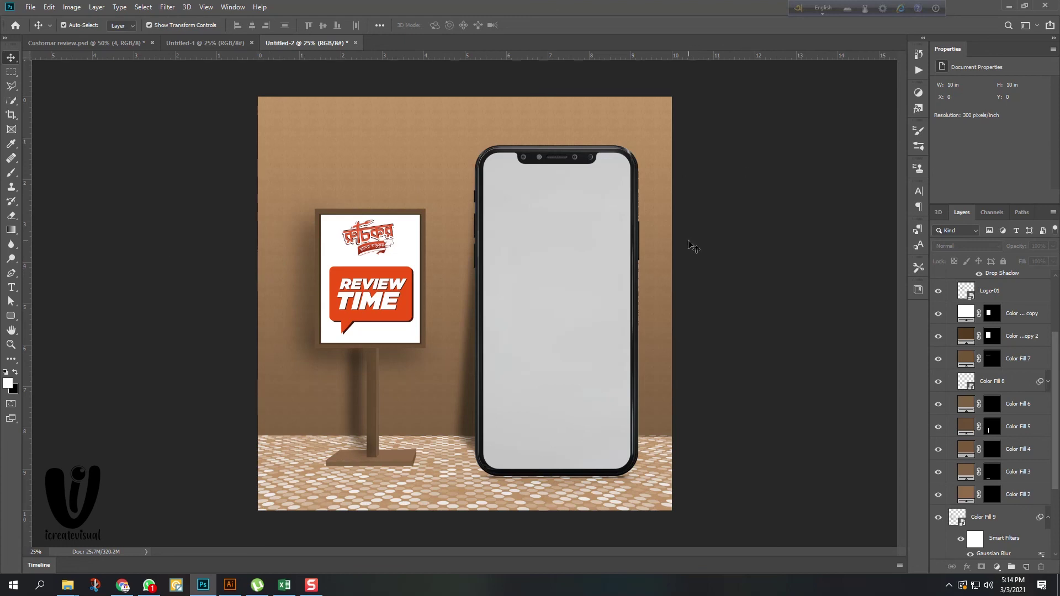
Change the board frame's fill colour, layer Color Fill 7, to light tan #d8a375.
{"action": "left_click", "coordinate": [426, 218]}
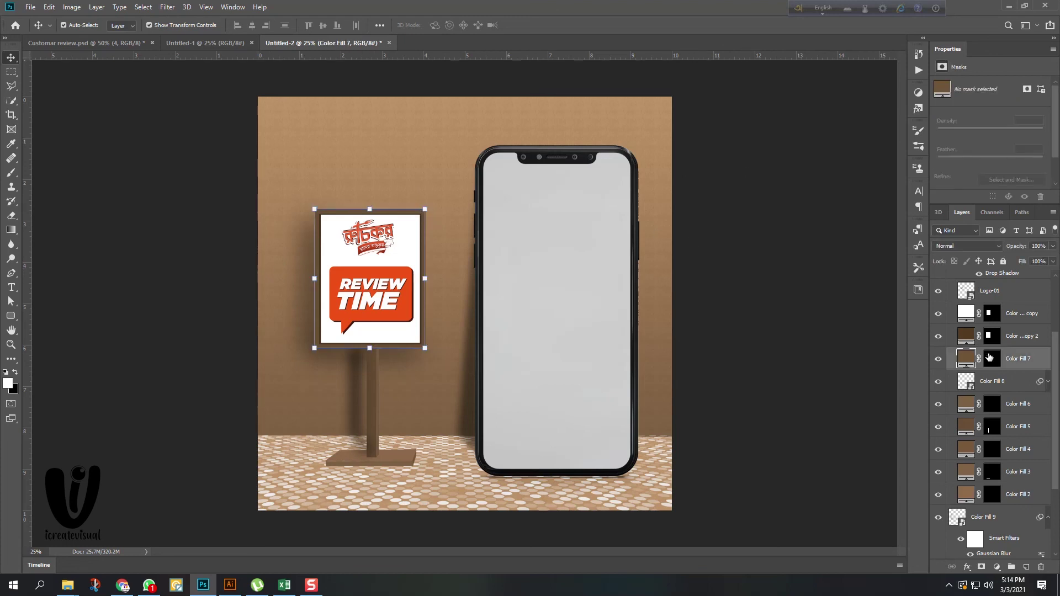
{"action": "double_click", "coordinate": [965, 359]}
{"action": "left_click", "coordinate": [373, 432]}
{"action": "mouse_move", "coordinate": [591, 238]}
{"action": "left_mouse_down"}
{"action": "mouse_move", "coordinate": [546, 222]}
{"action": "mouse_move", "coordinate": [506, 232]}
{"action": "mouse_move", "coordinate": [514, 253]}
{"action": "mouse_move", "coordinate": [512, 208]}
{"action": "mouse_move", "coordinate": [588, 215]}
{"action": "mouse_move", "coordinate": [596, 146]}
{"action": "mouse_move", "coordinate": [605, 163]}
{"action": "mouse_move", "coordinate": [574, 136]}
{"action": "left_mouse_up"}
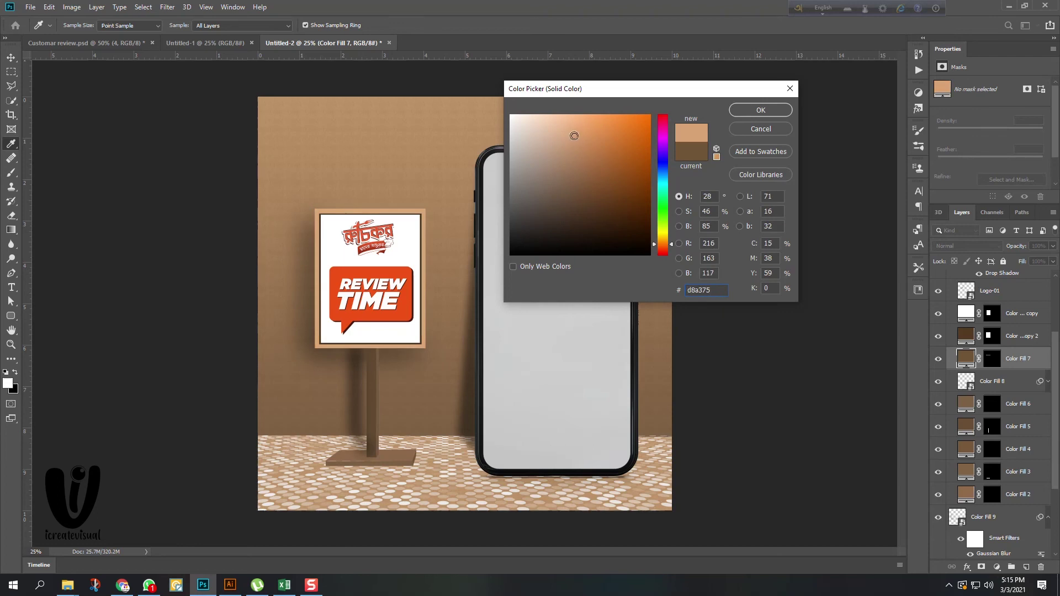
{"action": "left_click", "coordinate": [787, 110]}
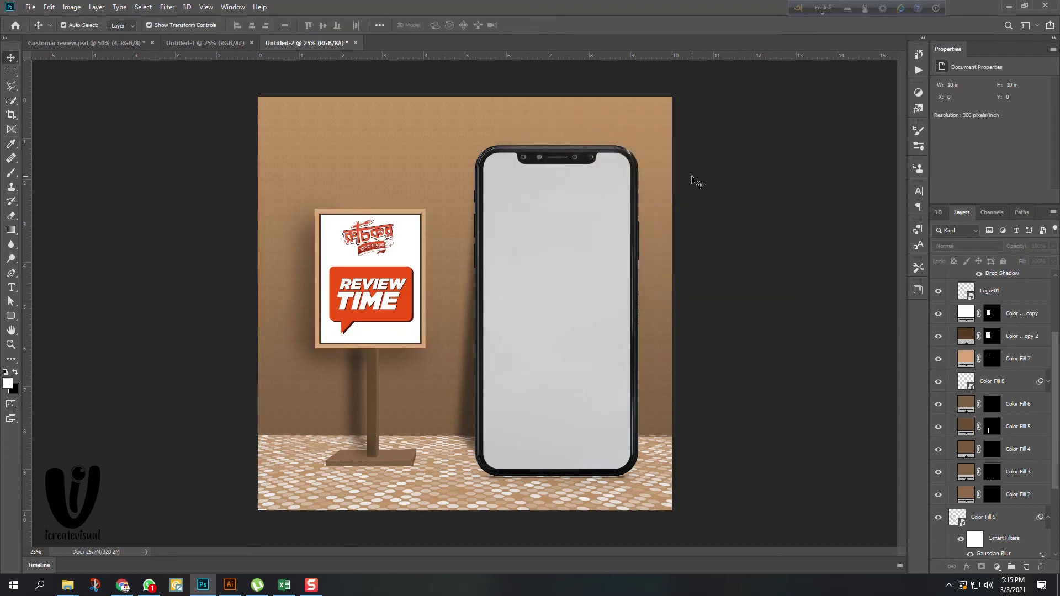
Above layer Color Fill 7 copy 2, trace a closed pen path for a thin beveled edge along the board frame's top and right sides and make it a selection.
{"action": "scroll", "coordinate": [416, 293], "scroll_direction": "up", "scroll_amount": 1}
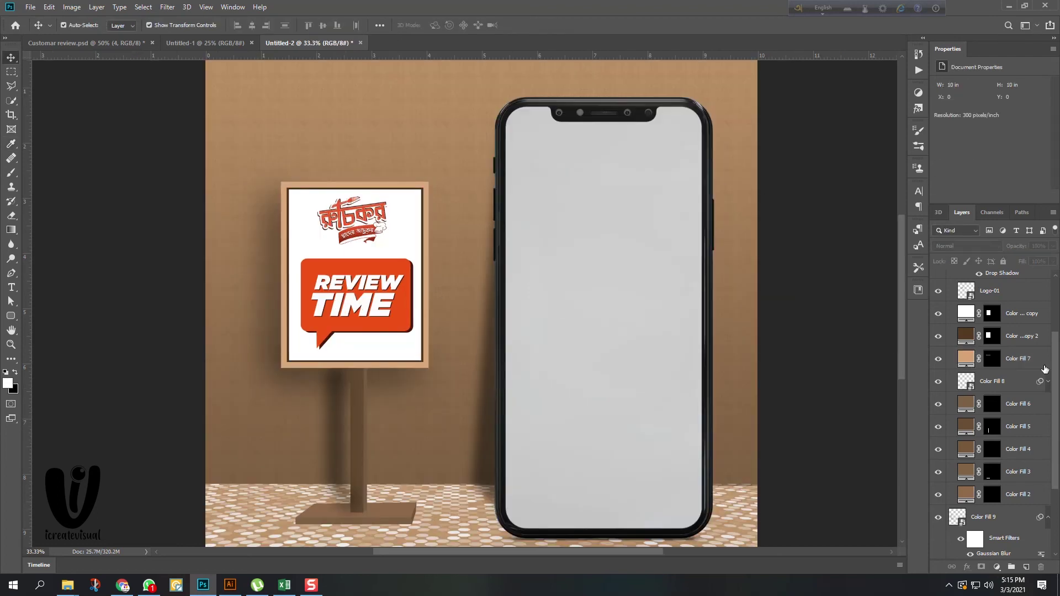
{"action": "left_click", "coordinate": [1021, 333]}
{"action": "key", "text": "p"}
{"action": "left_click", "coordinate": [428, 367]}
{"action": "scroll", "coordinate": [434, 366], "scroll_direction": "up", "scroll_amount": 3}
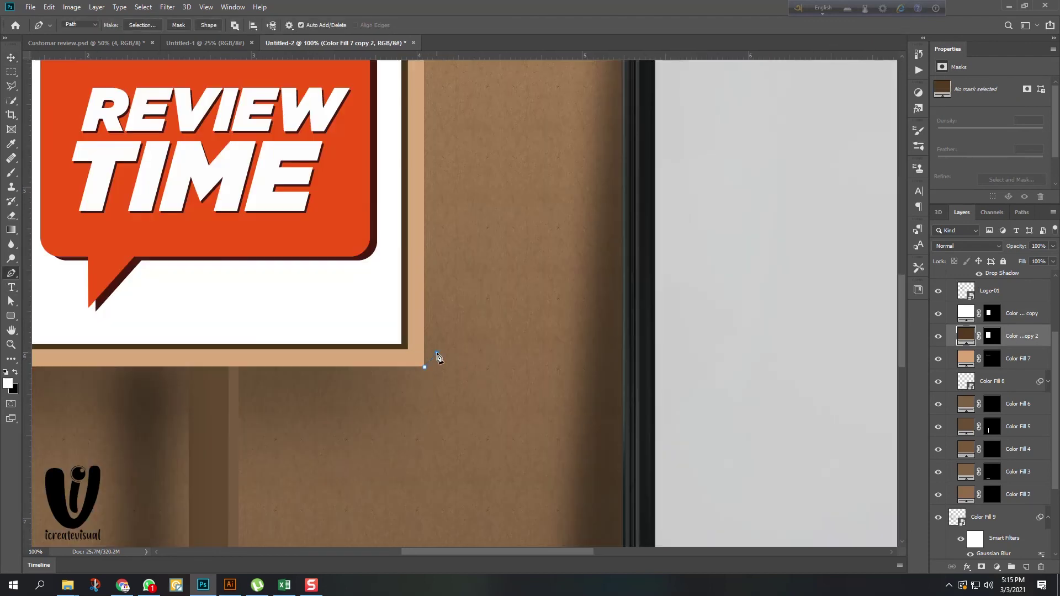
{"action": "scroll", "coordinate": [438, 358], "scroll_direction": "down", "scroll_amount": 4}
{"action": "scroll", "coordinate": [442, 218], "scroll_direction": "up", "scroll_amount": 2}
{"action": "left_click", "coordinate": [436, 210]}
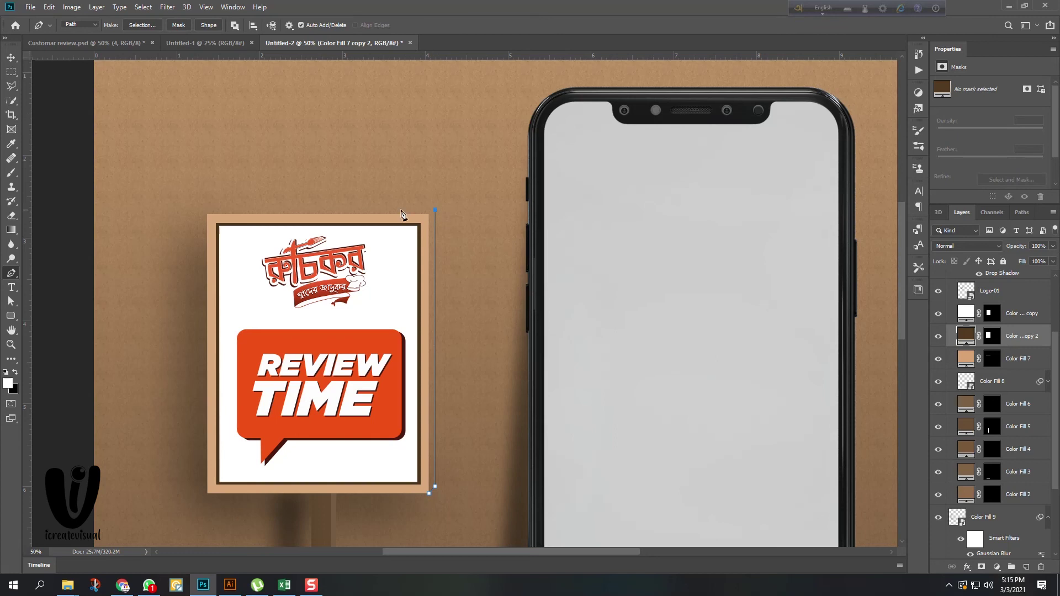
{"action": "left_click", "coordinate": [217, 209]}
{"action": "scroll", "coordinate": [185, 216], "scroll_direction": "up", "scroll_amount": 2}
{"action": "left_click_drag", "start_coordinate": [248, 206], "coordinate": [244, 203]}
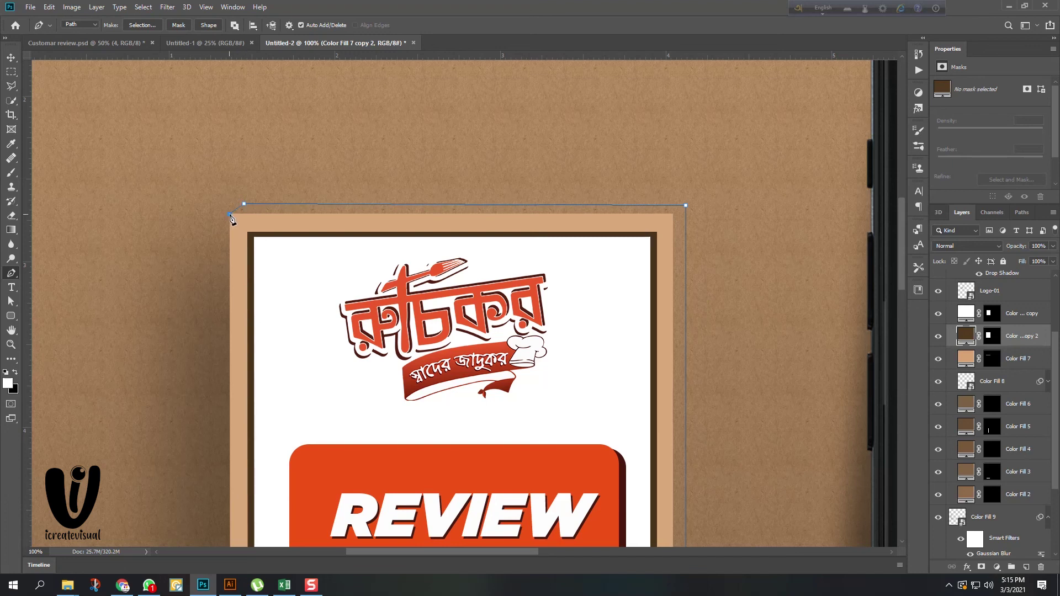
{"action": "left_click", "coordinate": [673, 215]}
{"action": "scroll", "coordinate": [599, 237], "scroll_direction": "down", "scroll_amount": 2}
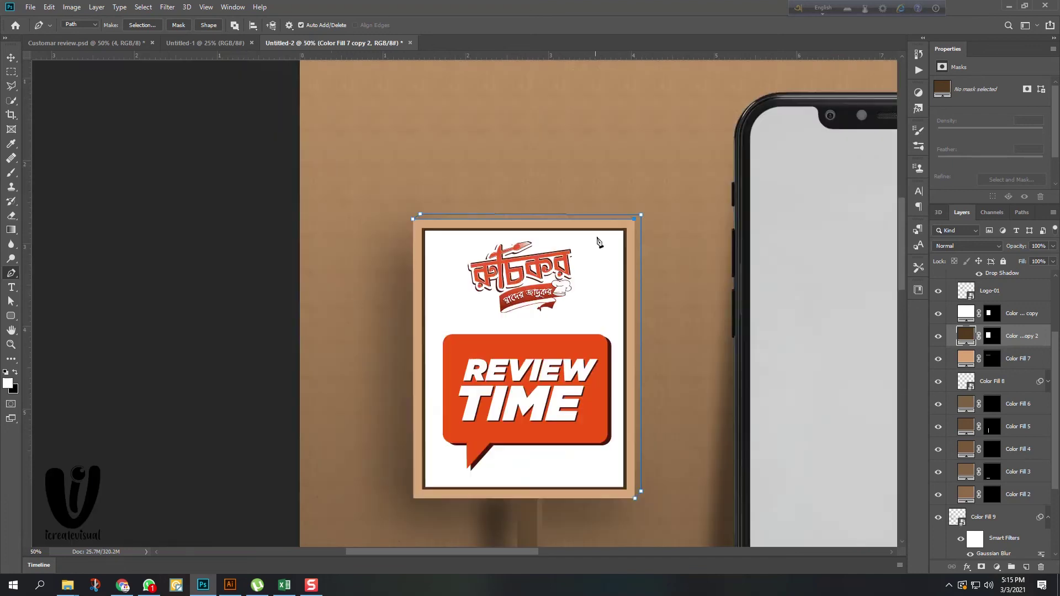
{"action": "scroll", "coordinate": [638, 523], "scroll_direction": "up", "scroll_amount": 2}
{"action": "left_click", "coordinate": [635, 484]}
{"action": "scroll", "coordinate": [549, 443], "scroll_direction": "down", "scroll_amount": 4}
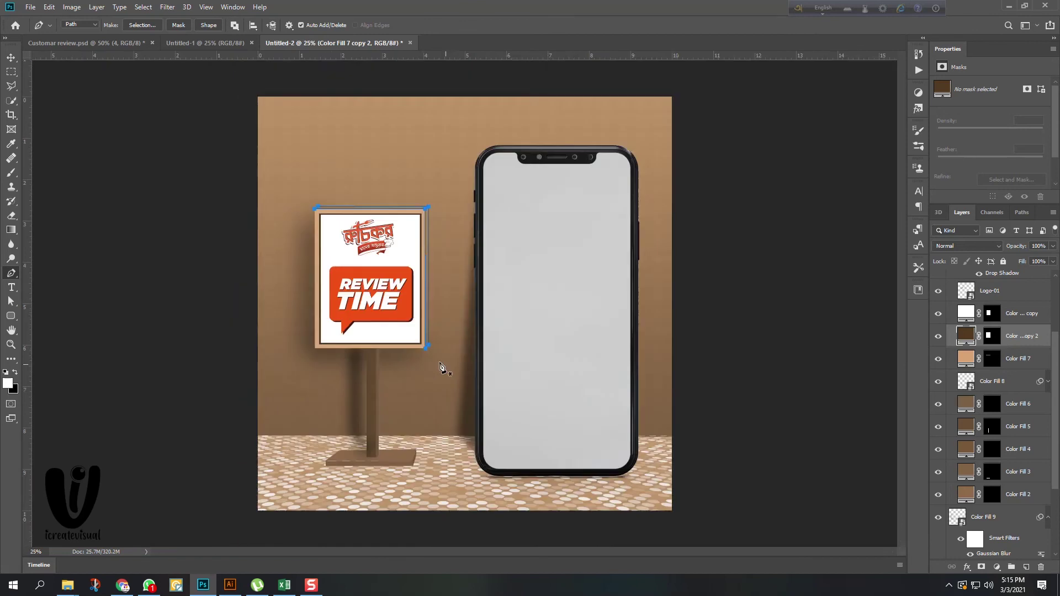
{"action": "scroll", "coordinate": [440, 367], "scroll_direction": "up", "scroll_amount": 1}
Fill the edge selection with a brown #8a5c31 solid colour layer and deselect the layer.
{"action": "left_click", "coordinate": [997, 568]}
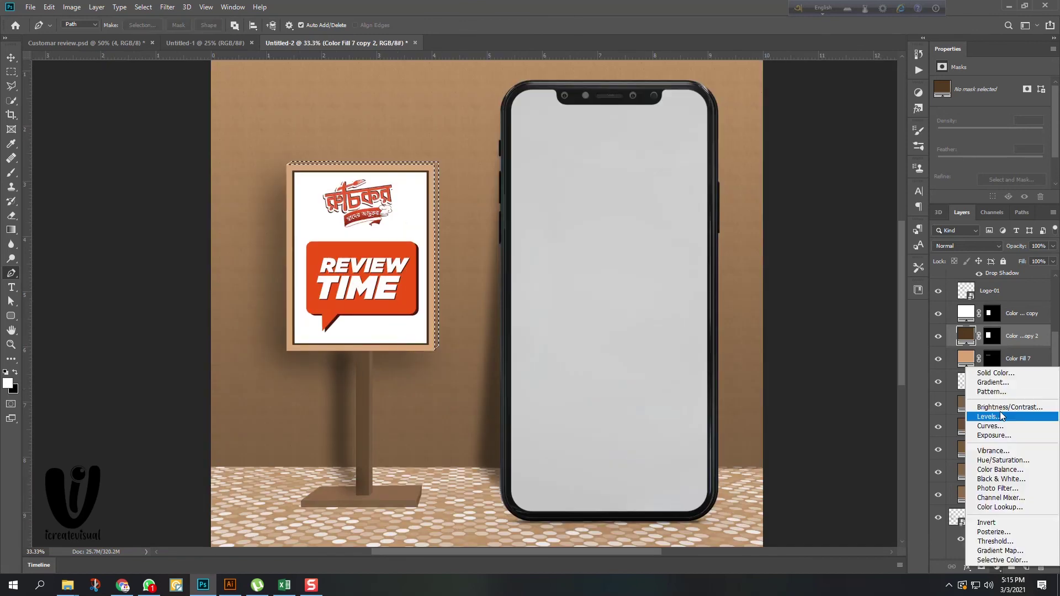
{"action": "left_click", "coordinate": [989, 373]}
{"action": "left_click", "coordinate": [431, 331]}
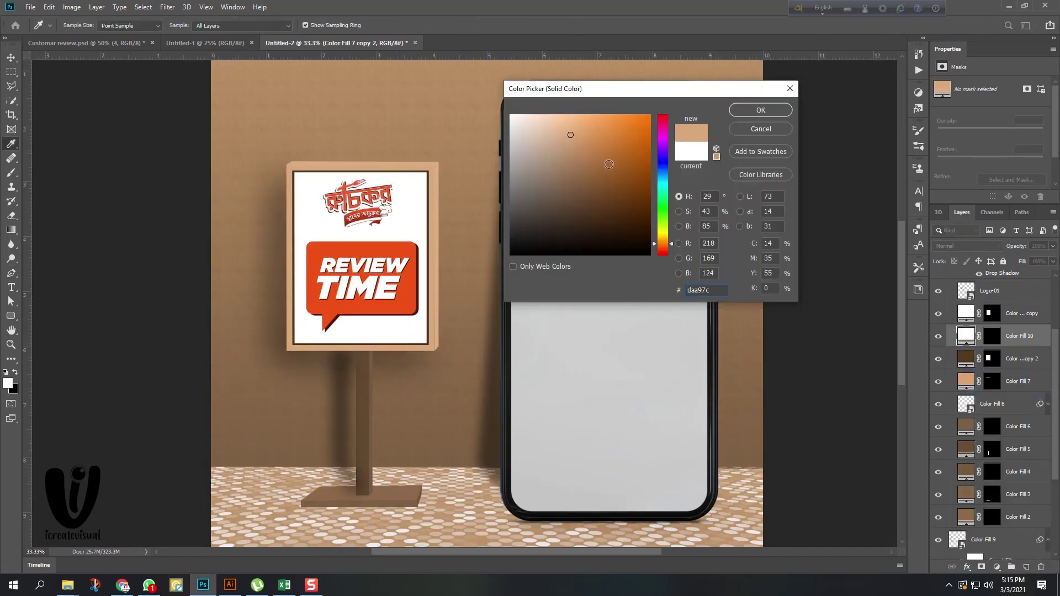
{"action": "mouse_move", "coordinate": [588, 153]}
{"action": "left_mouse_down"}
{"action": "mouse_move", "coordinate": [555, 190]}
{"action": "mouse_move", "coordinate": [535, 177]}
{"action": "mouse_move", "coordinate": [600, 179]}
{"action": "left_mouse_up"}
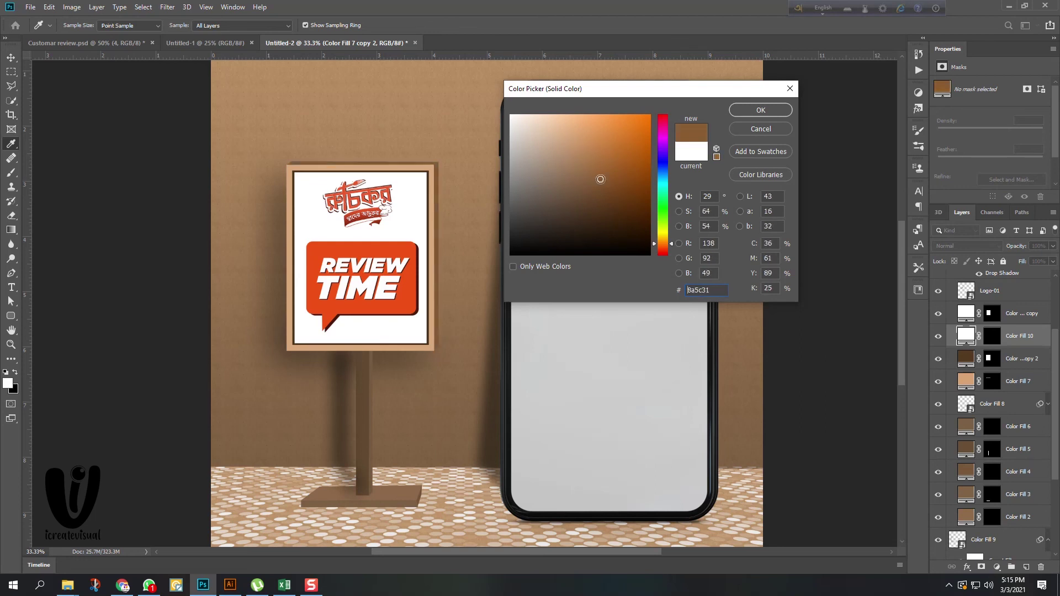
{"action": "left_click", "coordinate": [761, 110]}
{"action": "key", "text": "ctrl+minus"}
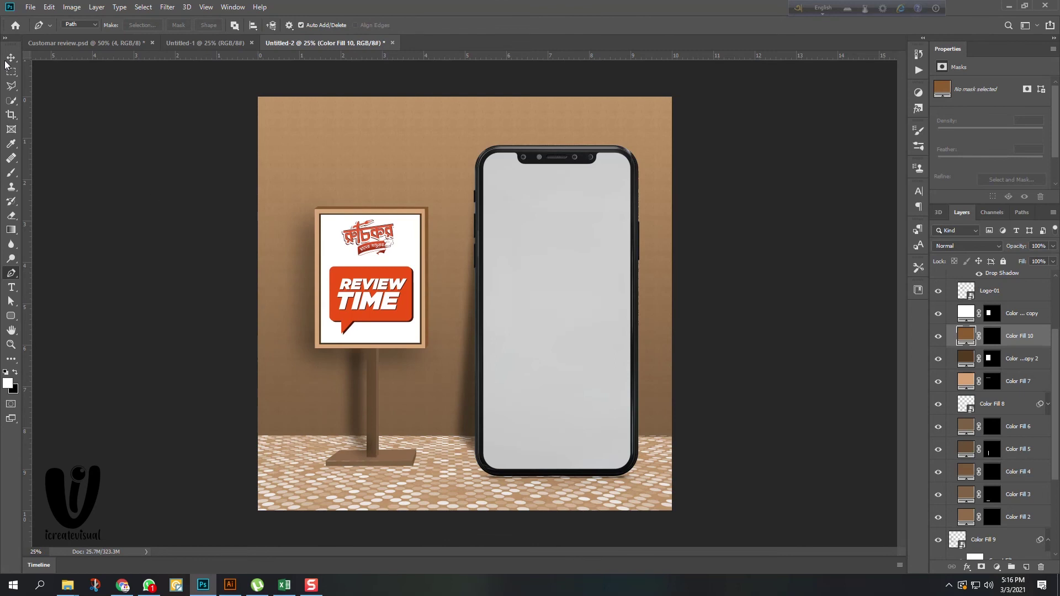
{"action": "left_click", "coordinate": [11, 58]}
{"action": "left_click", "coordinate": [730, 226]}
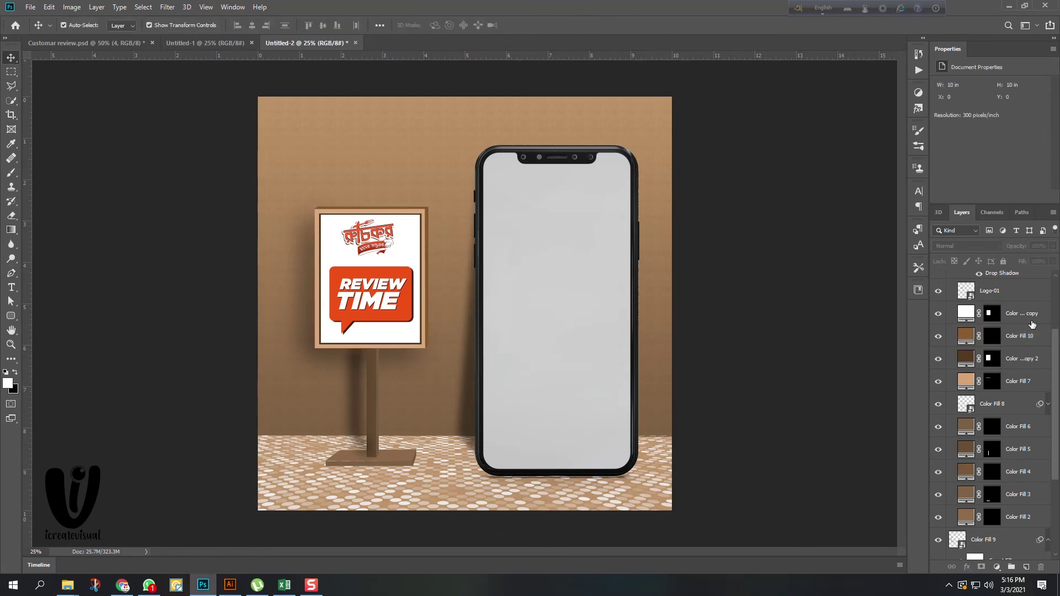
Collapse Group 1 and the smart filter list of the board shadow layer Color Fill 9.
{"action": "scroll", "coordinate": [979, 345], "scroll_direction": "up", "scroll_amount": 2}
{"action": "scroll", "coordinate": [980, 345], "scroll_direction": "up", "scroll_amount": 3}
{"action": "left_click", "coordinate": [964, 290]}
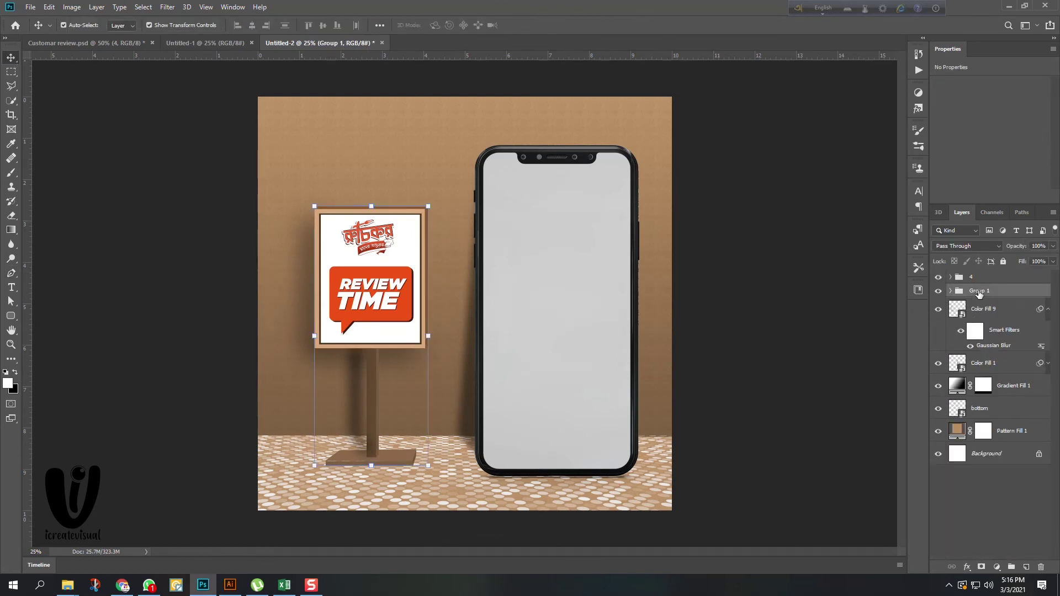
{"action": "left_click_drag", "start_coordinate": [1017, 300], "coordinate": [1041, 299]}
{"action": "left_click", "coordinate": [1049, 310]}
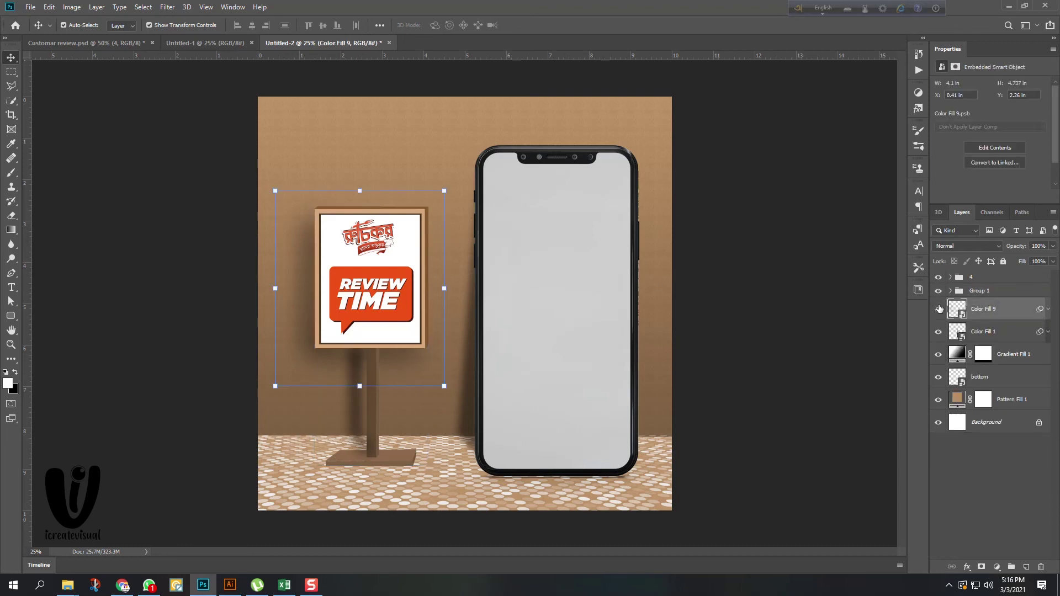
Try the board shadow Color Fill 9 at the top of Group 1, and move it back beneath the sign's layers.
{"action": "left_click_drag", "start_coordinate": [1005, 309], "coordinate": [970, 293]}
{"action": "left_click", "coordinate": [950, 292]}
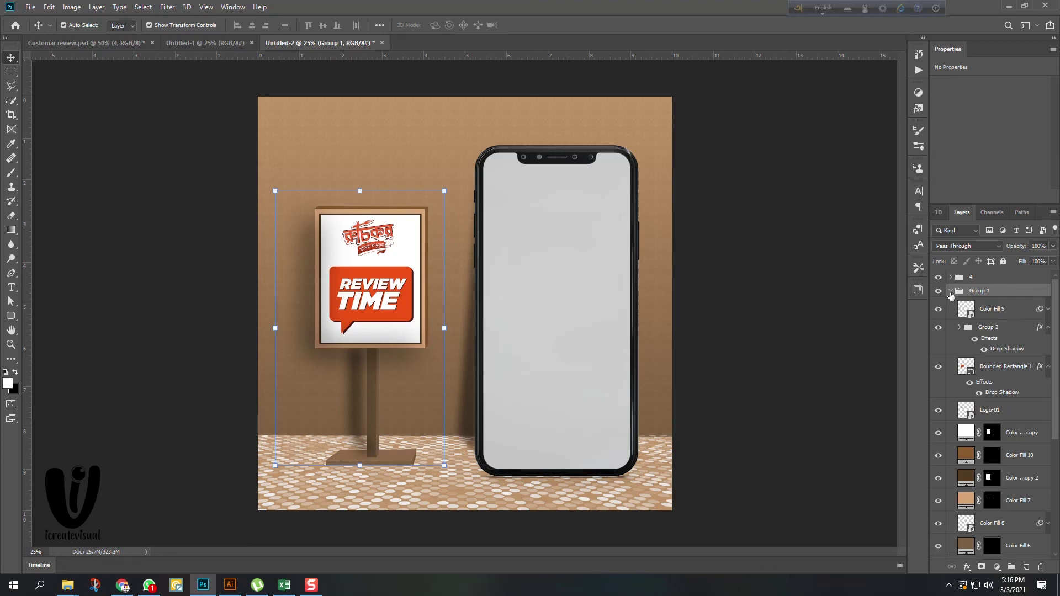
{"action": "left_click", "coordinate": [937, 311]}
{"action": "left_click", "coordinate": [935, 311]}
{"action": "left_click", "coordinate": [1020, 314]}
{"action": "left_click", "coordinate": [1048, 328]}
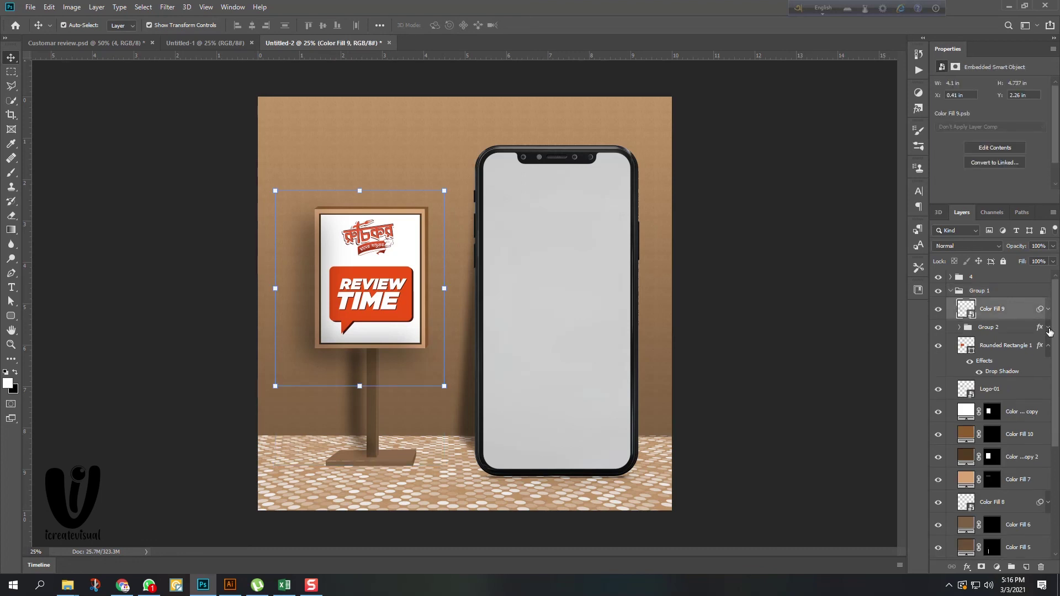
{"action": "left_click", "coordinate": [962, 328]}
{"action": "scroll", "coordinate": [1014, 314], "scroll_direction": "down", "scroll_amount": 1}
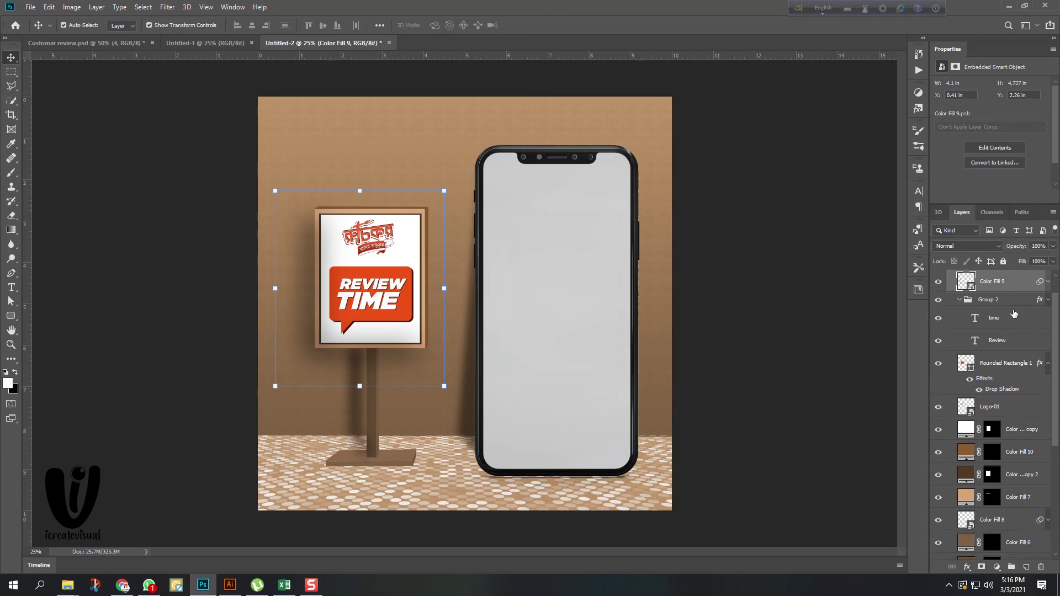
{"action": "left_click_drag", "start_coordinate": [1018, 290], "coordinate": [1011, 469]}
Collapse Group 1, toggle its visibility to check the sign stand, and deselect all layers.
{"action": "scroll", "coordinate": [967, 328], "scroll_direction": "up", "scroll_amount": 5}
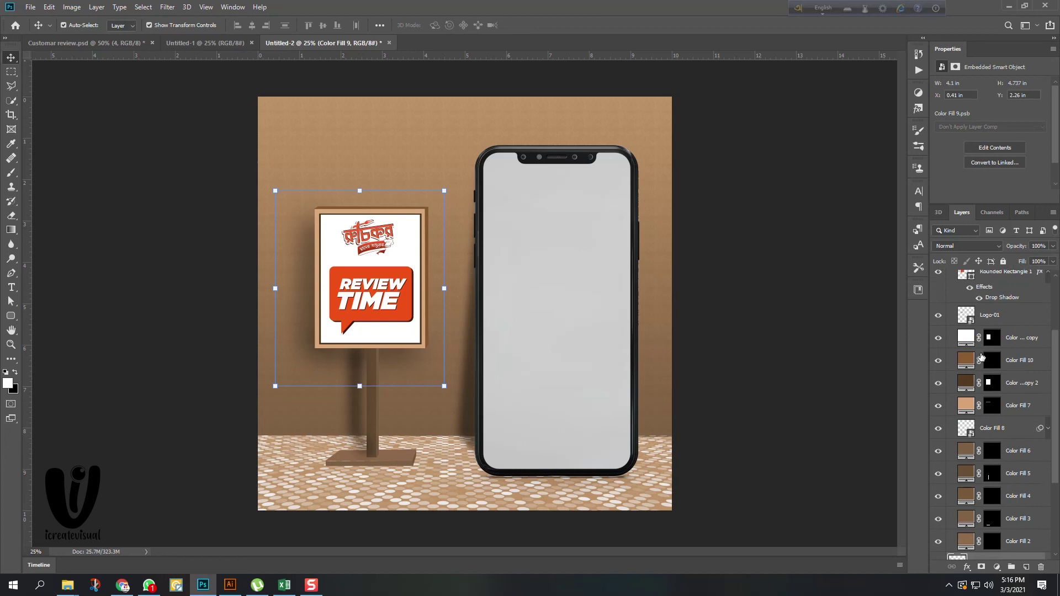
{"action": "scroll", "coordinate": [970, 329], "scroll_direction": "up", "scroll_amount": 2}
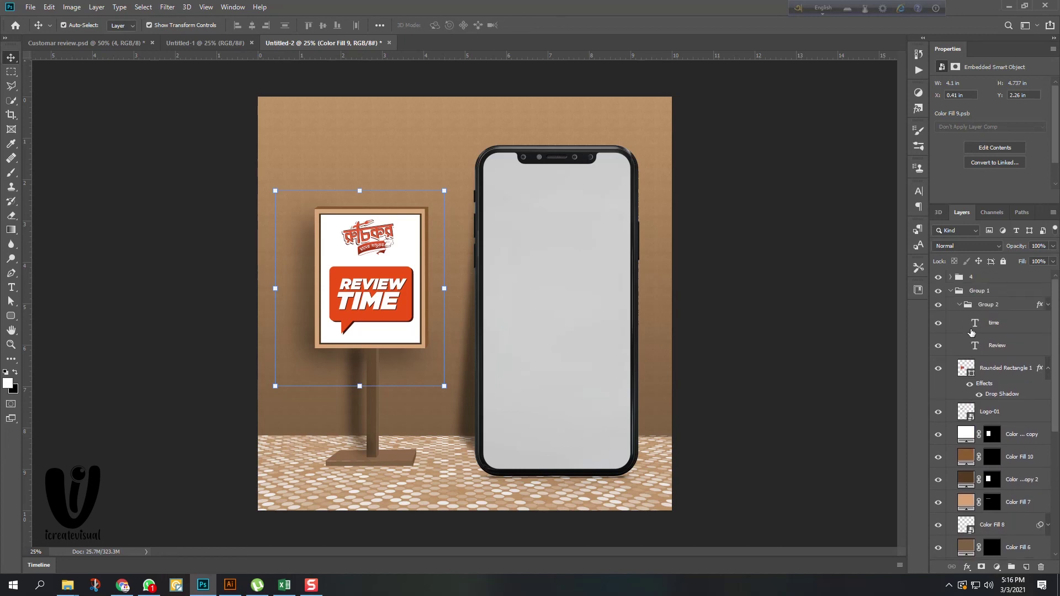
{"action": "left_click", "coordinate": [960, 292]}
{"action": "left_click", "coordinate": [939, 292]}
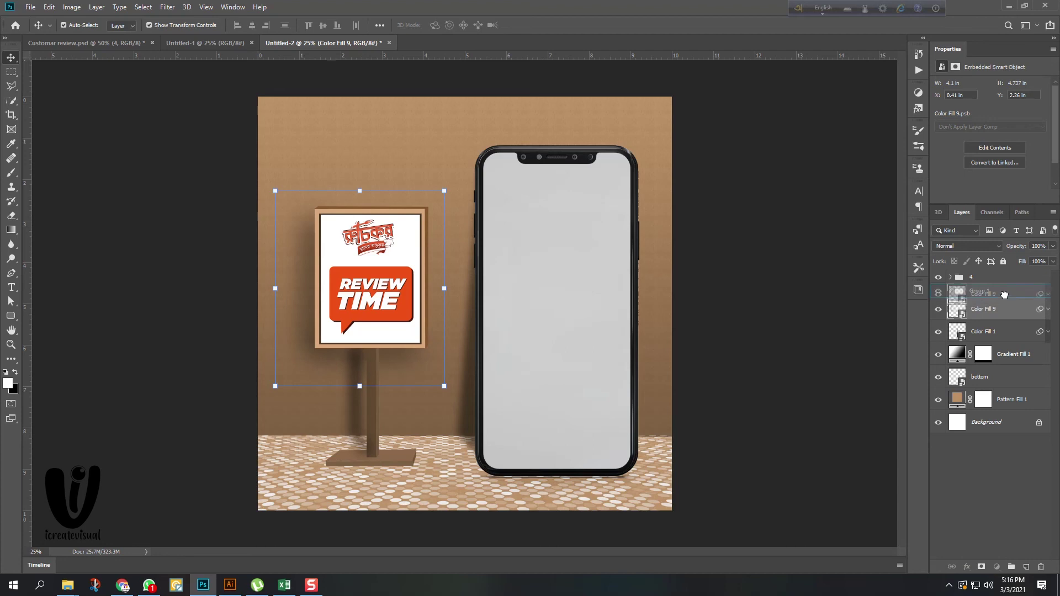
{"action": "left_click", "coordinate": [940, 291]}
{"action": "left_click", "coordinate": [940, 292]}
{"action": "left_click", "coordinate": [953, 442]}
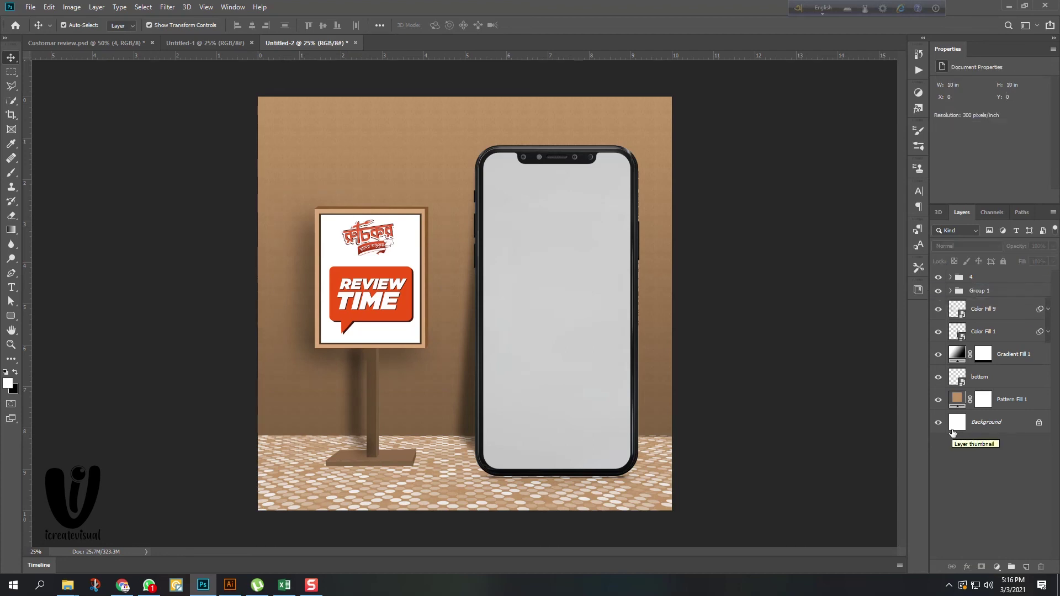
Open the phone mockup's Your work smart object from group 4 and place the Your-work image from the tut folder in it.
{"action": "left_click", "coordinate": [950, 277]}
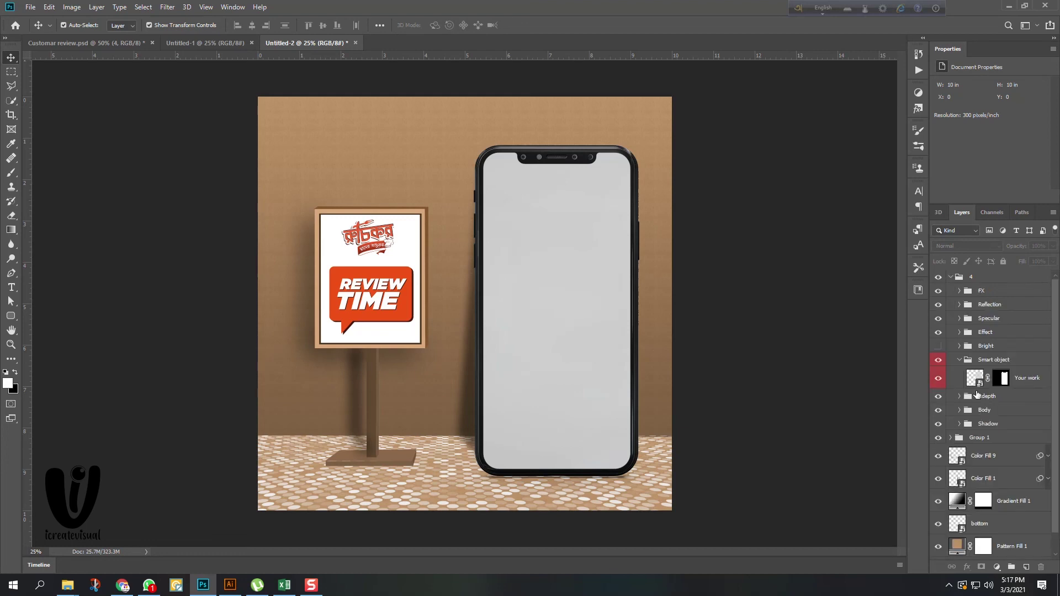
{"action": "double_click", "coordinate": [976, 387]}
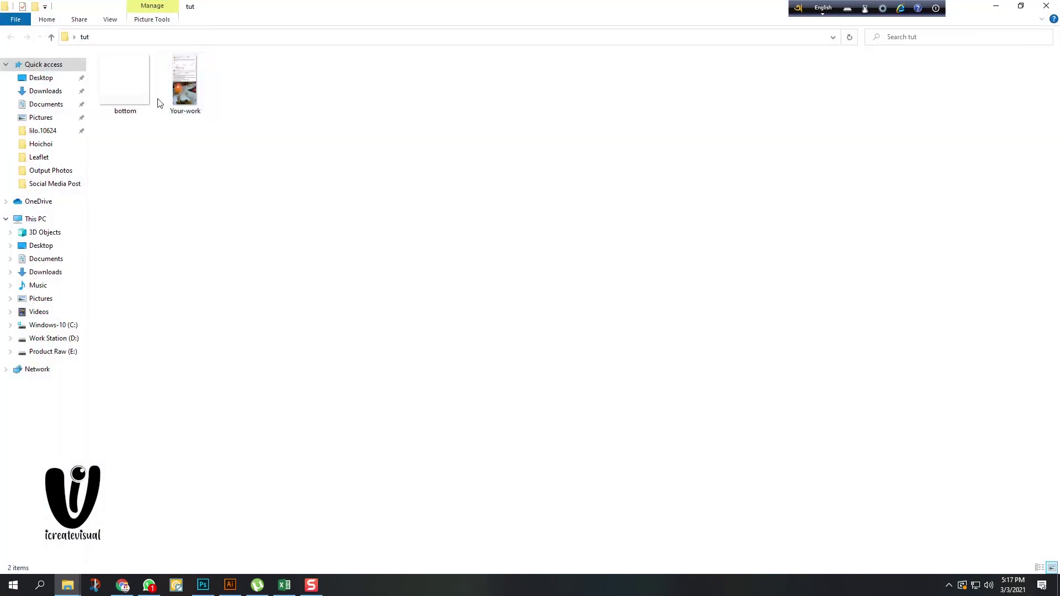
{"action": "left_click_drag", "start_coordinate": [185, 83], "coordinate": [489, 292]}
{"action": "left_click", "coordinate": [422, 25]}
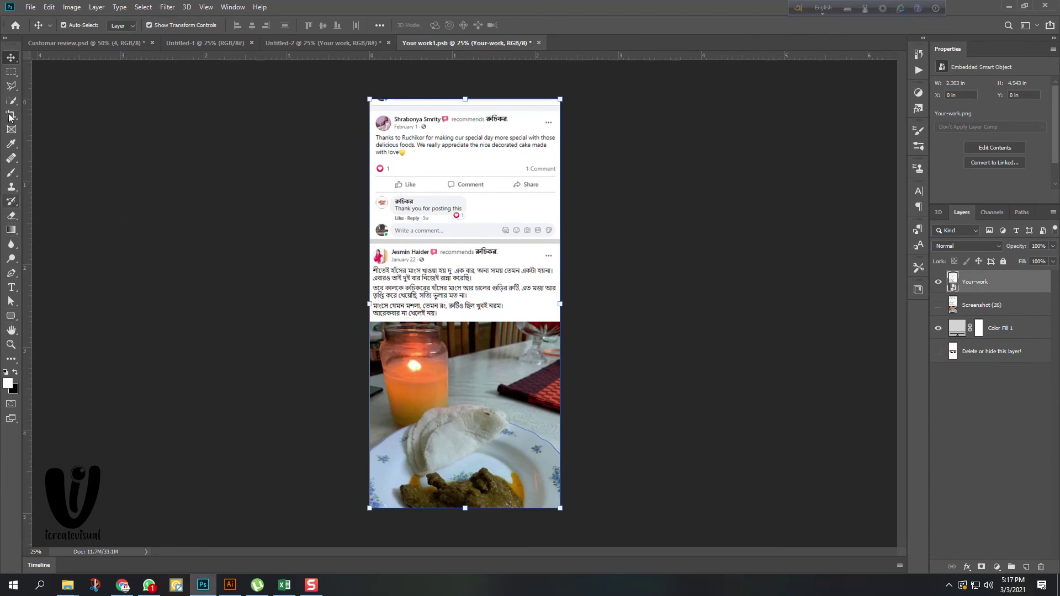
Rasterize the Your-work layer and delete a thin full-width strip along the top of the screenshot.
{"action": "left_click", "coordinate": [11, 72]}
{"action": "left_click_drag", "start_coordinate": [371, 99], "coordinate": [592, 106]}
{"action": "key", "text": "Delete"}
{"action": "left_click", "coordinate": [516, 220]}
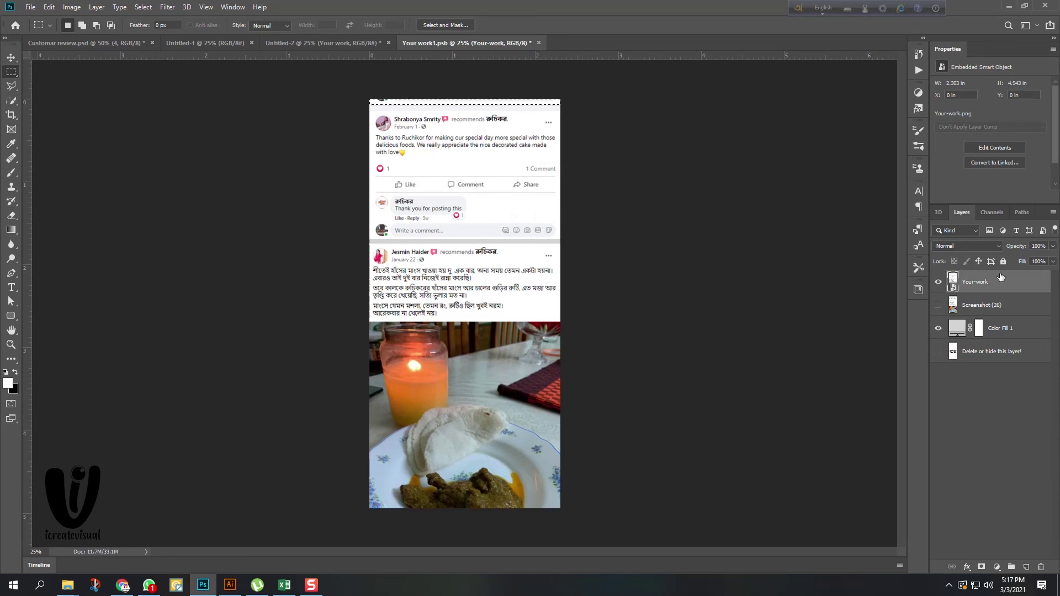
{"action": "right_click", "coordinate": [972, 281]}
{"action": "left_click", "coordinate": [914, 300]}
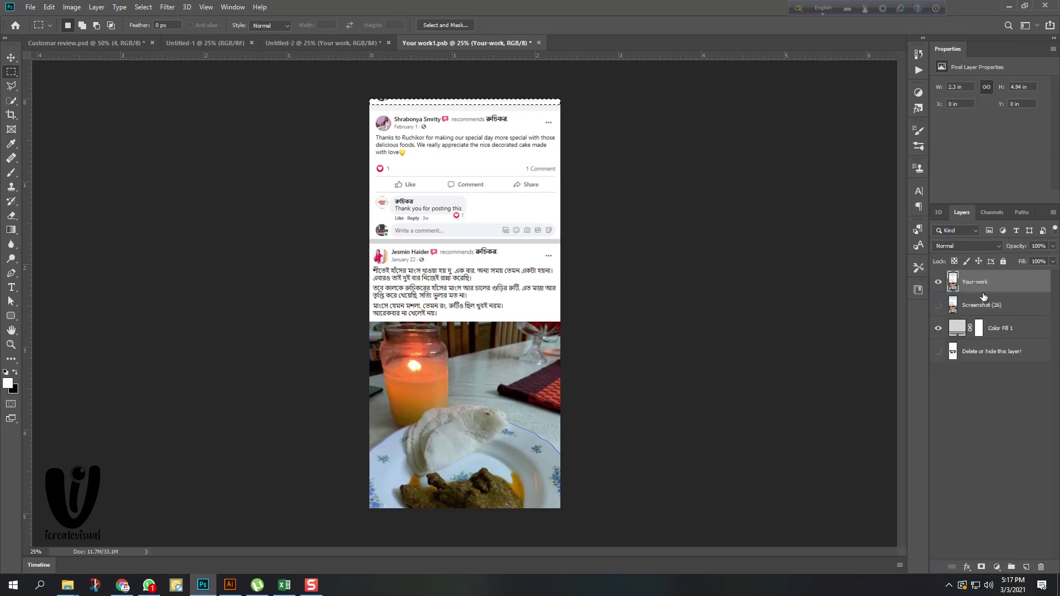
{"action": "key", "text": "Delete"}
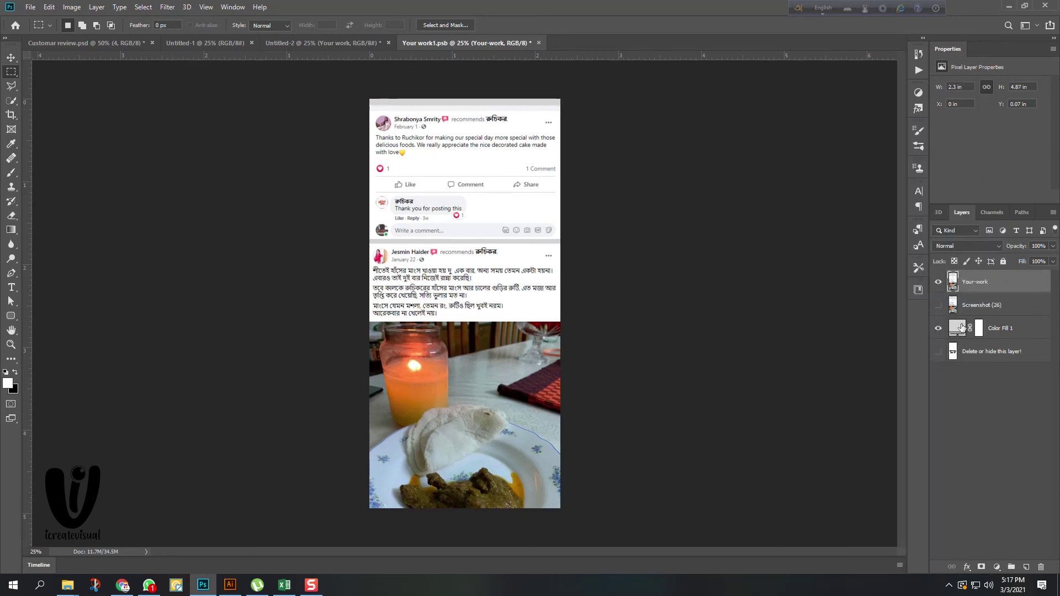
Change the Color Fill 1 background to white and save the smart object to update the phone screen in Untitled-2.
{"action": "double_click", "coordinate": [962, 328]}
{"action": "left_click", "coordinate": [761, 109]}
{"action": "left_click", "coordinate": [11, 57]}
{"action": "left_click", "coordinate": [679, 226]}
{"action": "key", "text": "ctrl+s"}
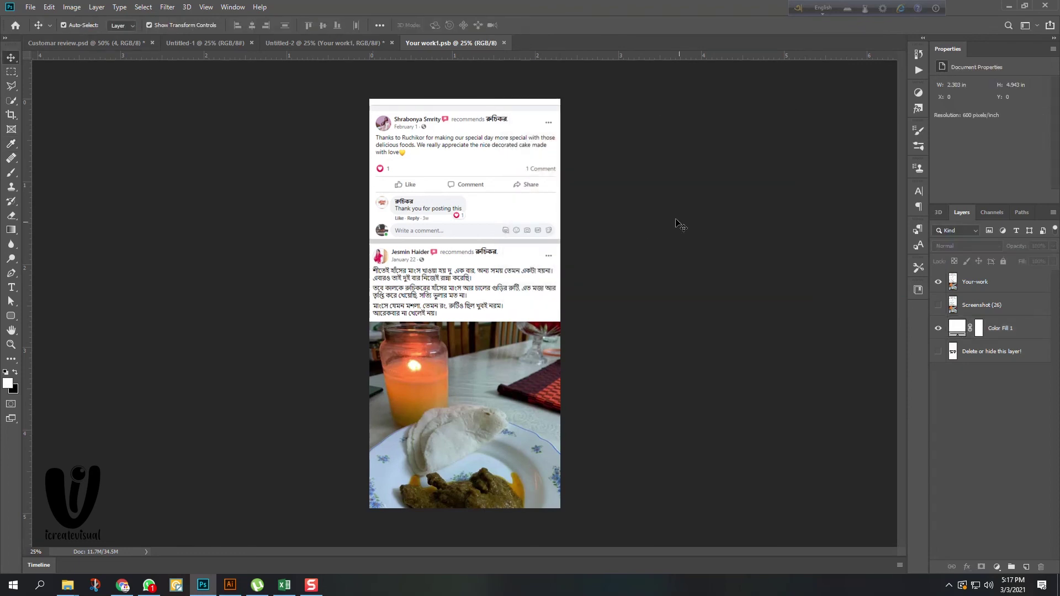
{"action": "left_click", "coordinate": [281, 43]}
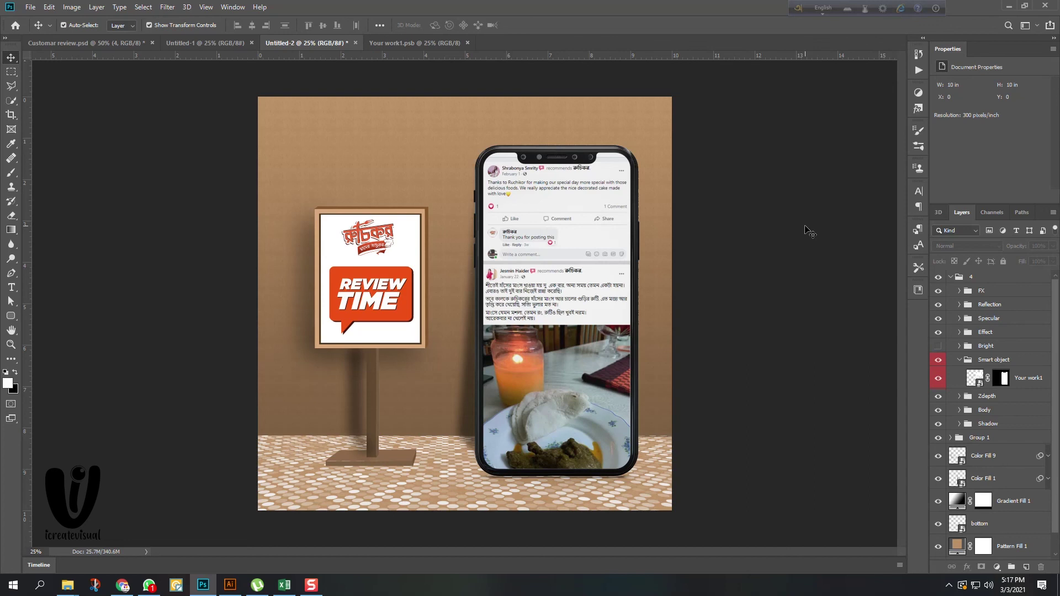